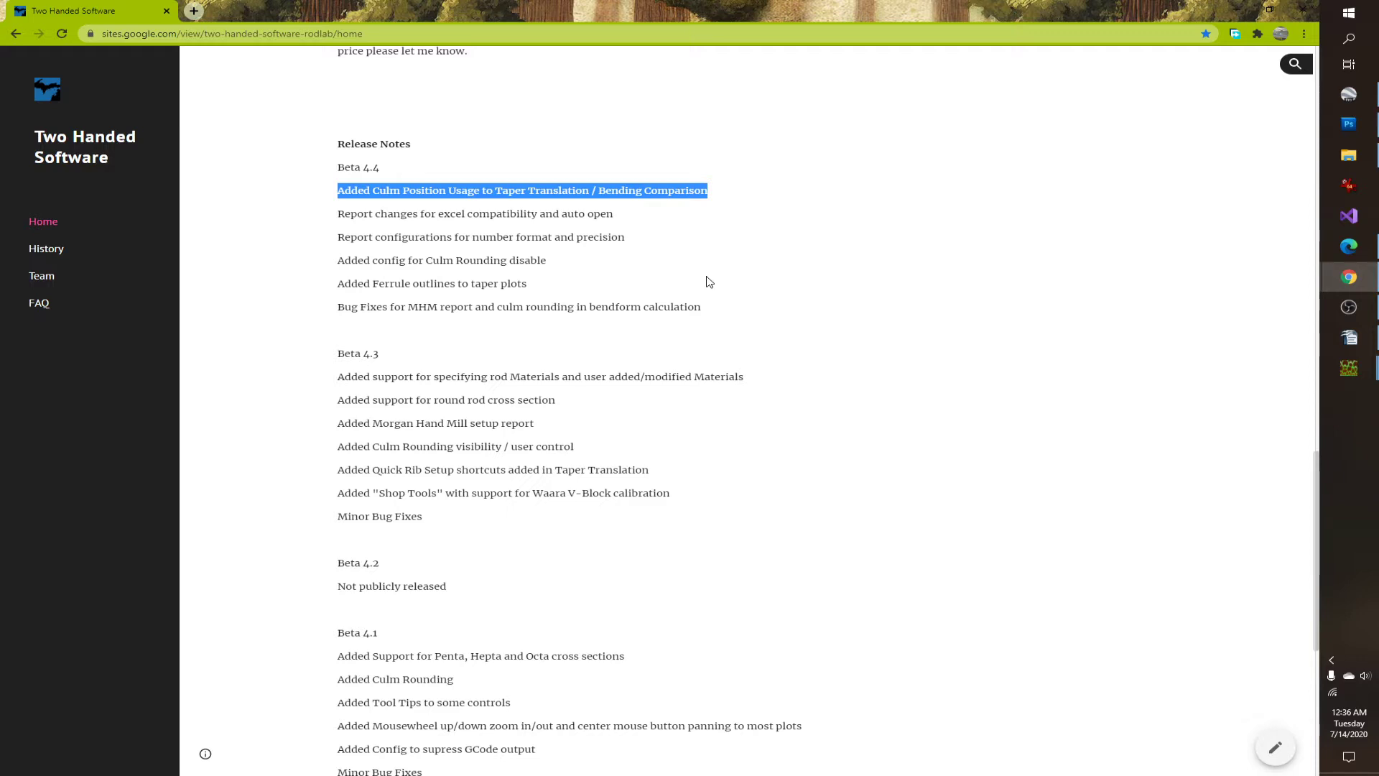
Step: Read through the Beta 4.4 release notes, from the report changes down to the bug fixes for the MHM report and culm rounding
click(339, 218)
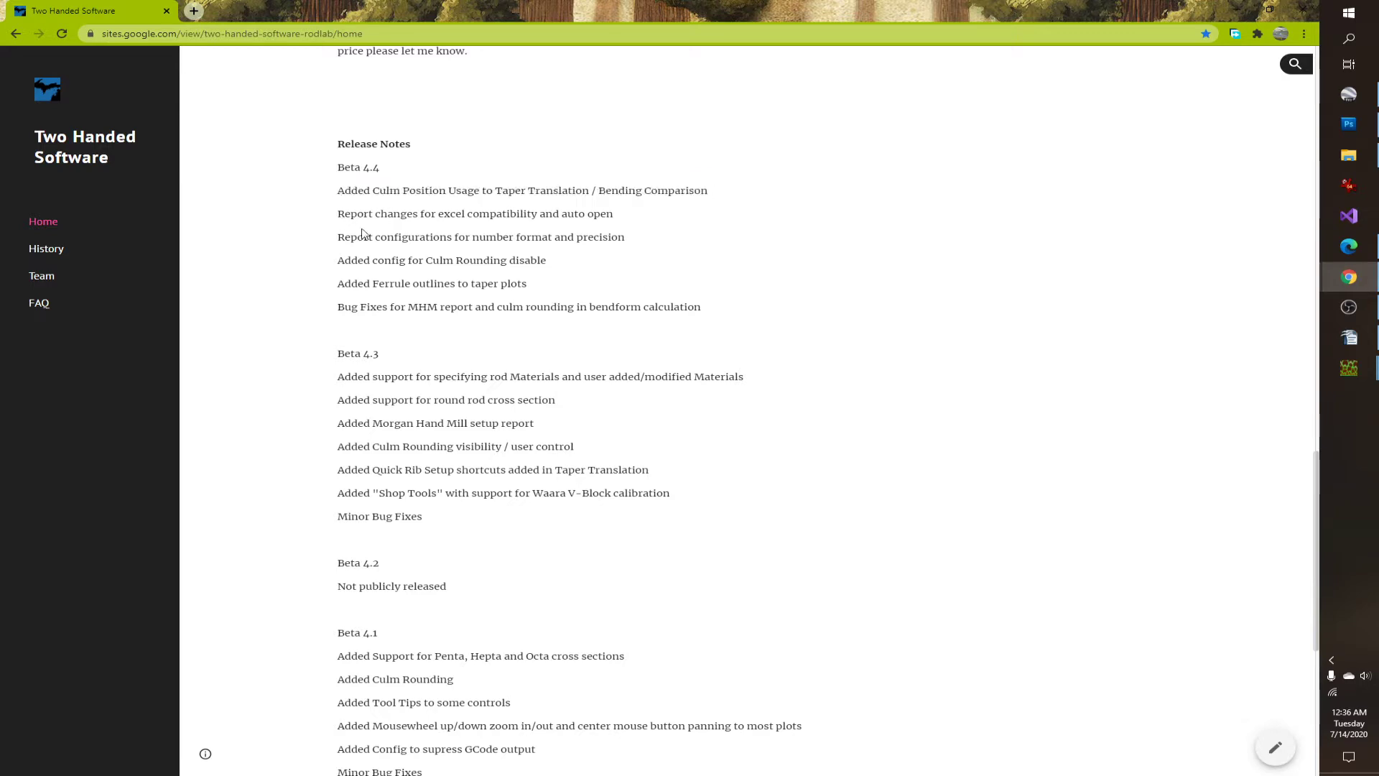
drag(337, 217, 622, 222)
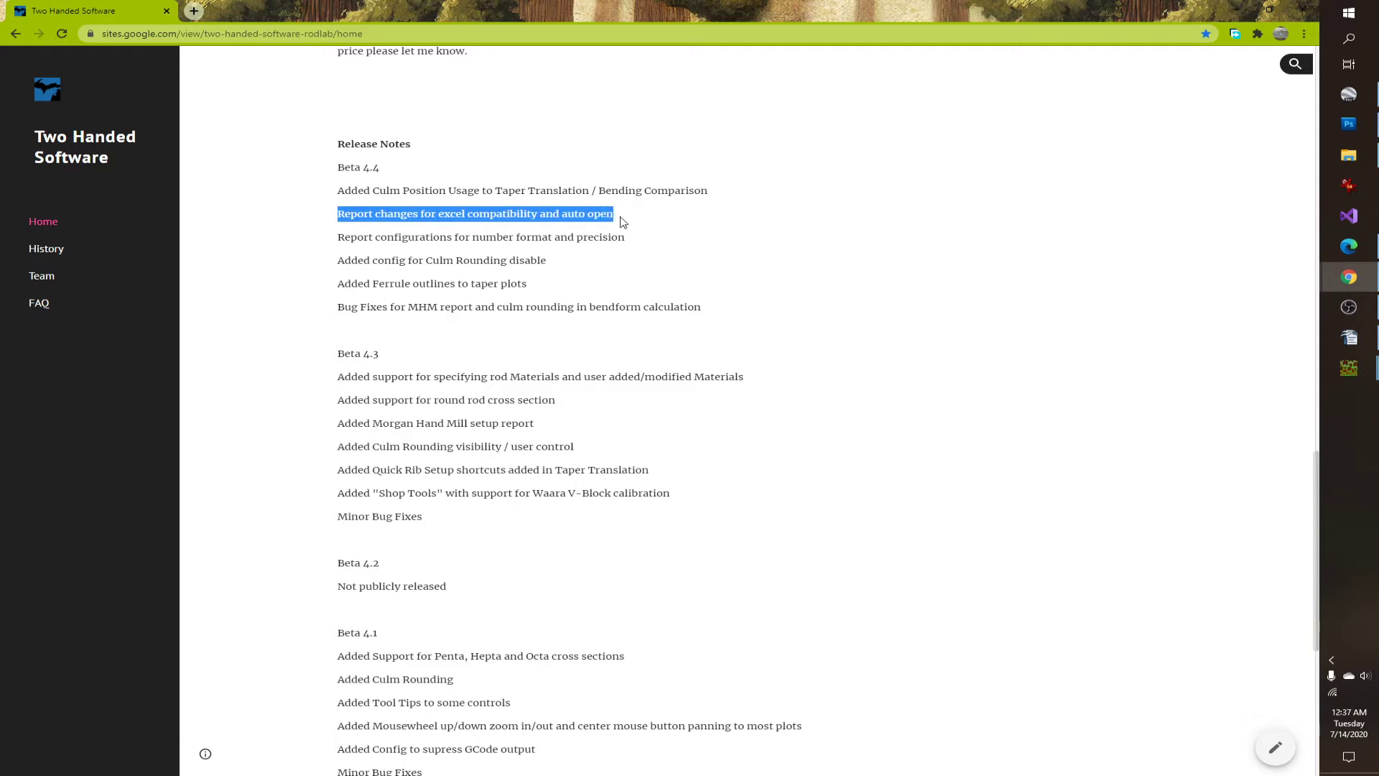
drag(623, 223, 626, 235)
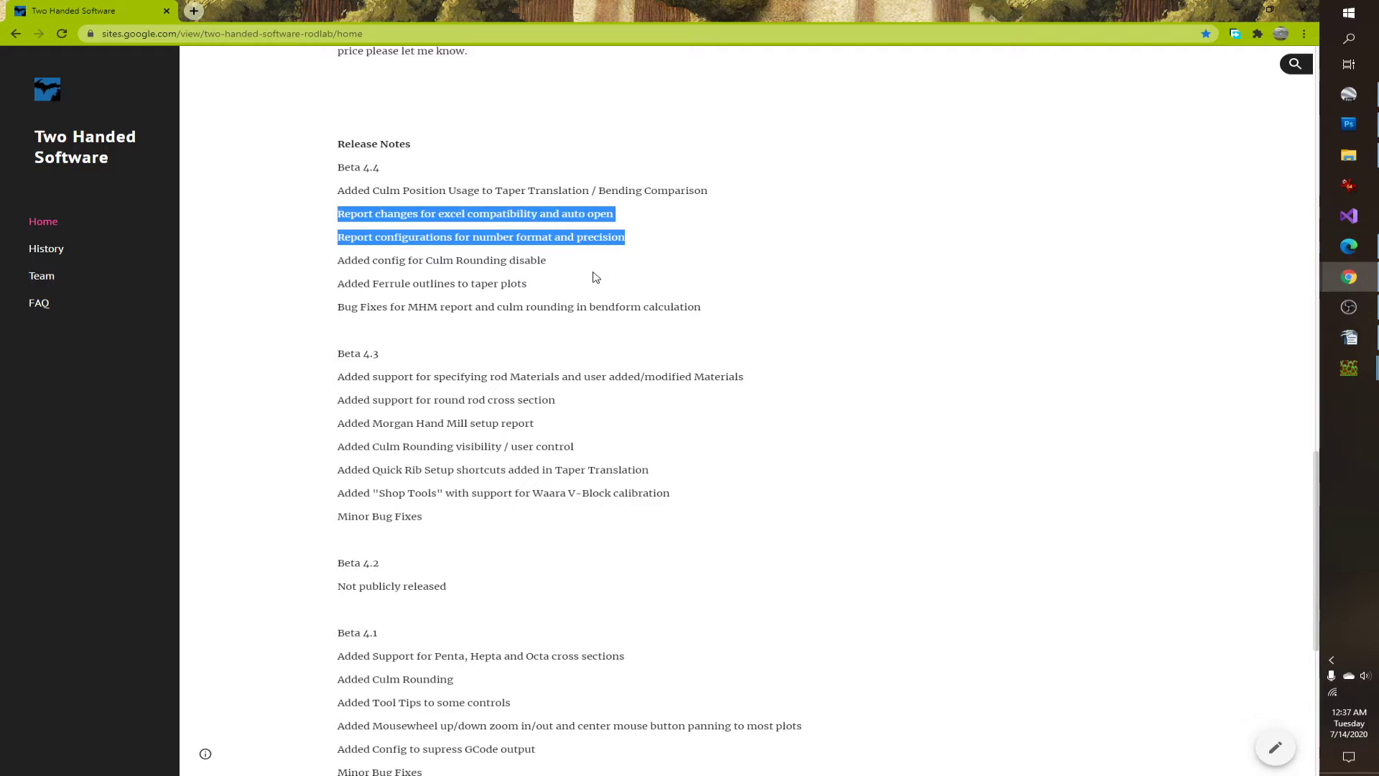
drag(560, 271, 333, 271)
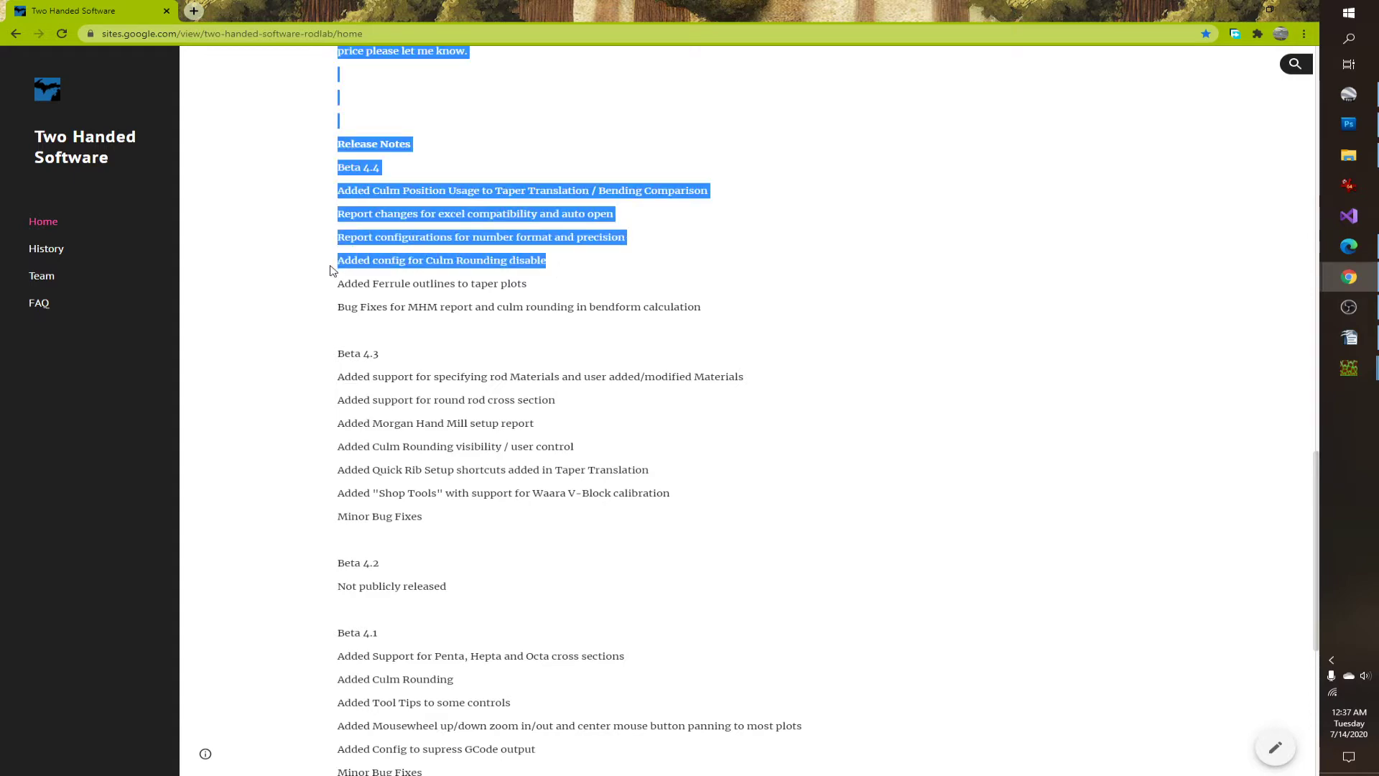
click(345, 274)
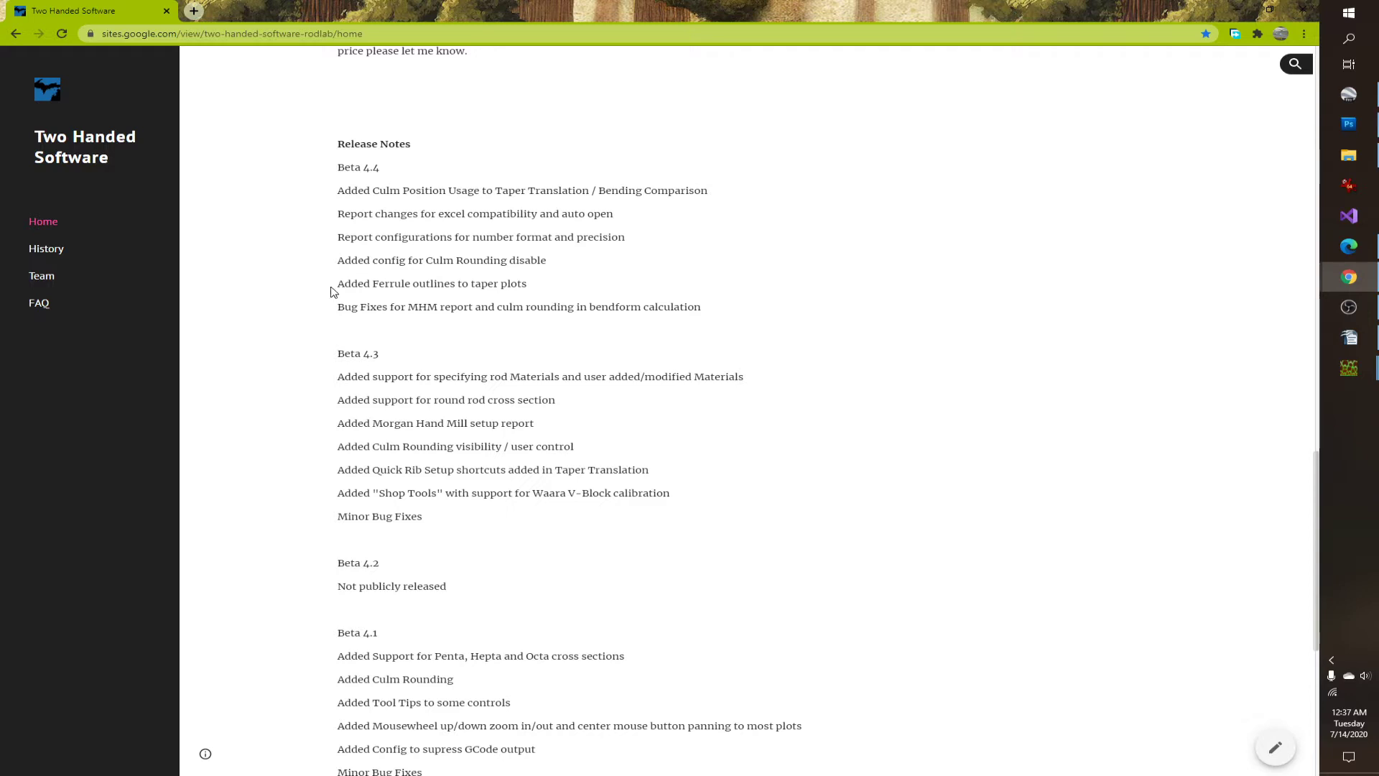
drag(333, 290, 526, 282)
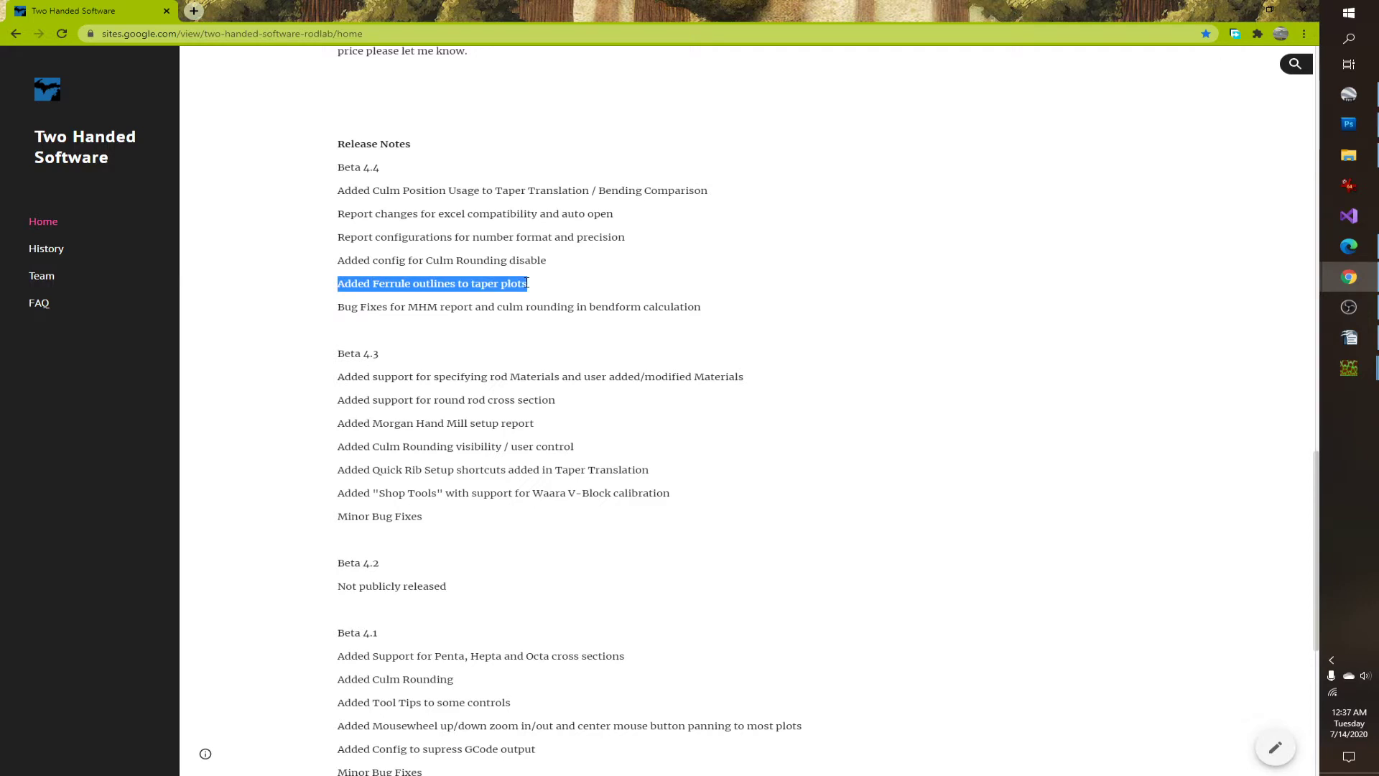
click(623, 282)
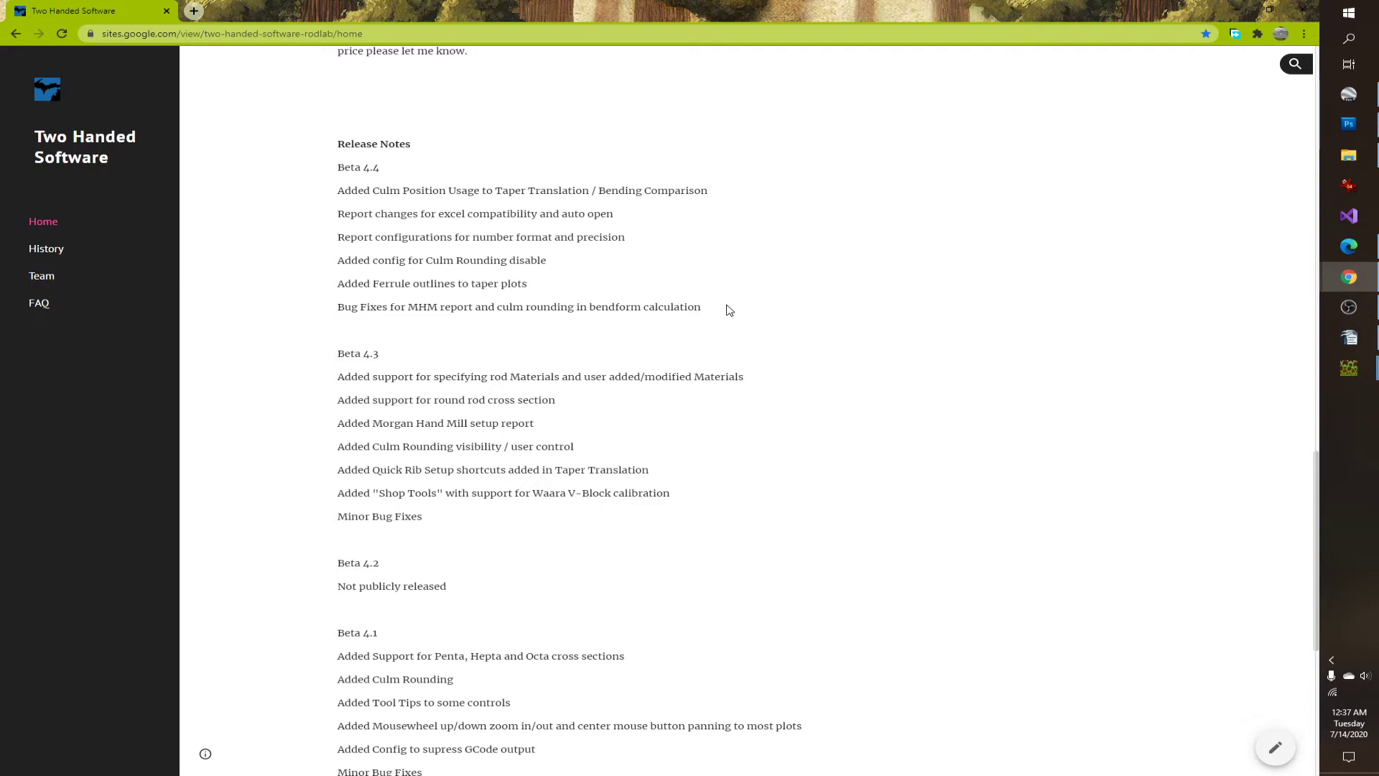
drag(729, 310, 342, 310)
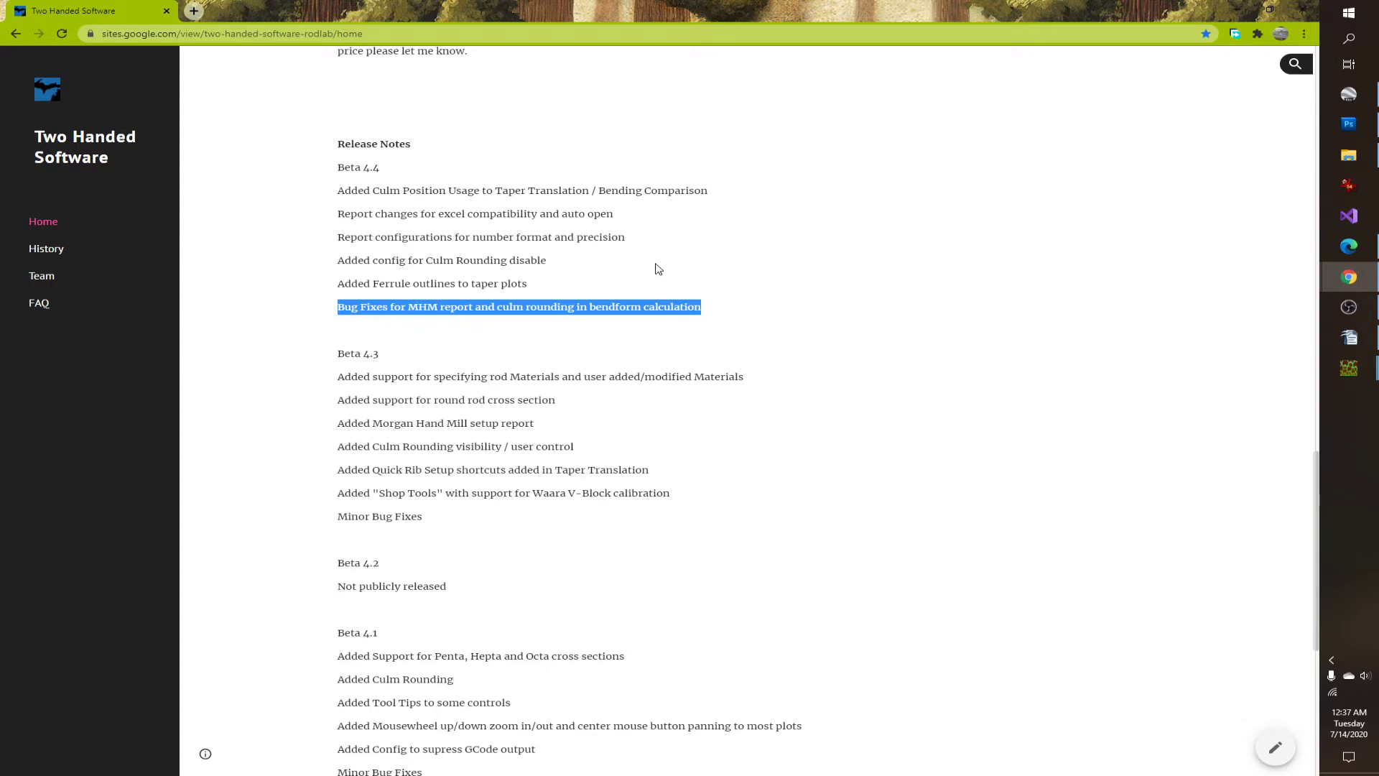
click(518, 321)
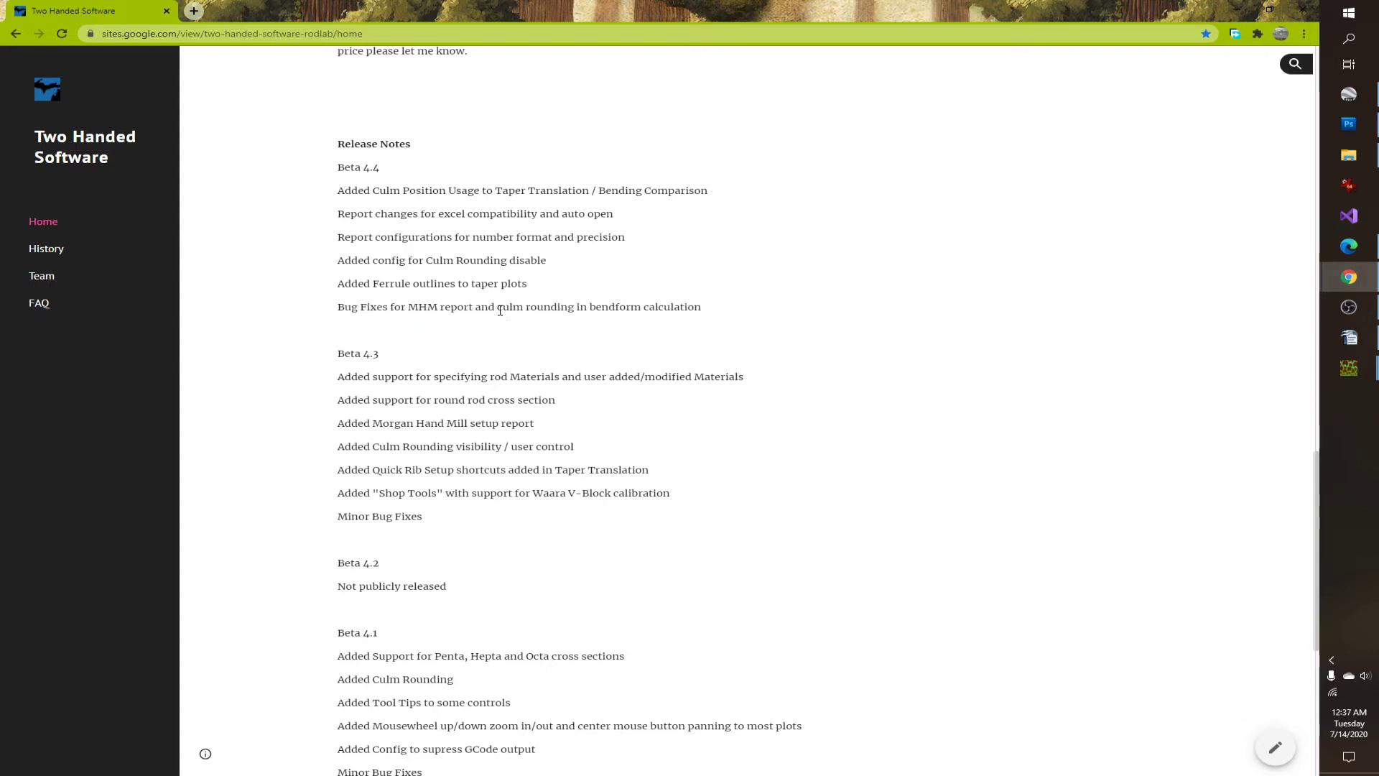
drag(500, 311, 703, 312)
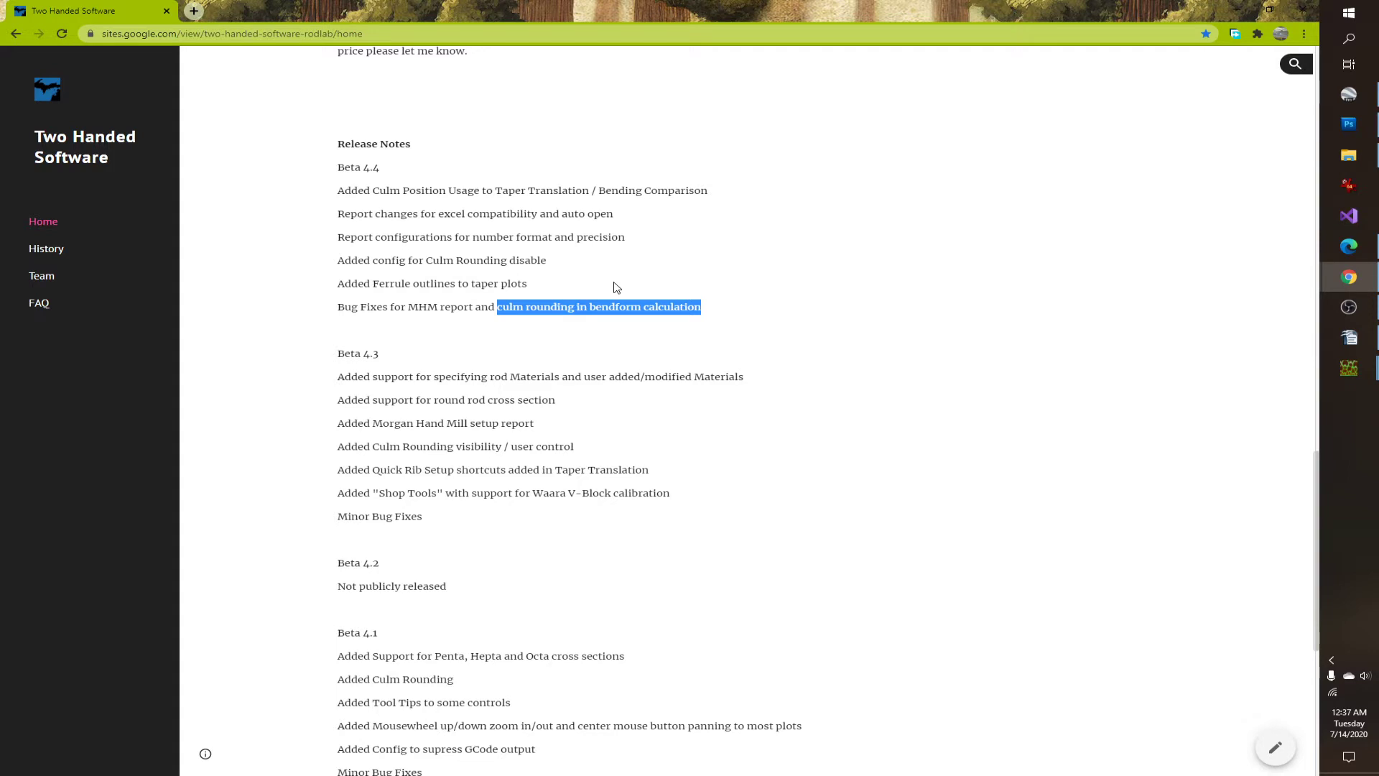
click(453, 340)
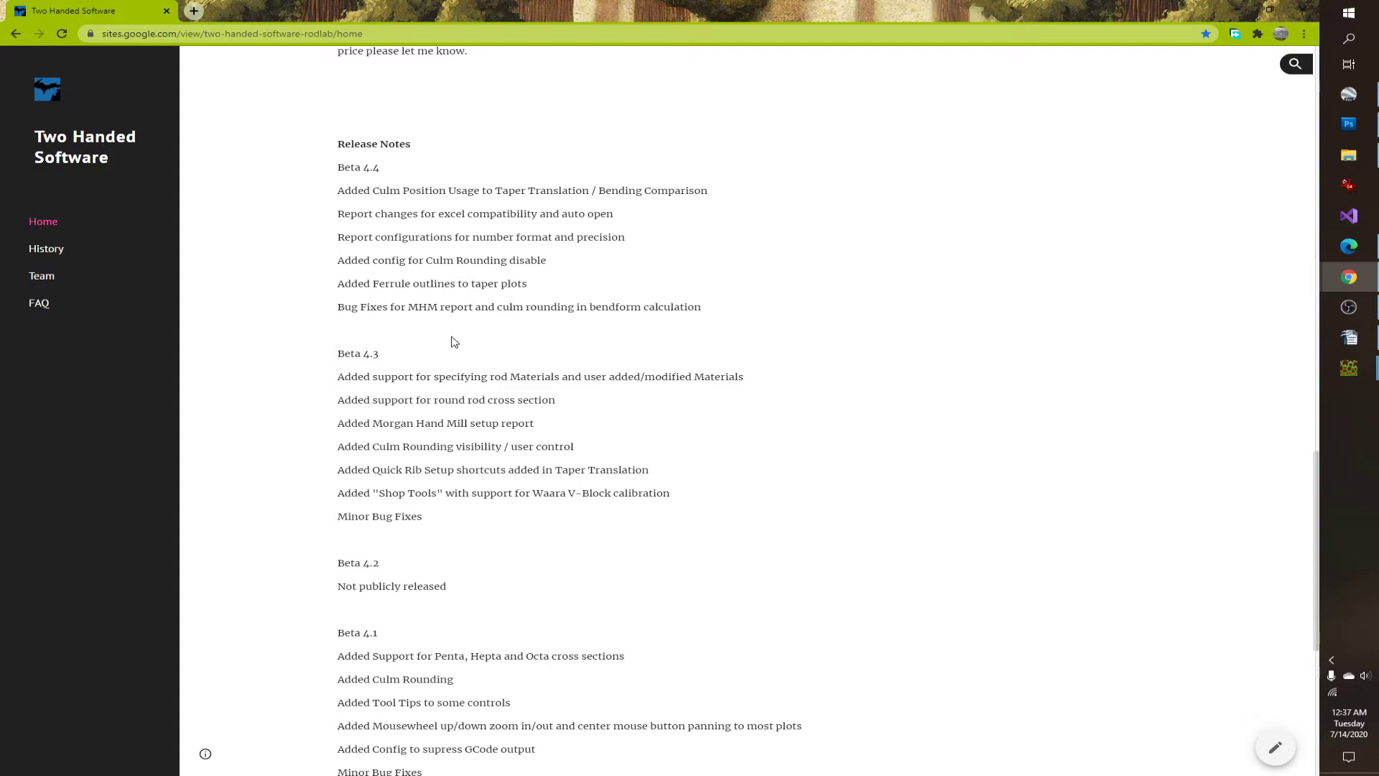
Step: Switch to Rod Lab, start a Taper Translation and load Dickerson_8013.TAPER.xml as the source taper
click(1236, 10)
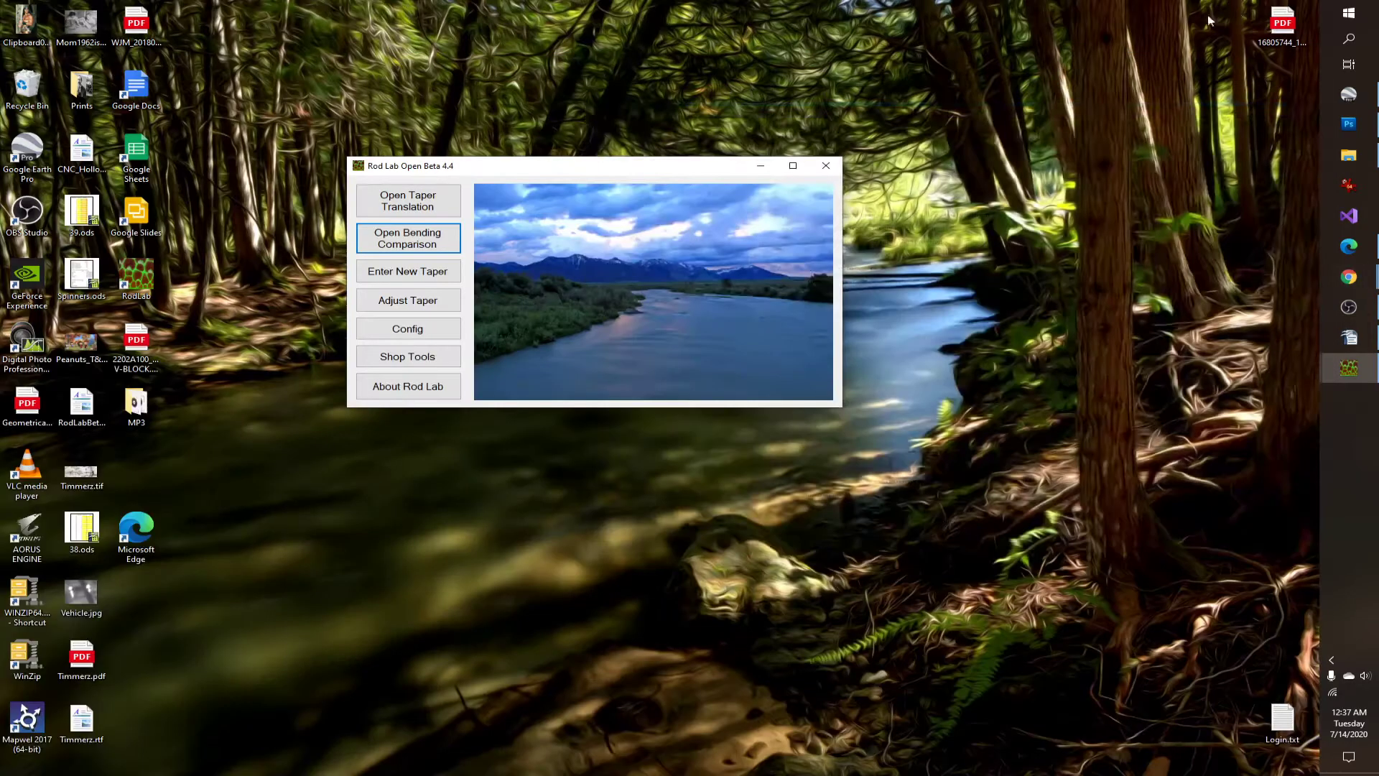
drag(531, 170, 495, 153)
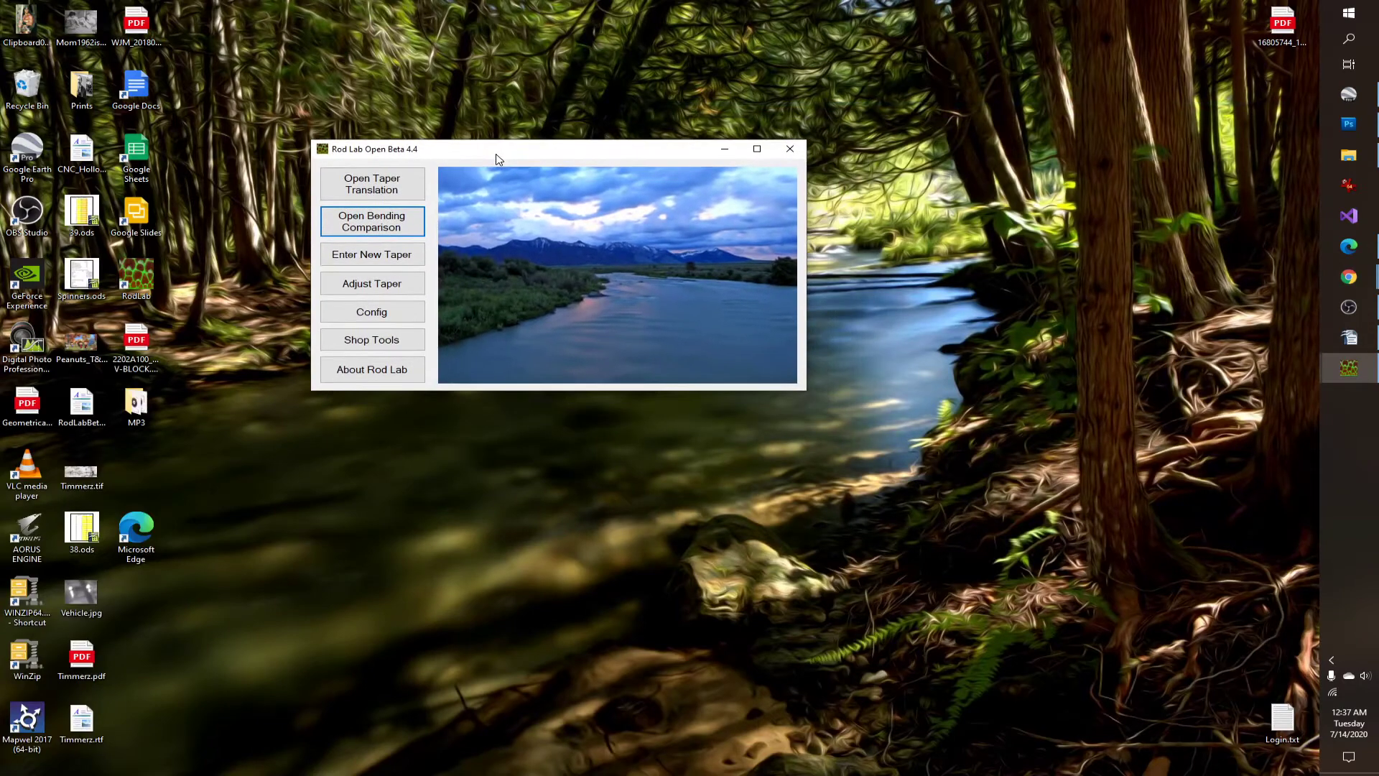
click(375, 187)
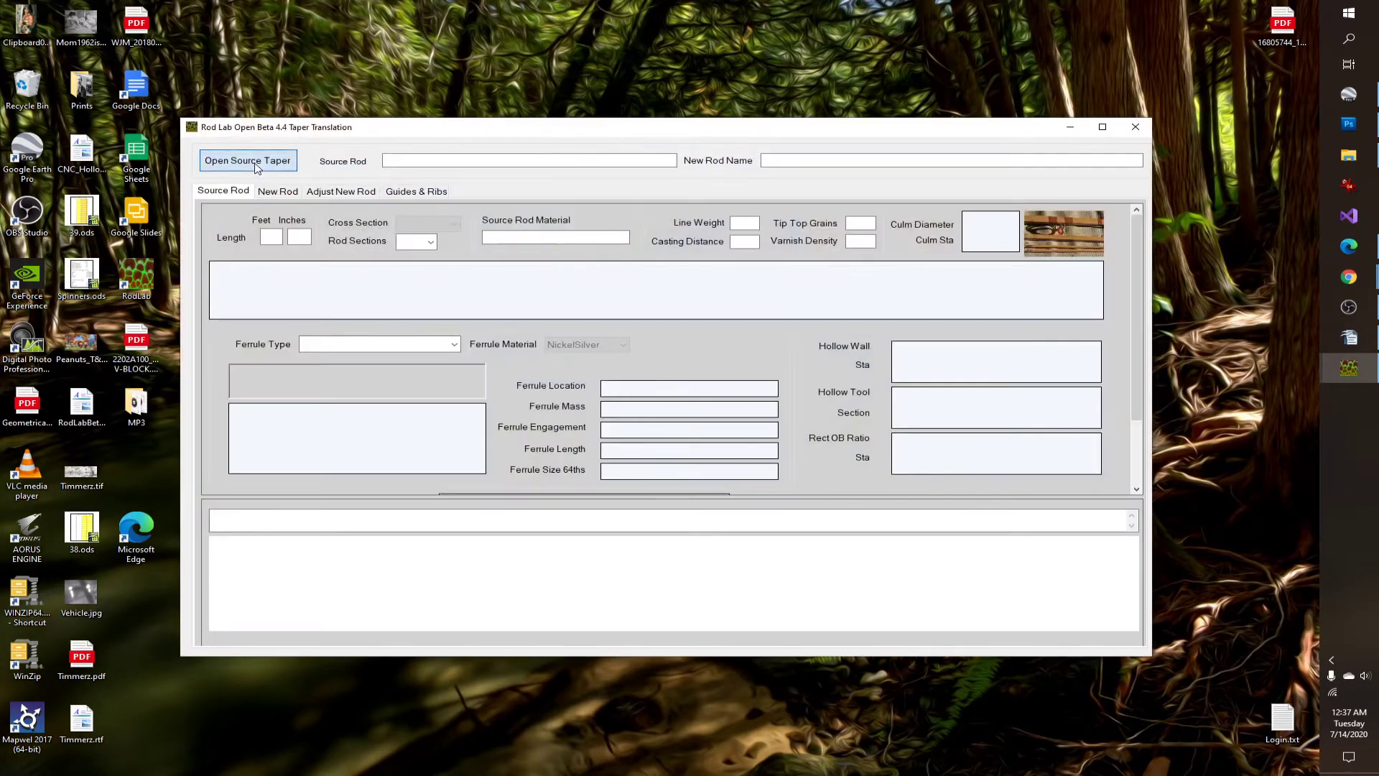
scroll(478, 398, down, 5)
double_click(496, 466)
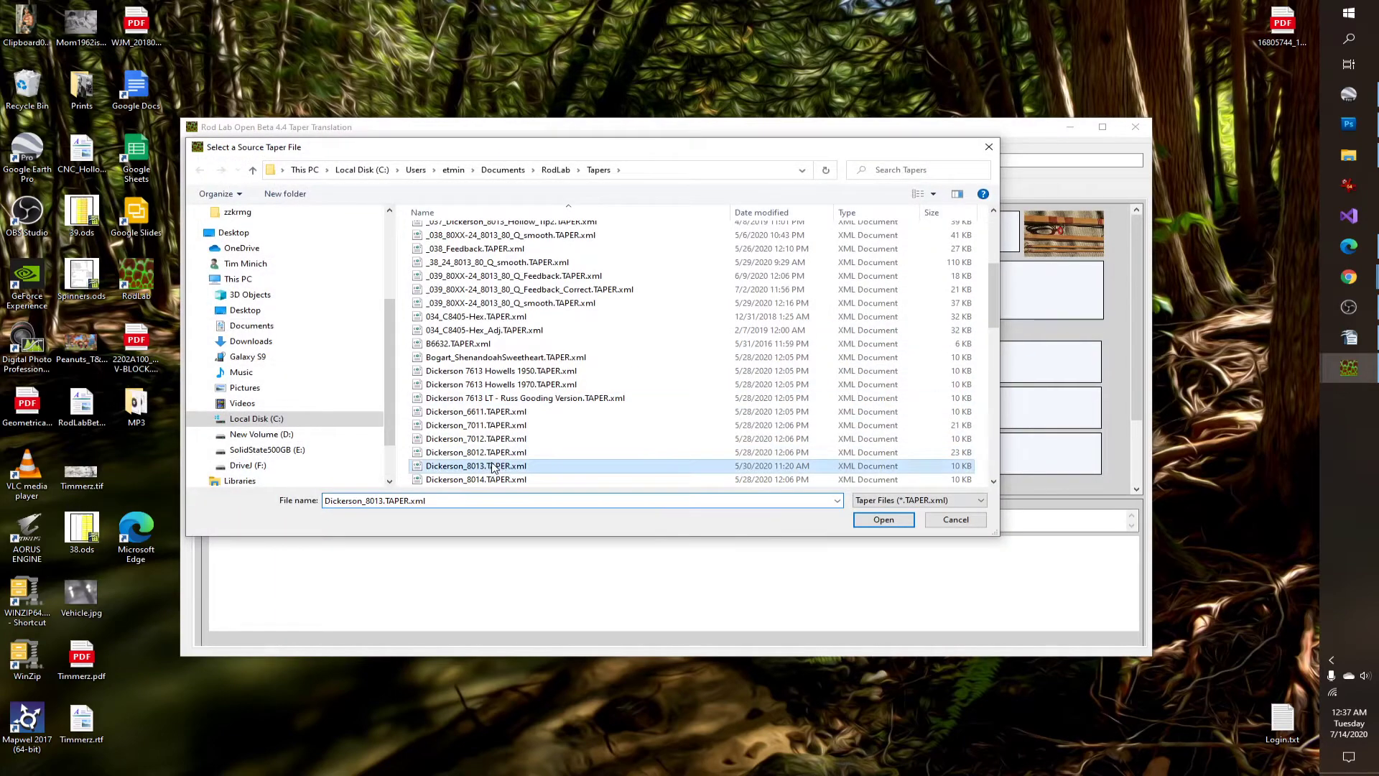
Step: Calculate the new rod from the copied source taper and examine the ferrule outline on the maximized window's taper plot
click(276, 192)
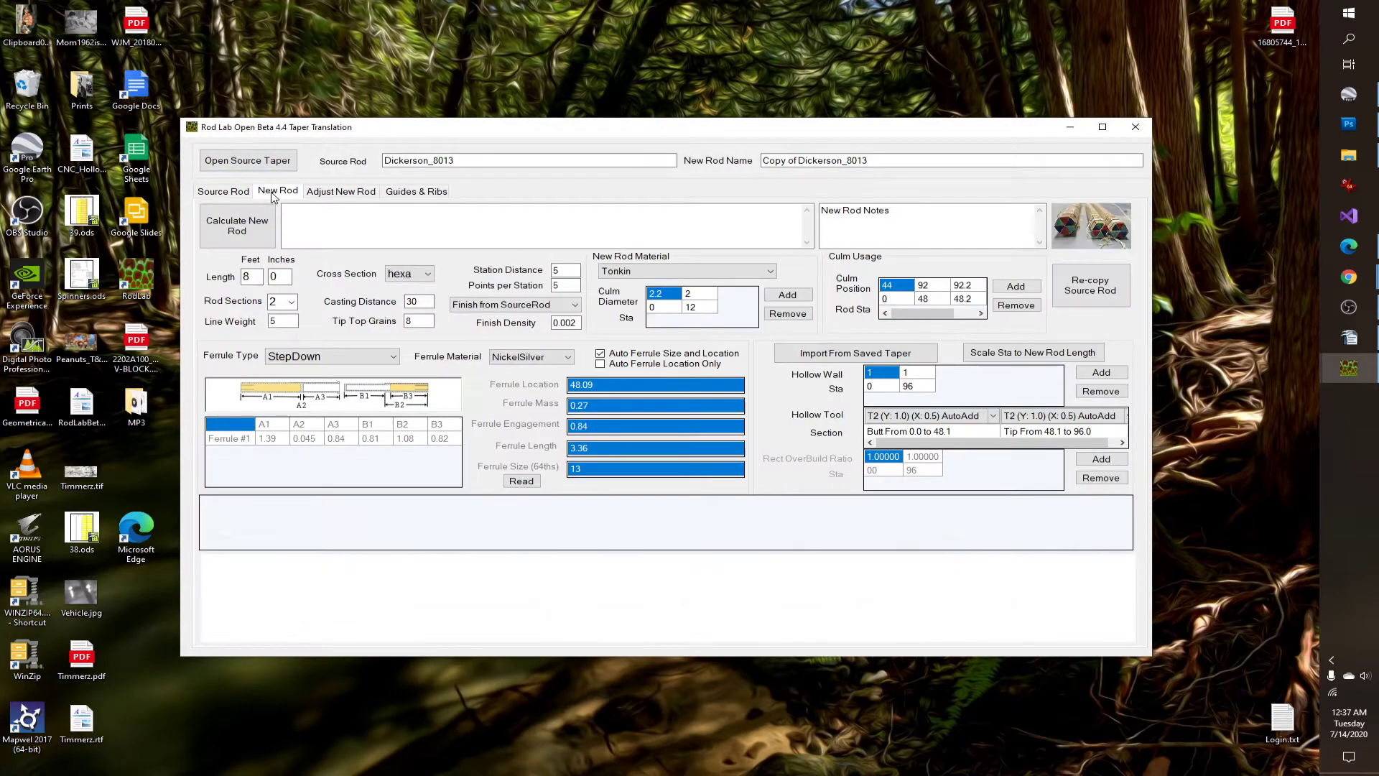
click(241, 231)
double_click(571, 129)
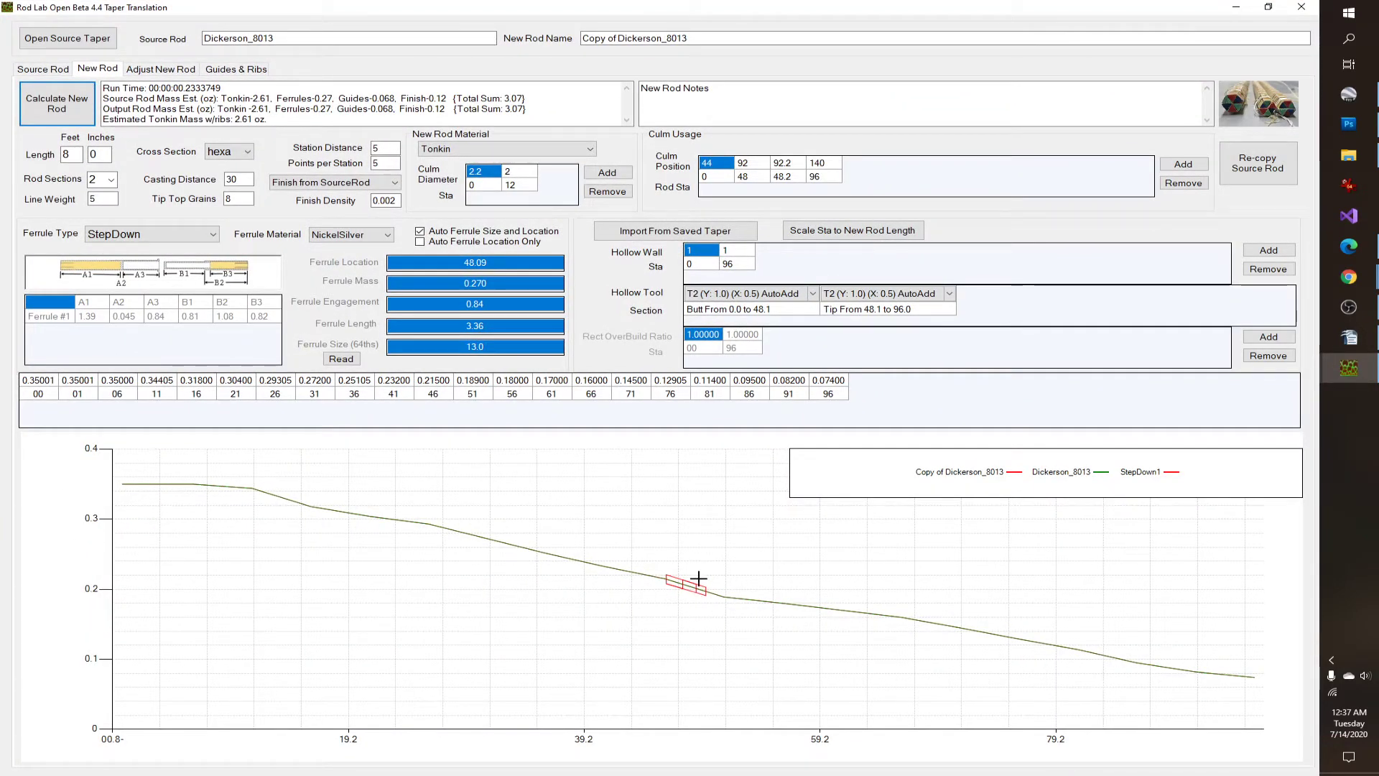
scroll(704, 595, up, 2)
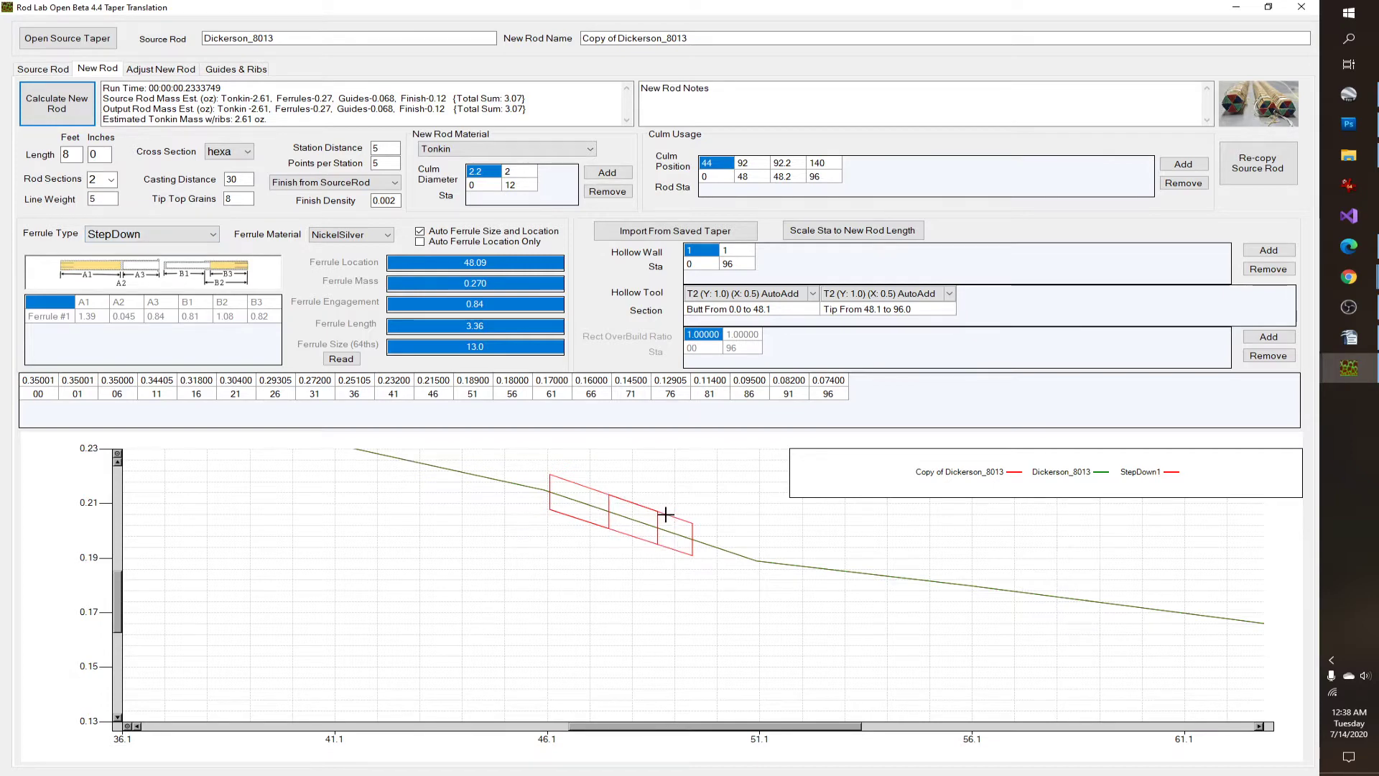
Step: Set the new rod's ferrule type to SuperZ and recalculate the rod
click(208, 236)
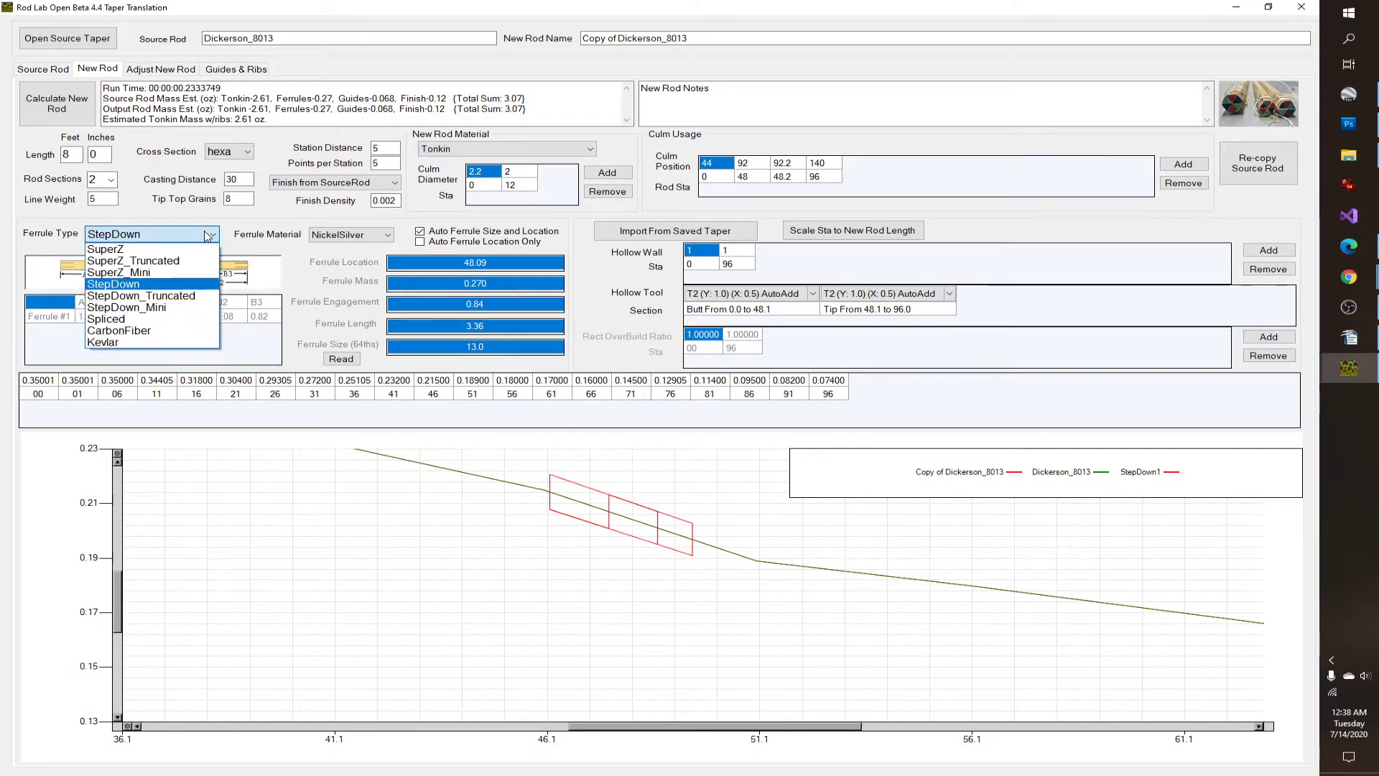
click(105, 249)
click(57, 103)
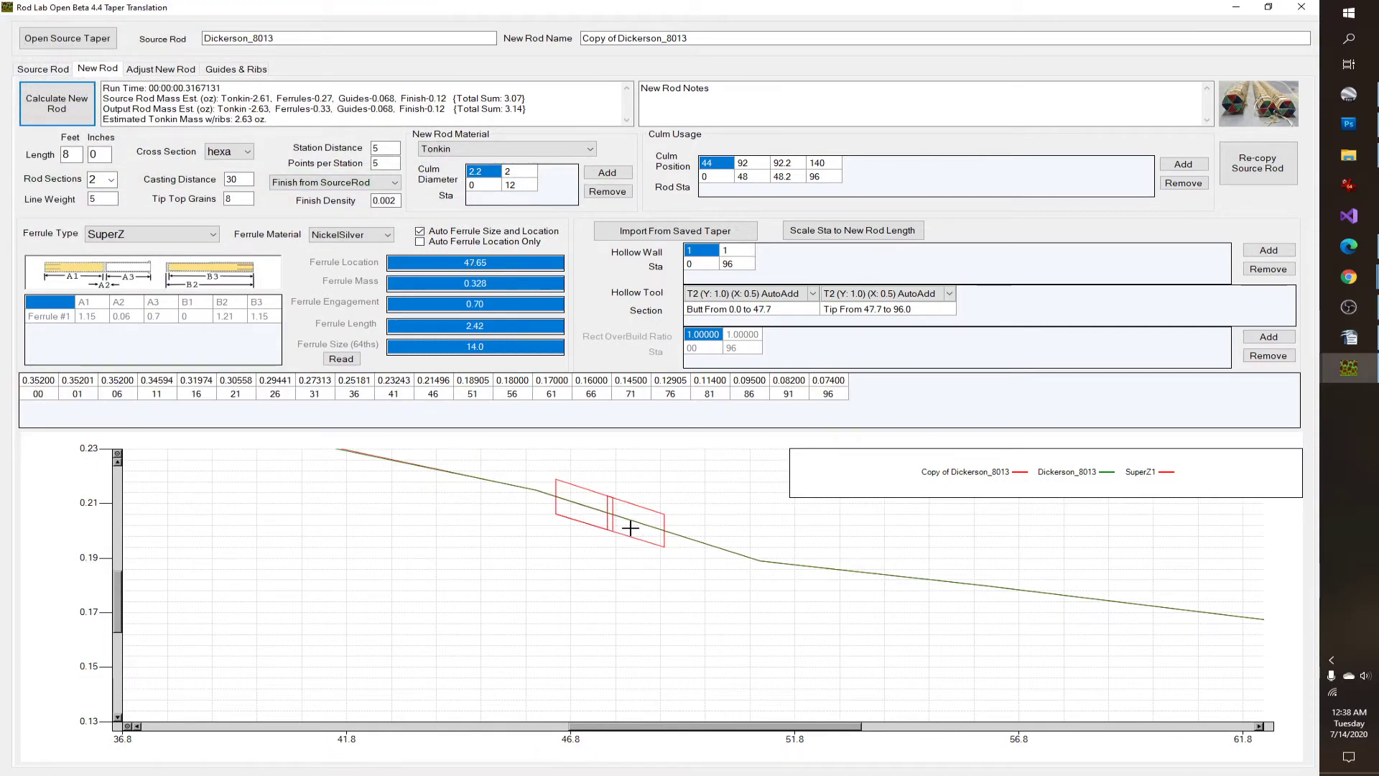
Step: Re-copy the source rod's settings into the new rod and recalculate it
click(150, 234)
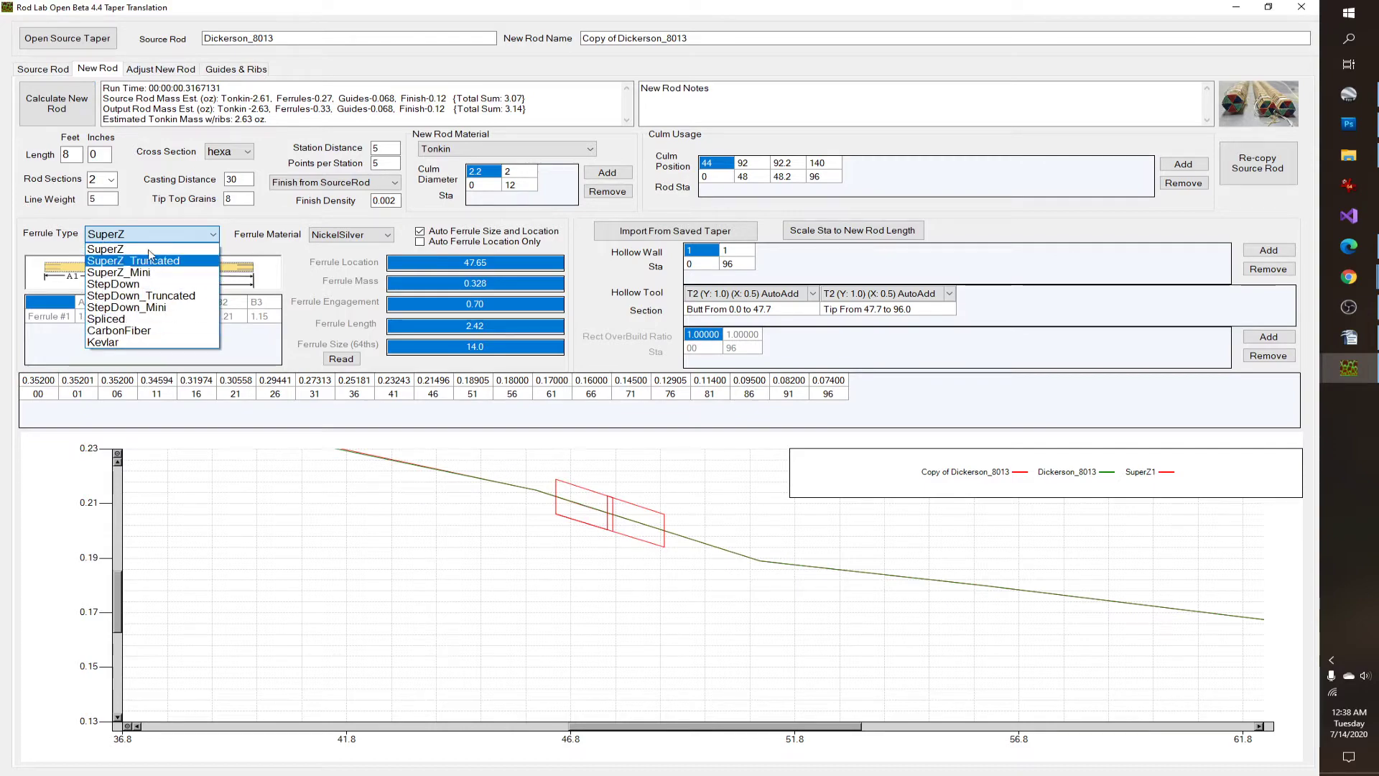
click(1275, 168)
click(1275, 166)
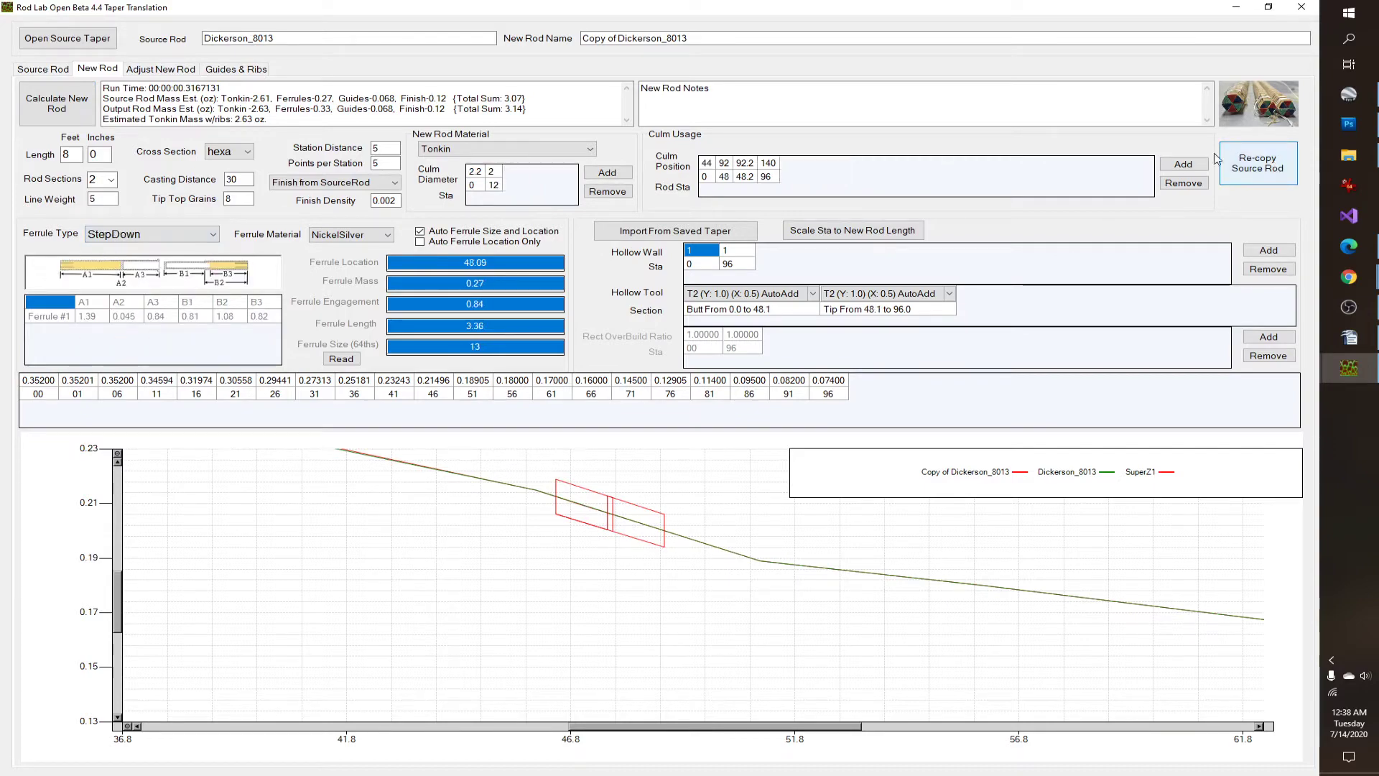
click(65, 106)
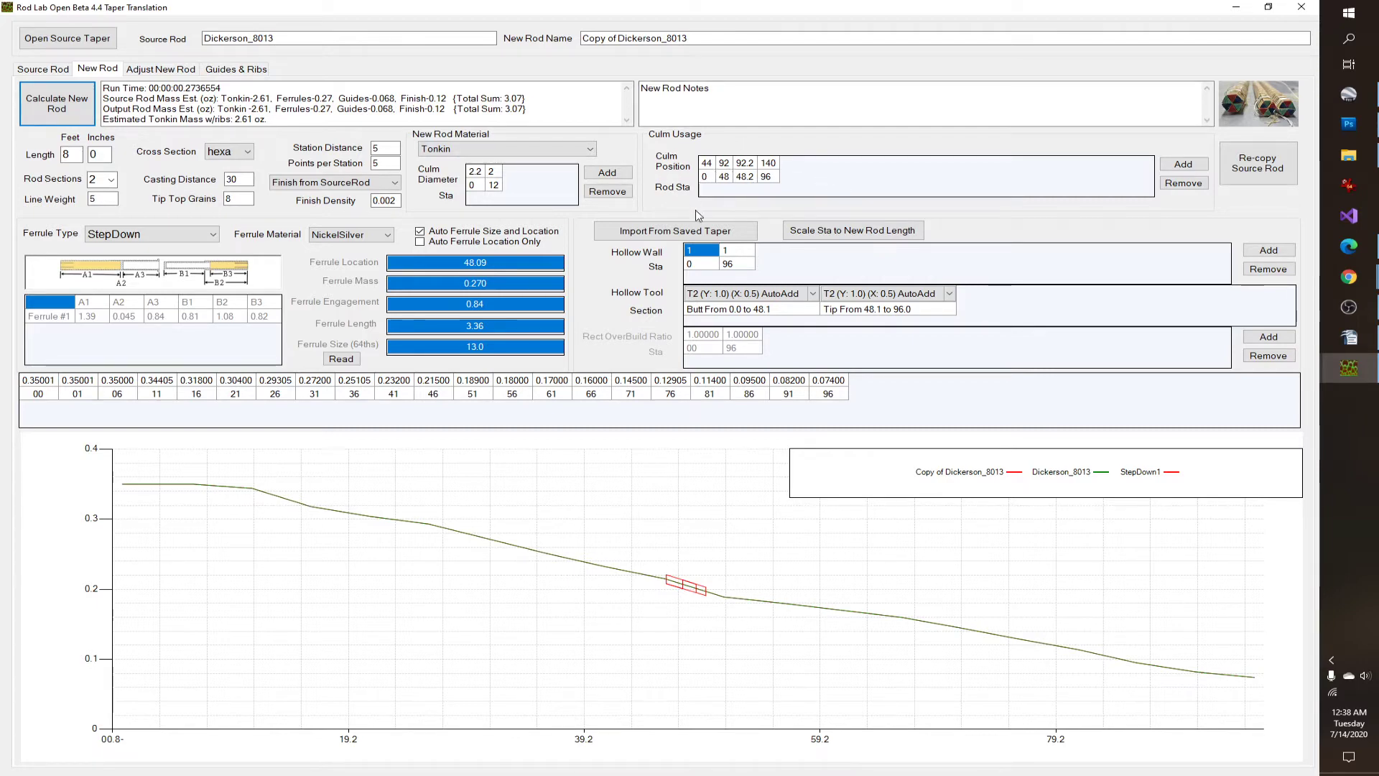
Step: Examine how the Culm Usage table pairs culm positions with rod stations for the butt and tip sections
drag(707, 184, 767, 181)
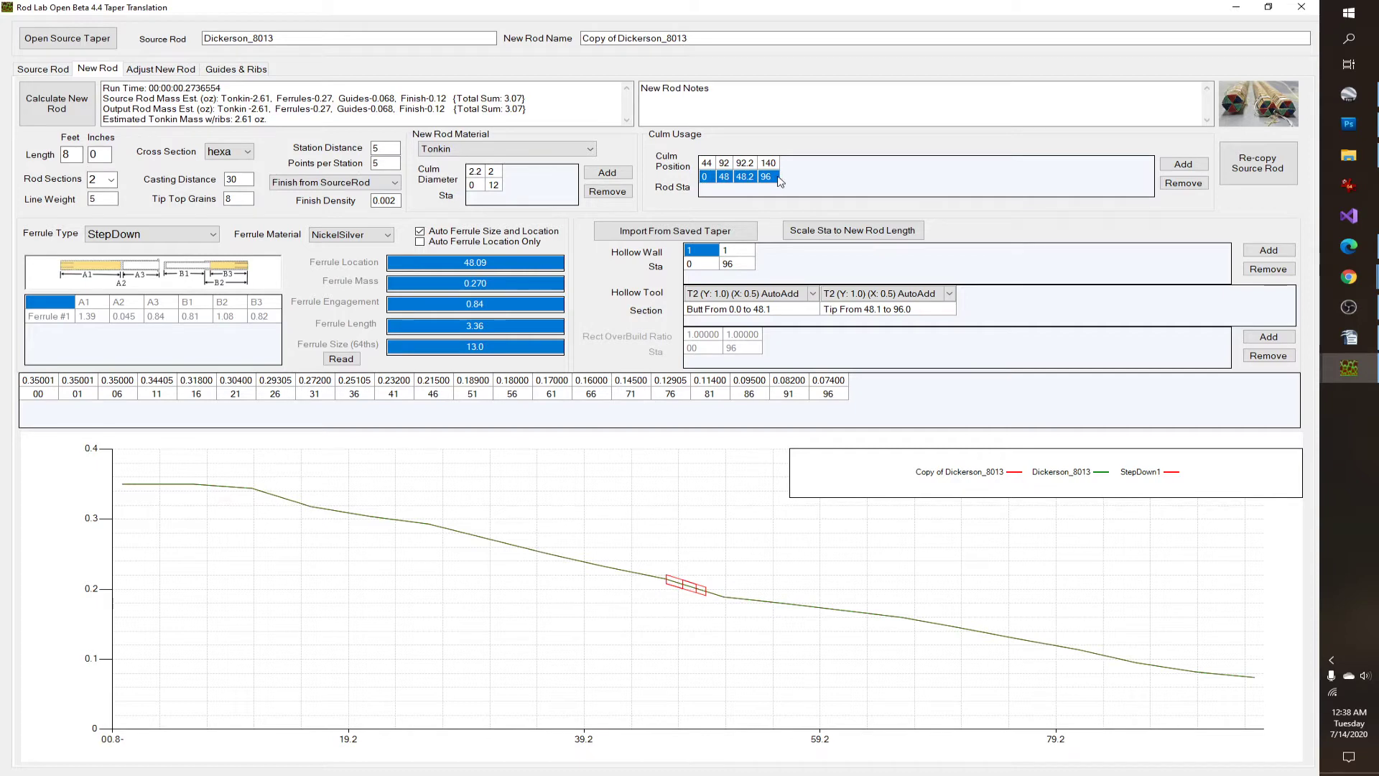
click(709, 165)
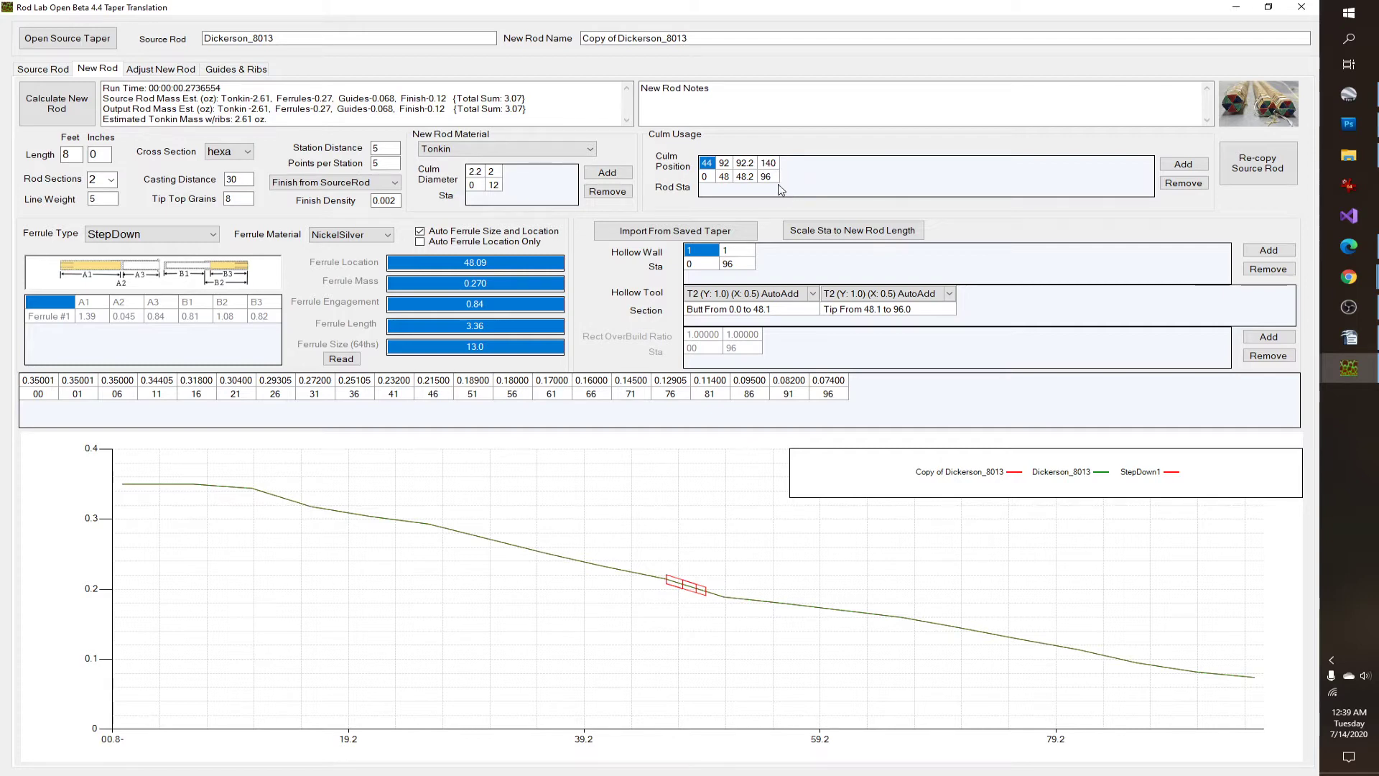
click(767, 164)
drag(741, 167, 773, 167)
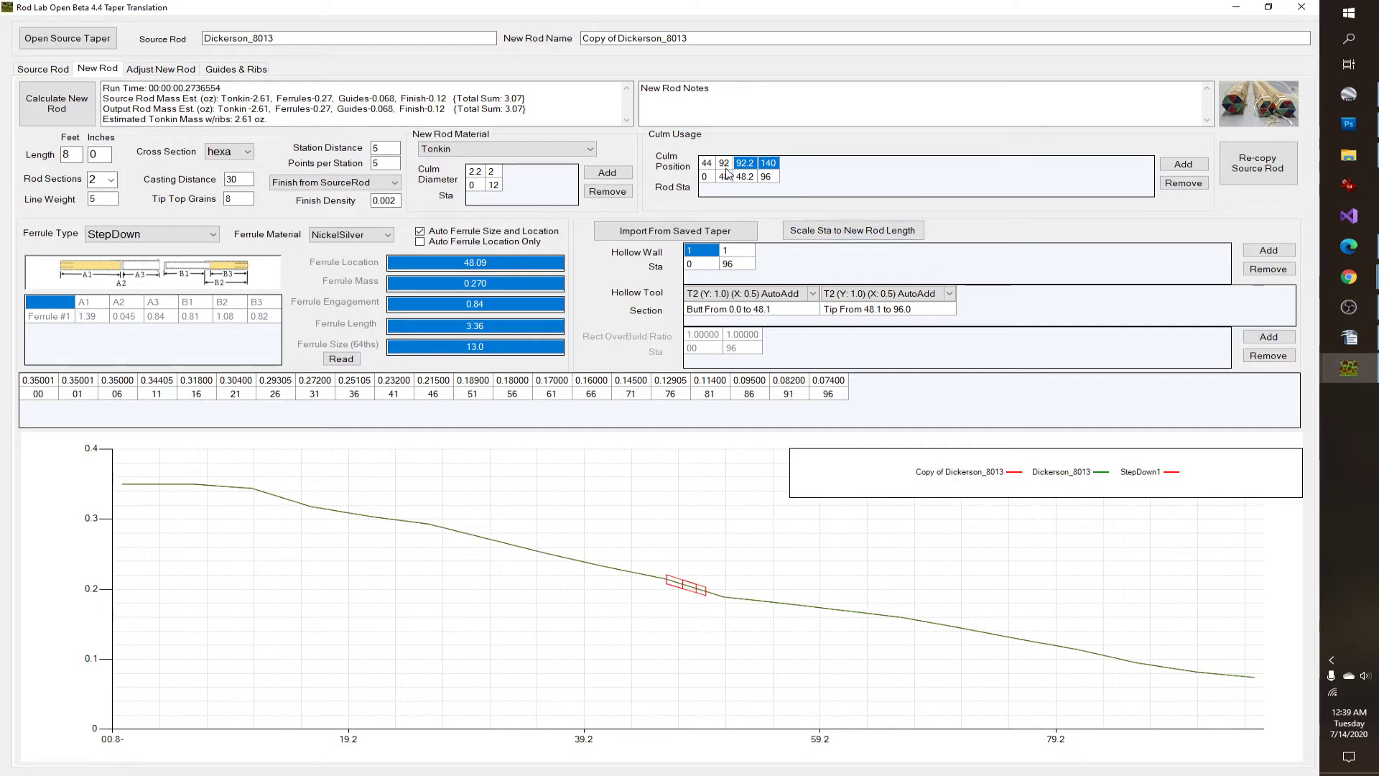
drag(724, 164, 713, 167)
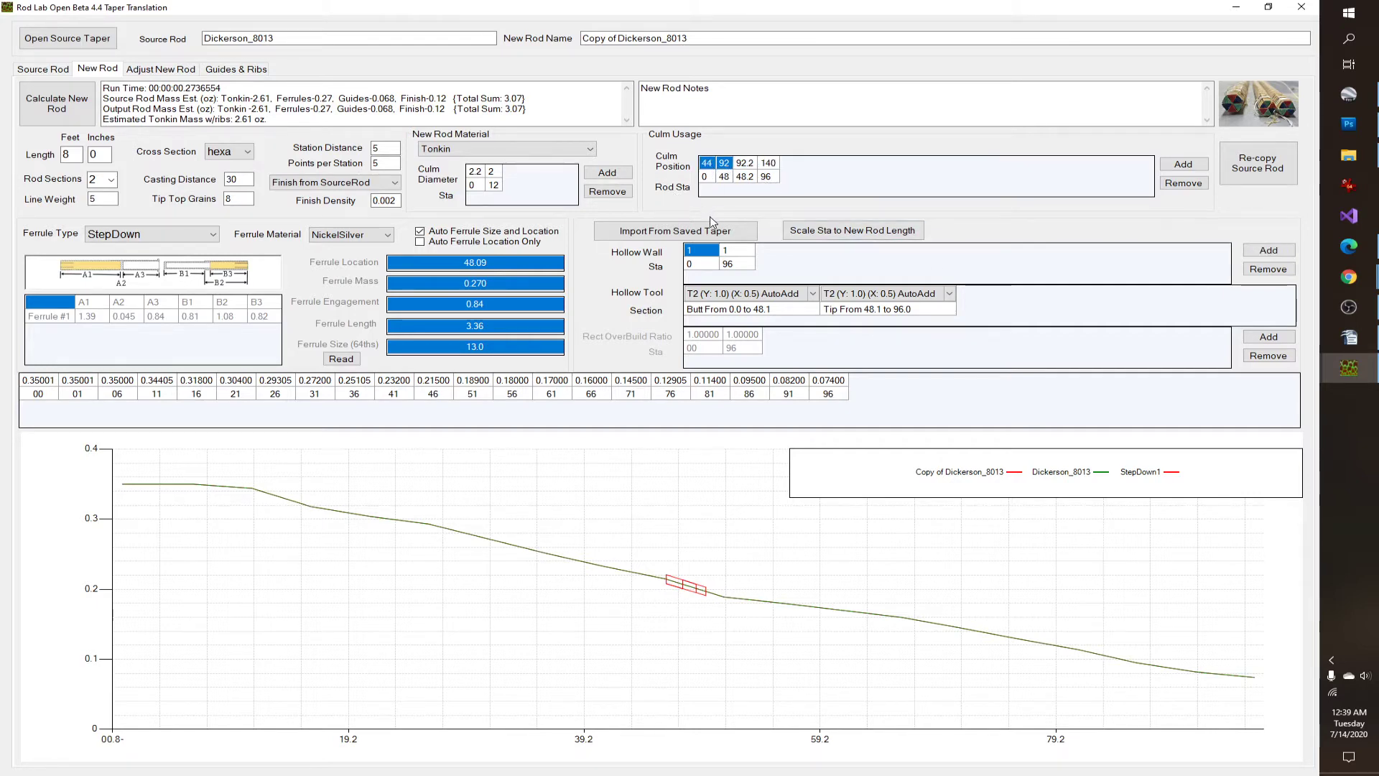
click(732, 177)
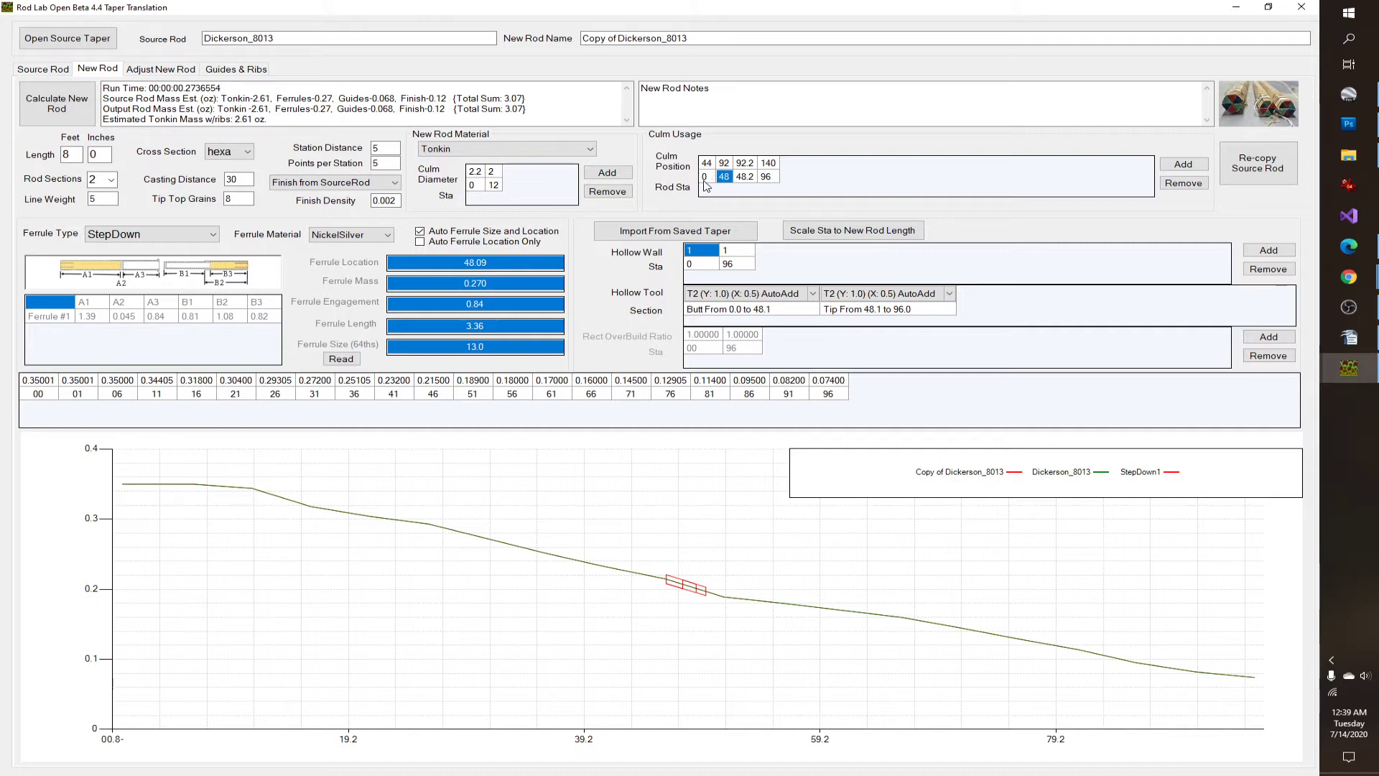
click(769, 178)
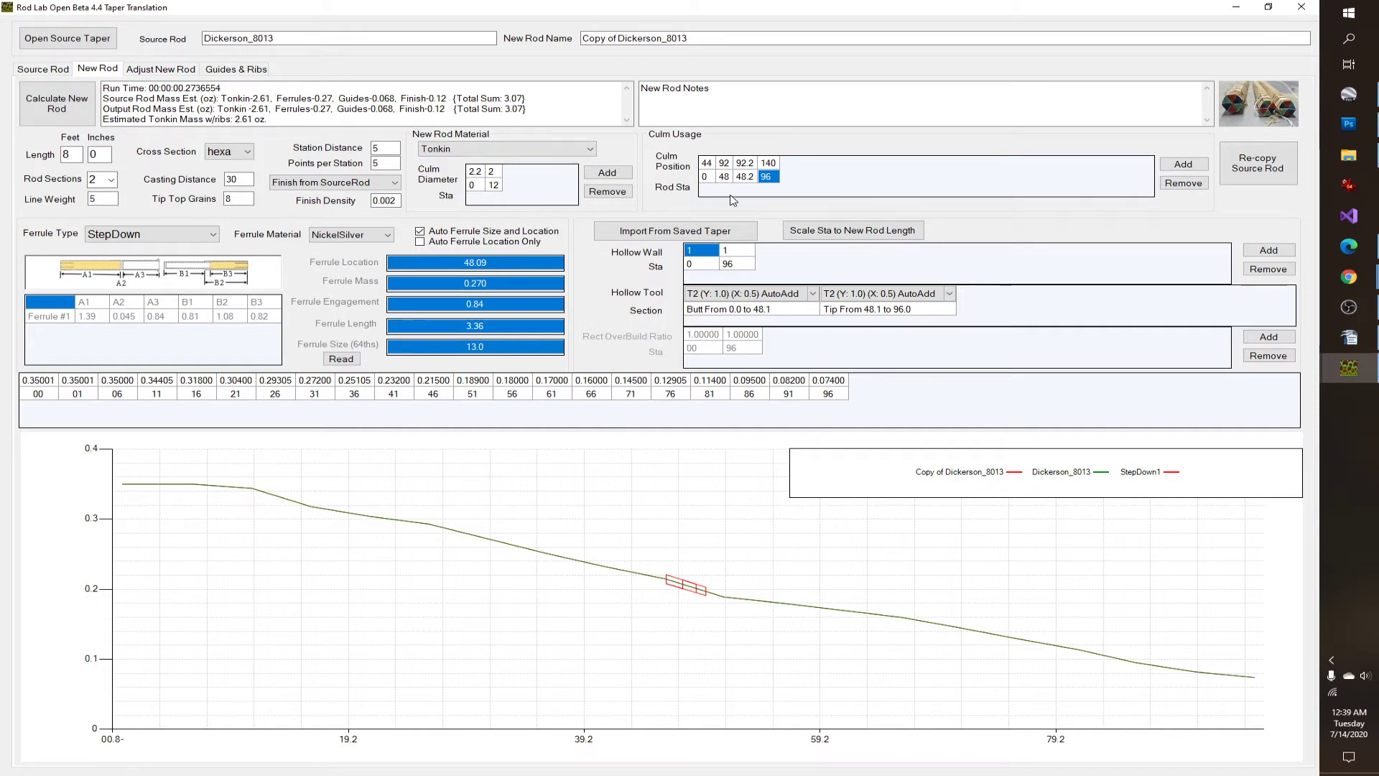
Step: Set the culm positions to 0 and 48 for the butt and 0 and 47.8 for the tip, and recalculate the new rod
click(708, 164)
text(048)
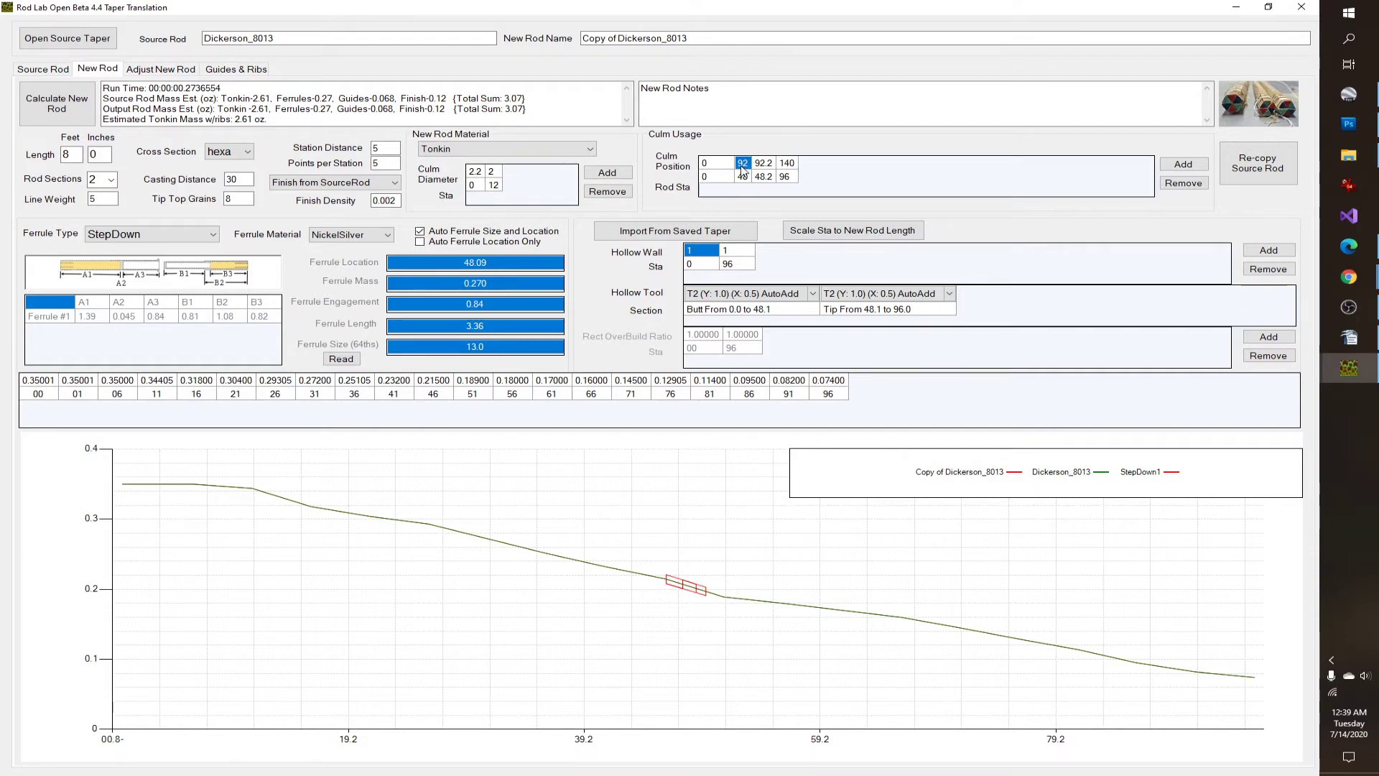
click(767, 171)
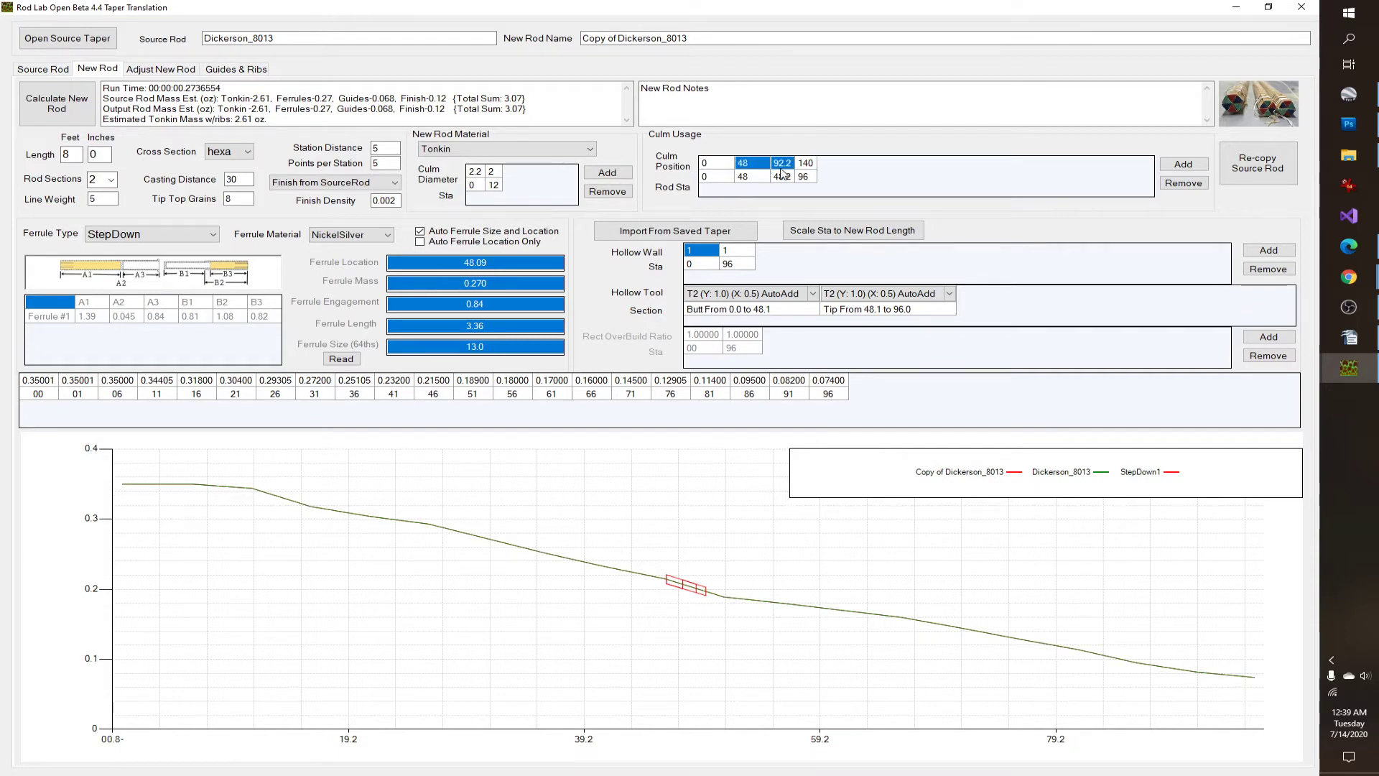
click(783, 170)
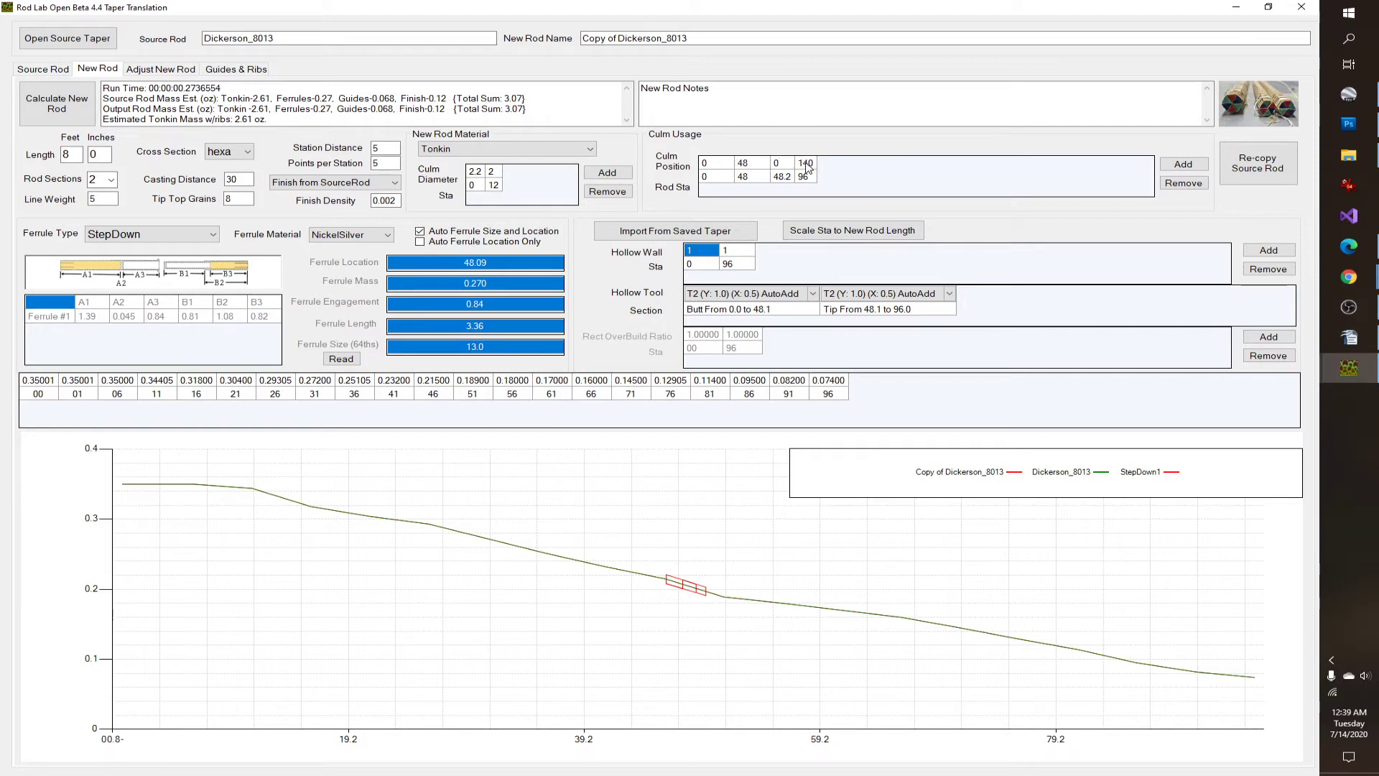
text(0)
click(817, 164)
text(47.8)
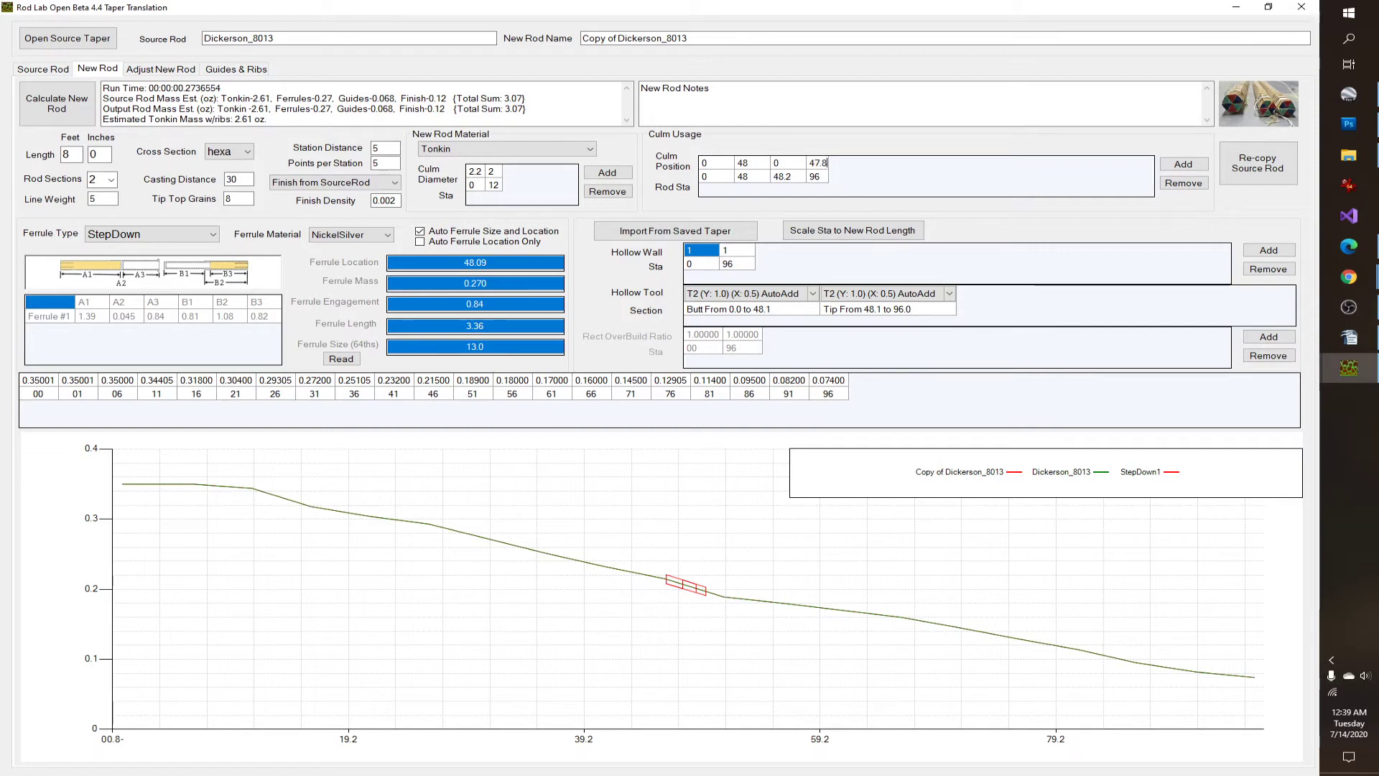
click(798, 177)
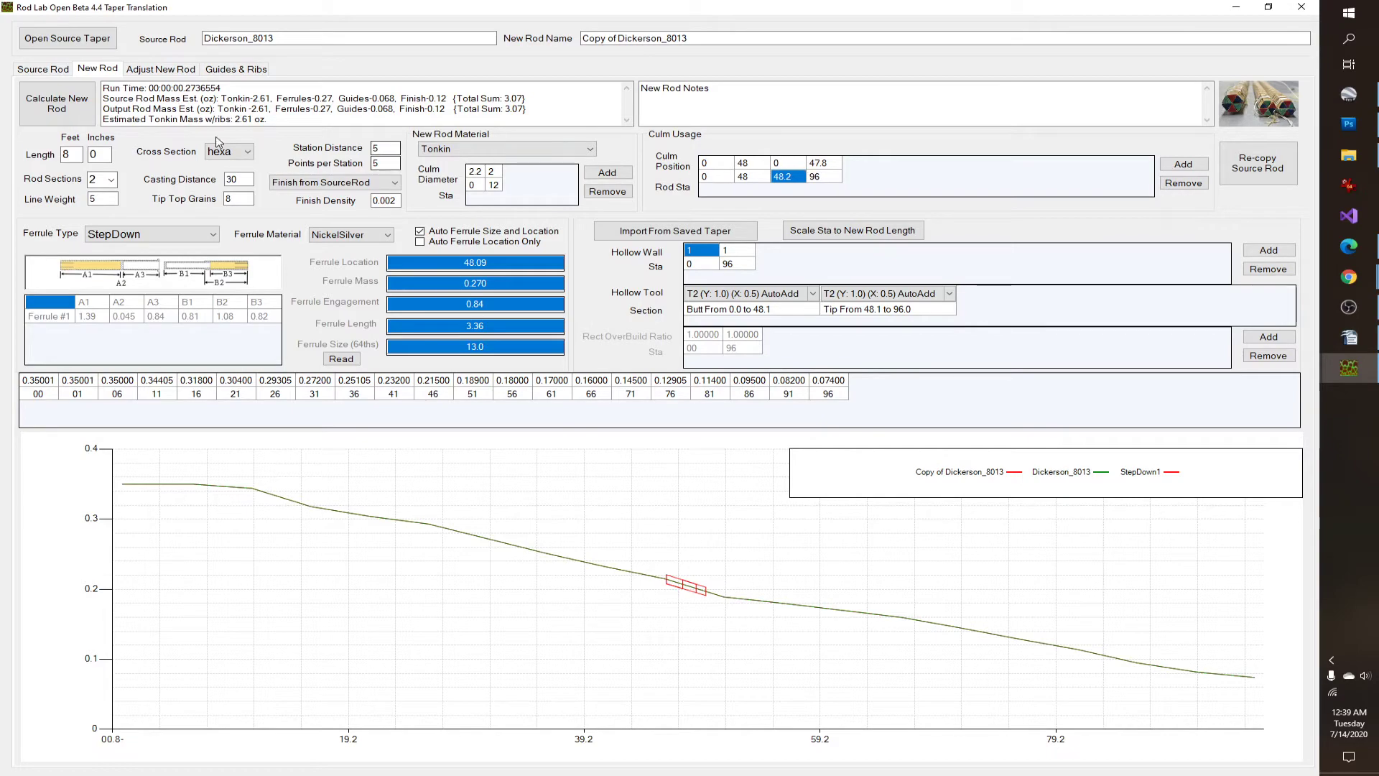
click(74, 113)
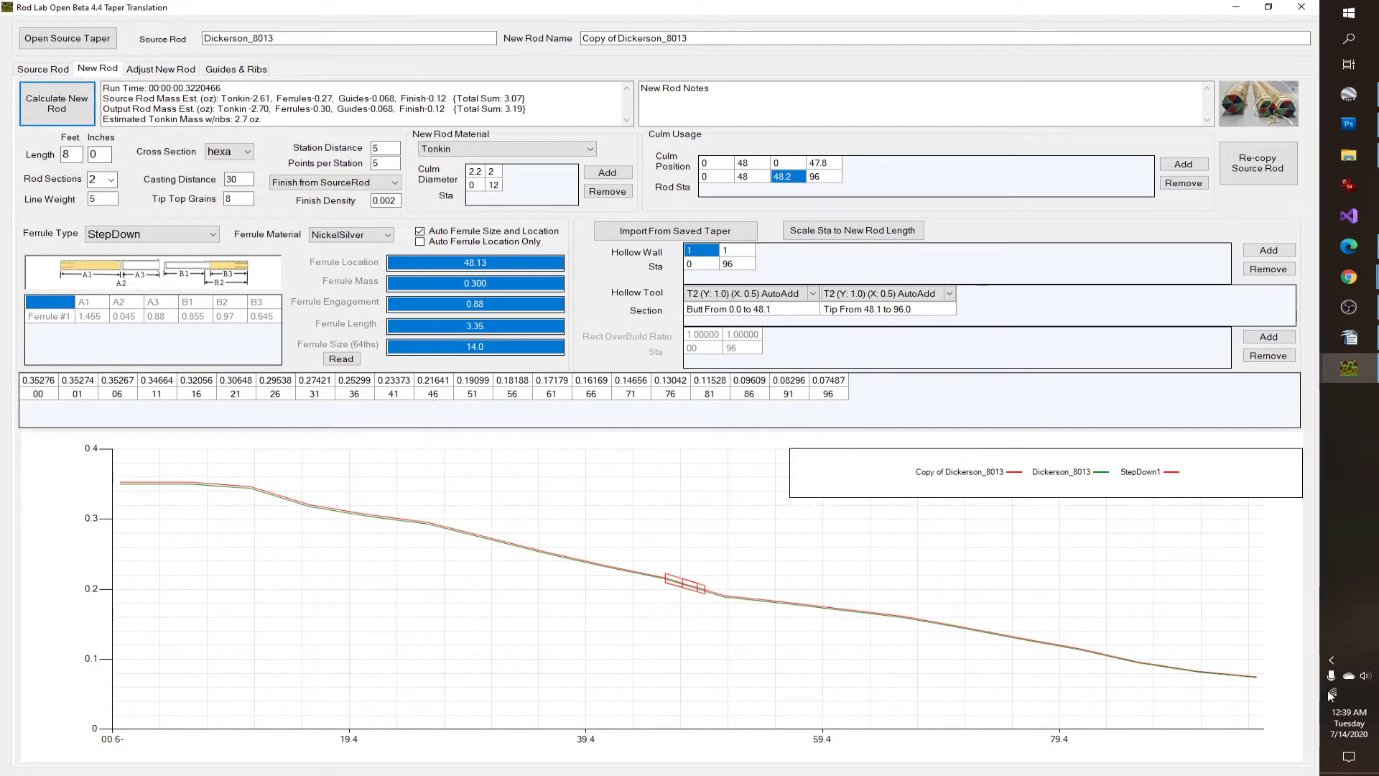
Step: Compare the new and source tapers near the tip, checking station values at both ends and the tip's starting culm position
scroll(1247, 687, up, 1)
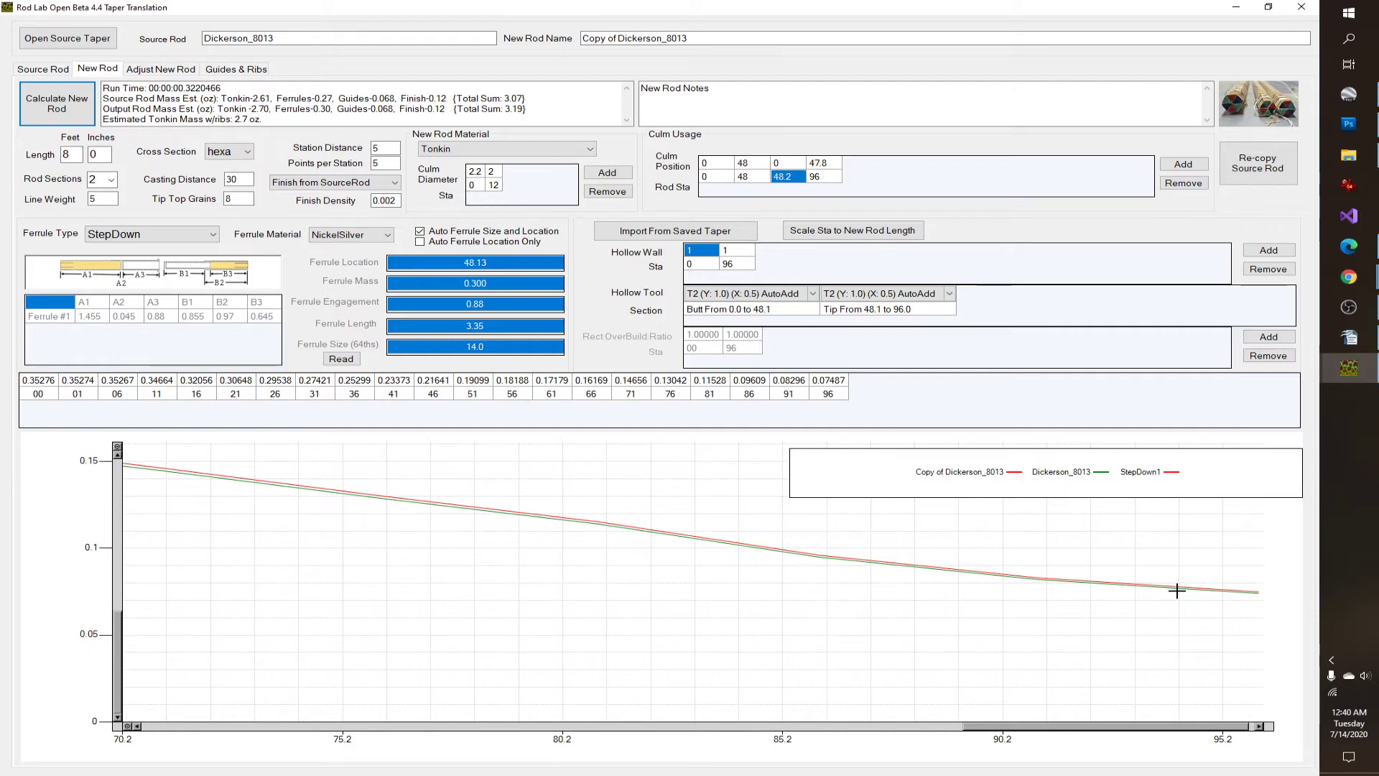
scroll(1200, 585, up, 3)
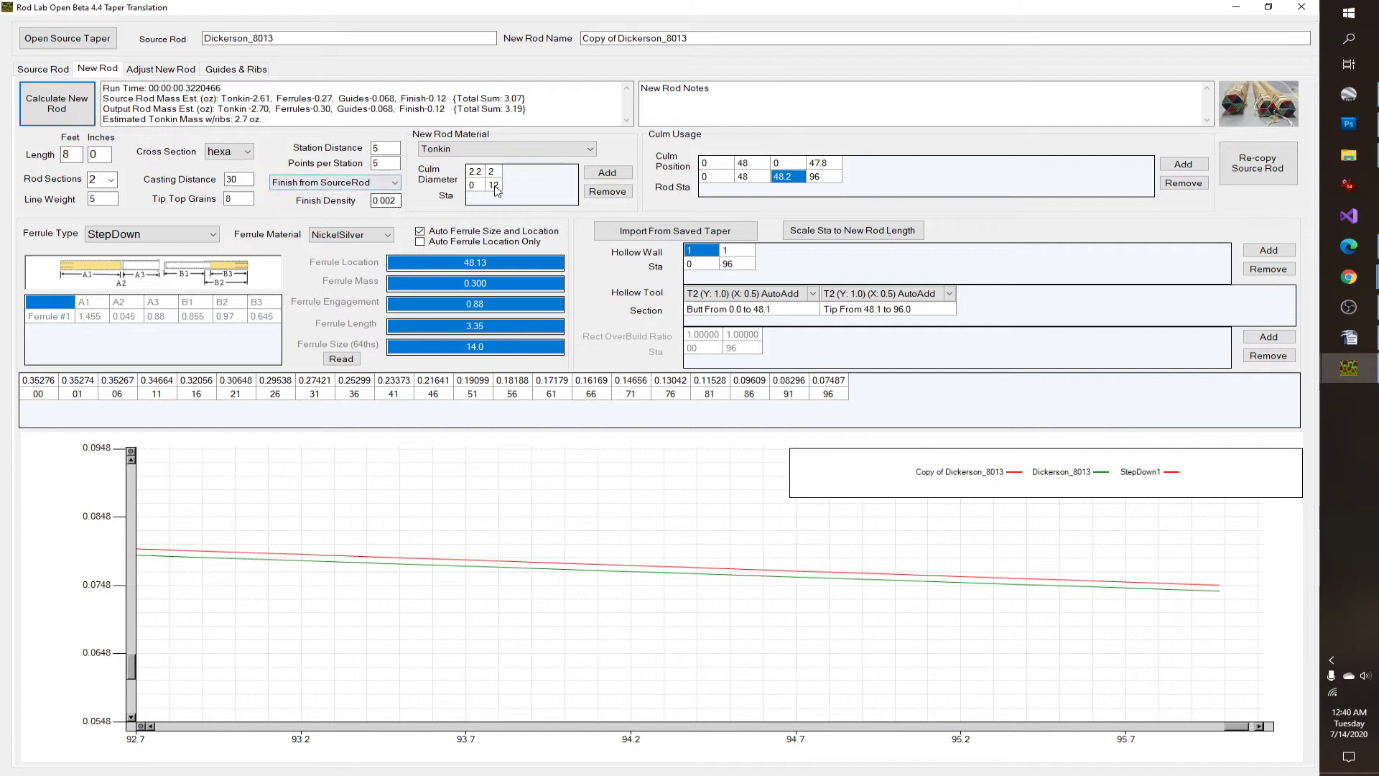
click(840, 395)
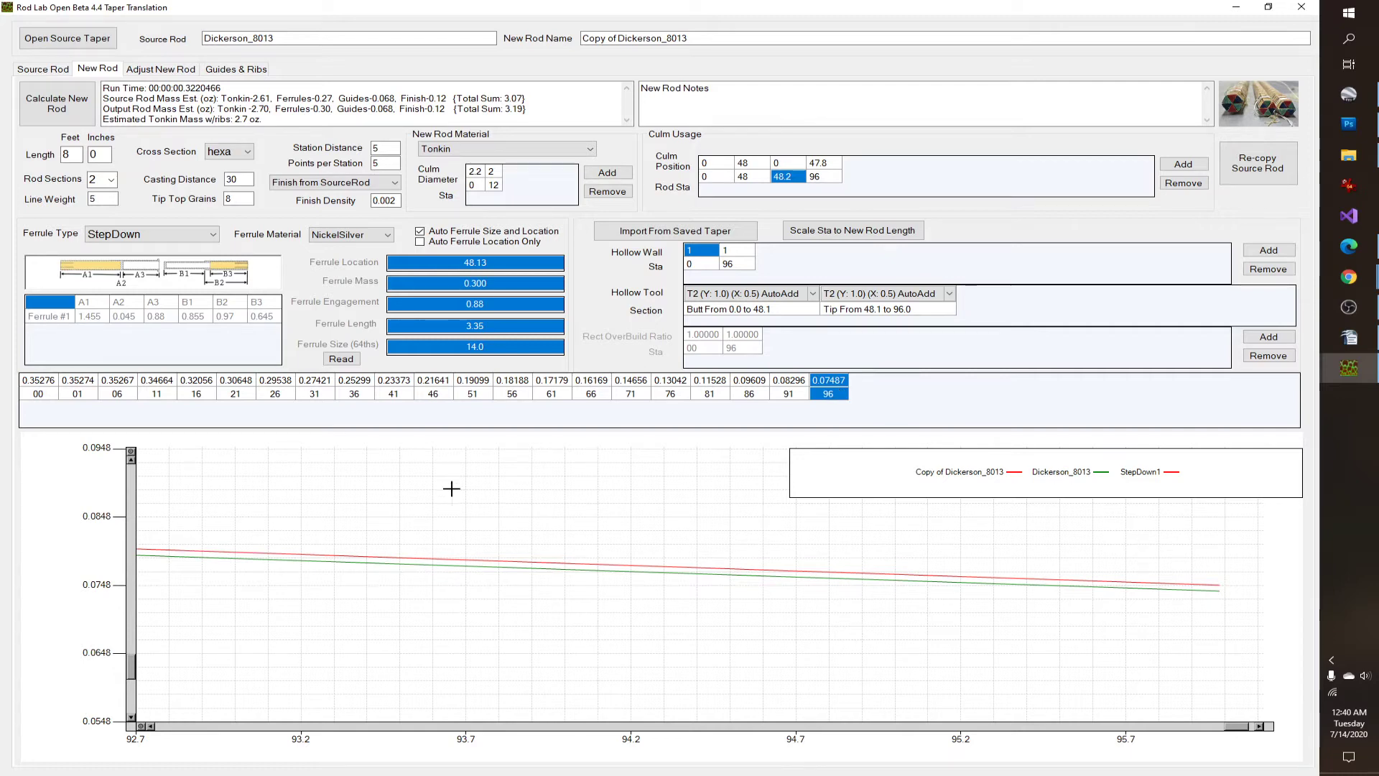
drag(38, 396, 42, 383)
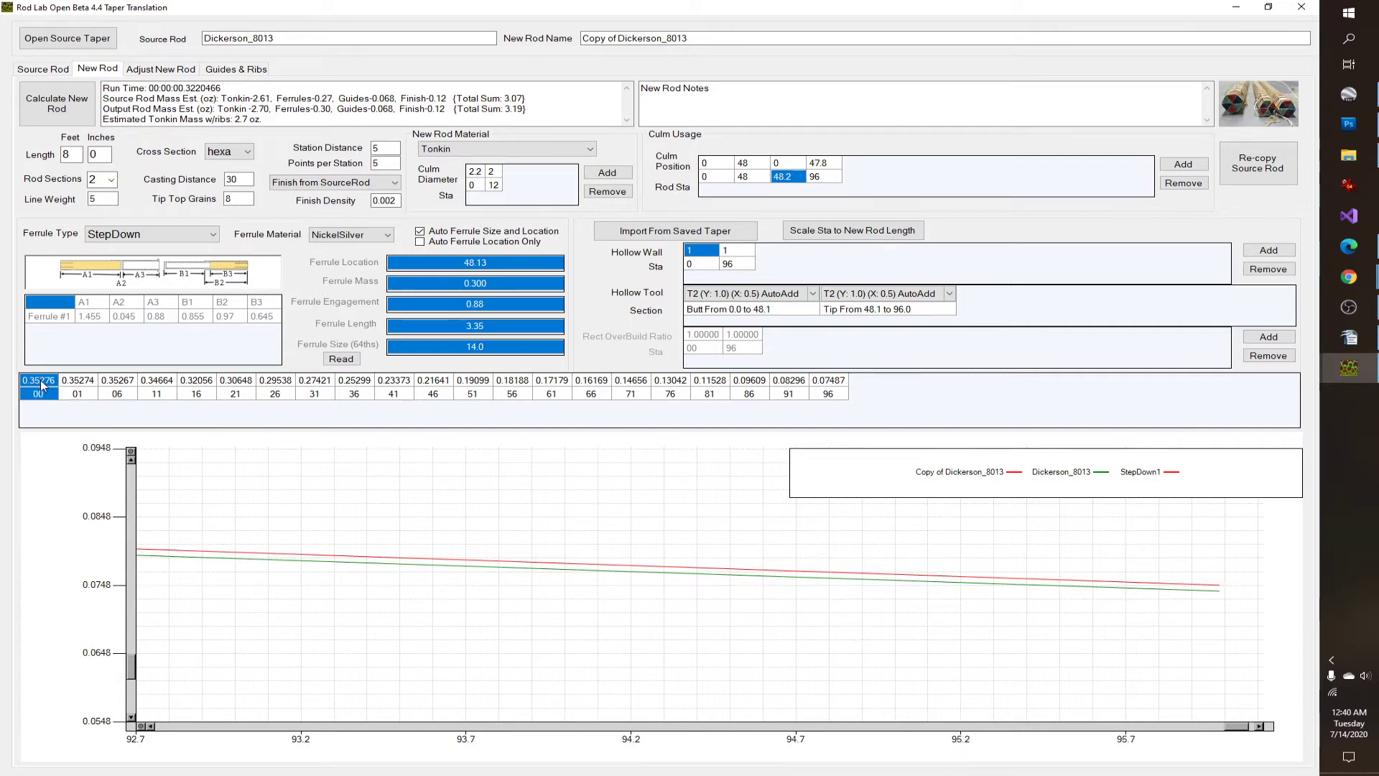
right_click(274, 586)
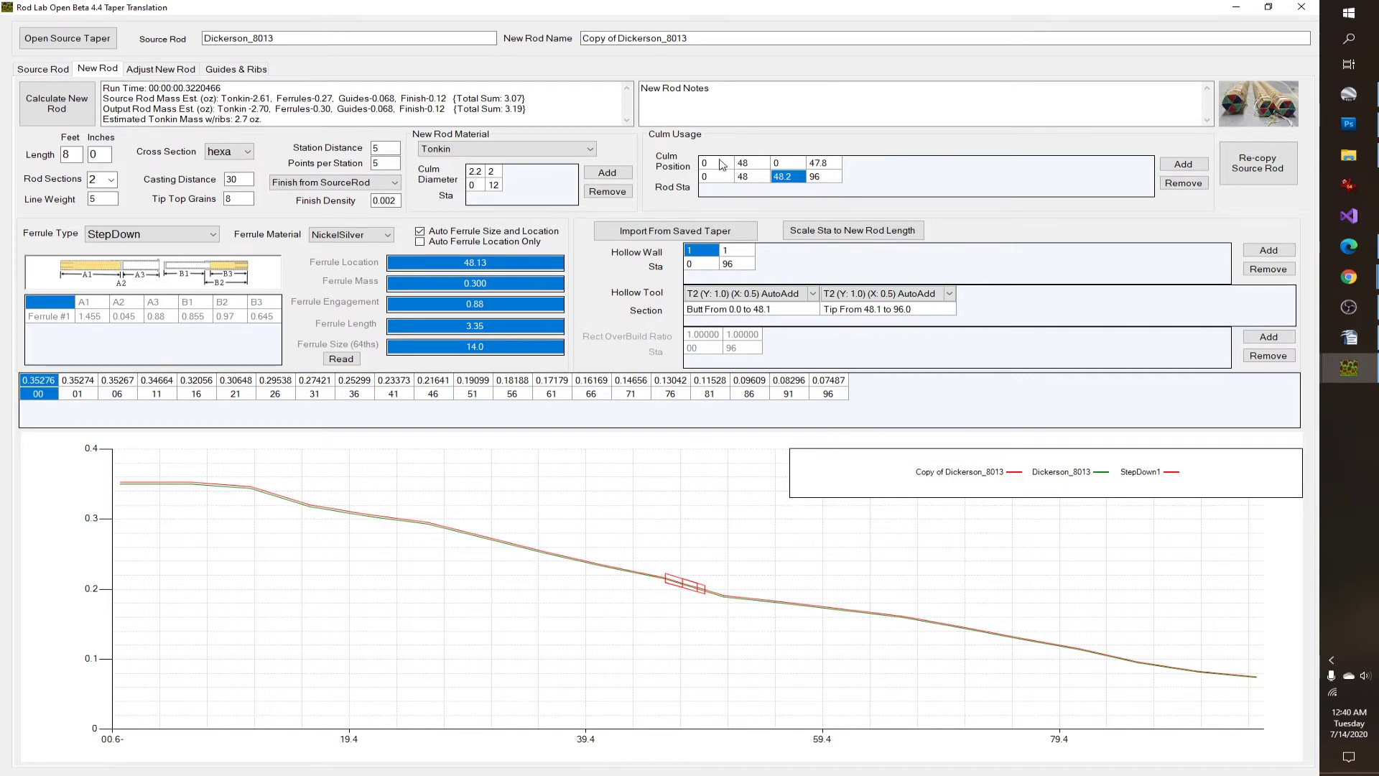
click(776, 164)
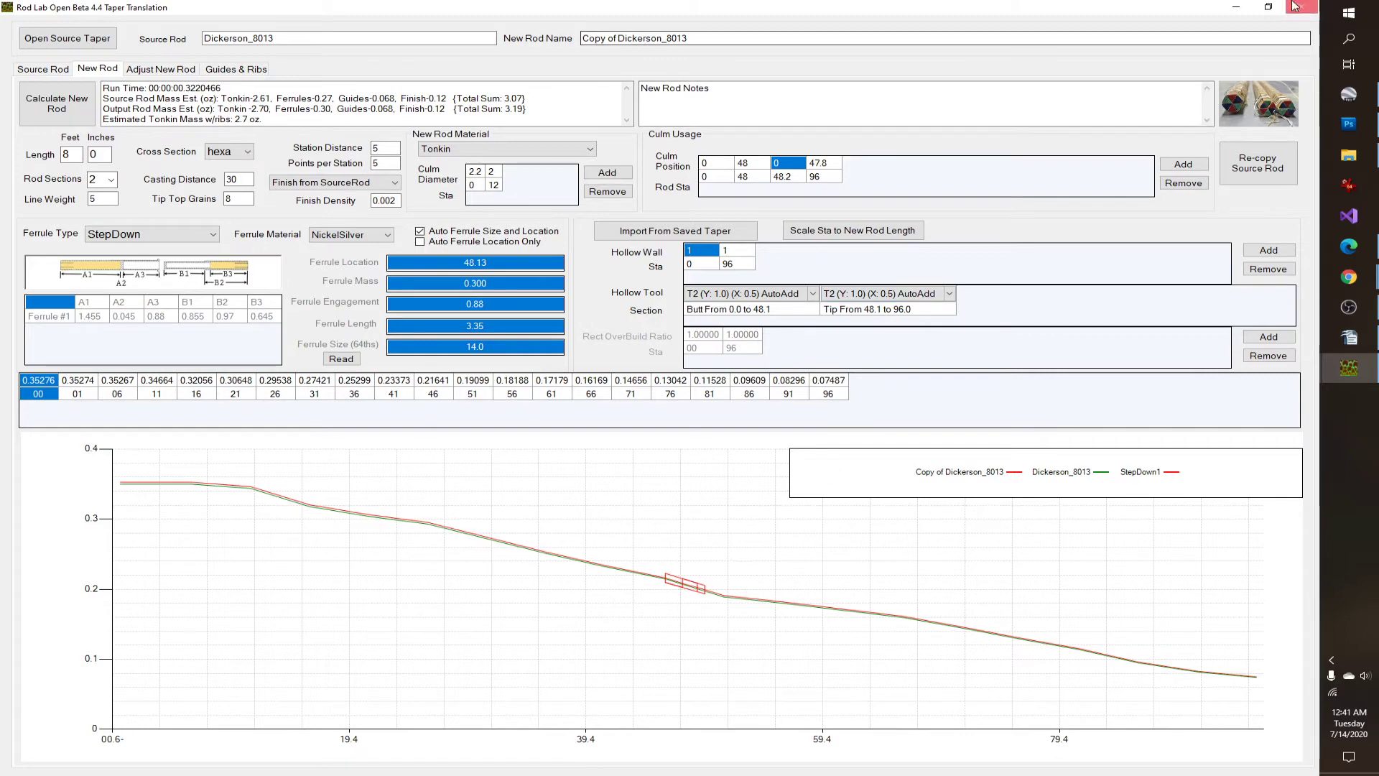
Step: Switch to Bending Analysis, recalculate the bendform, and compare the tip curves of Dickerson_8013 and its tip and butt variants
click(1235, 9)
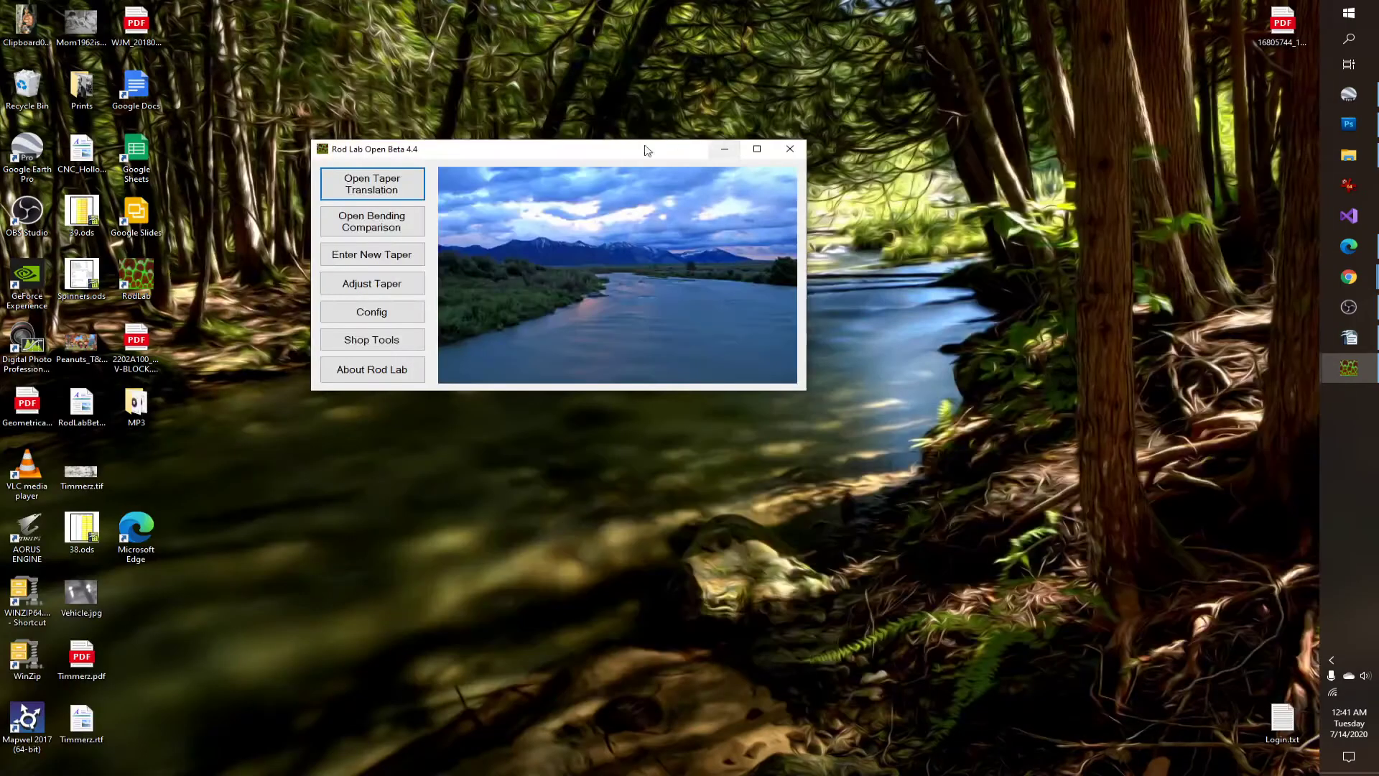
mouse_move(1349, 372)
click(1262, 369)
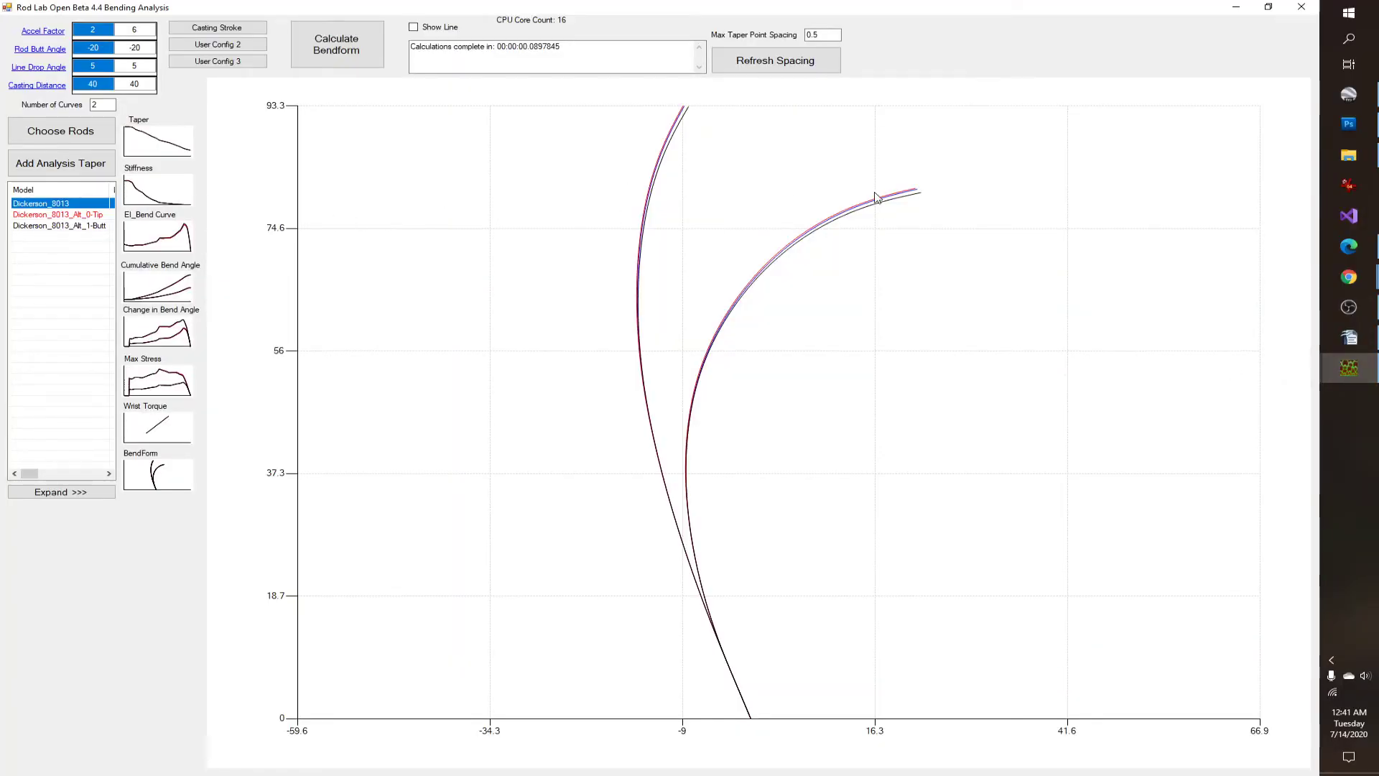
click(332, 64)
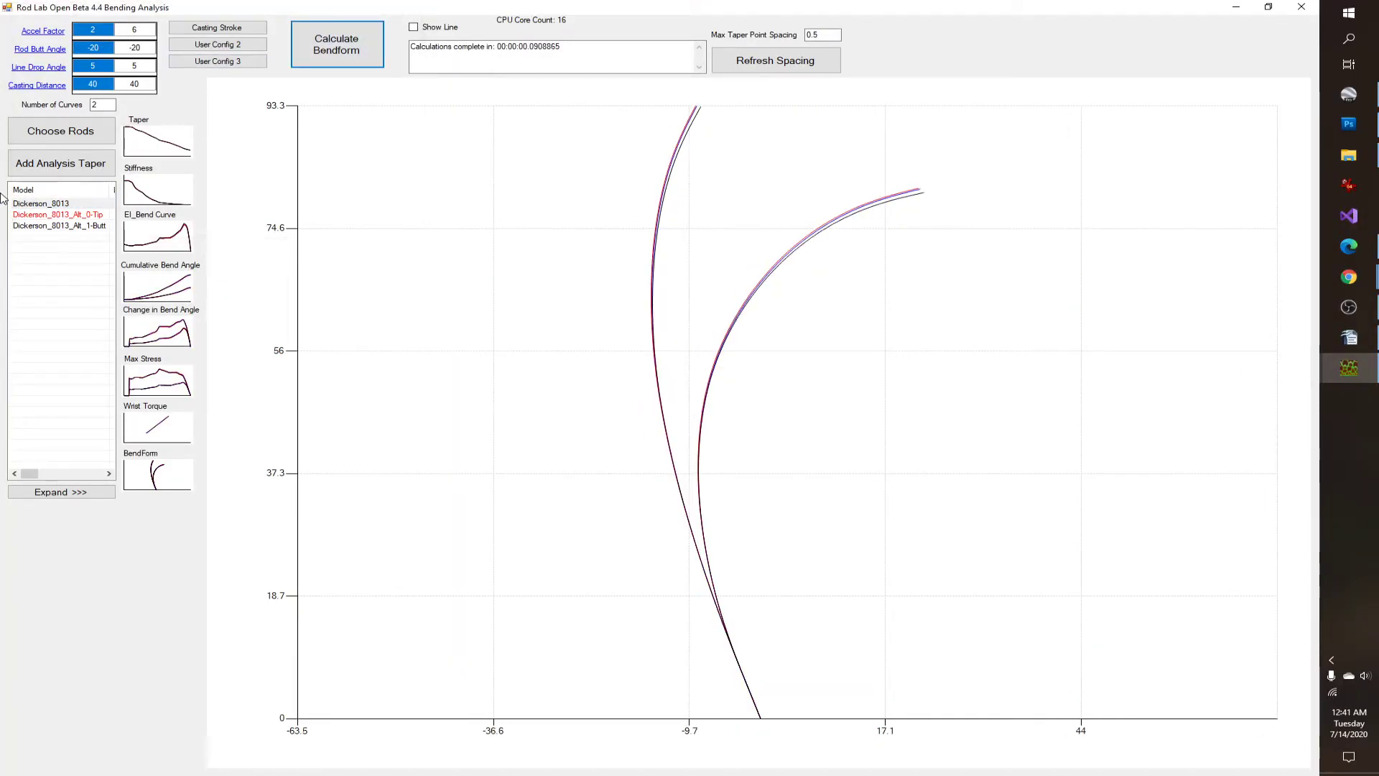
scroll(826, 190, up, 5)
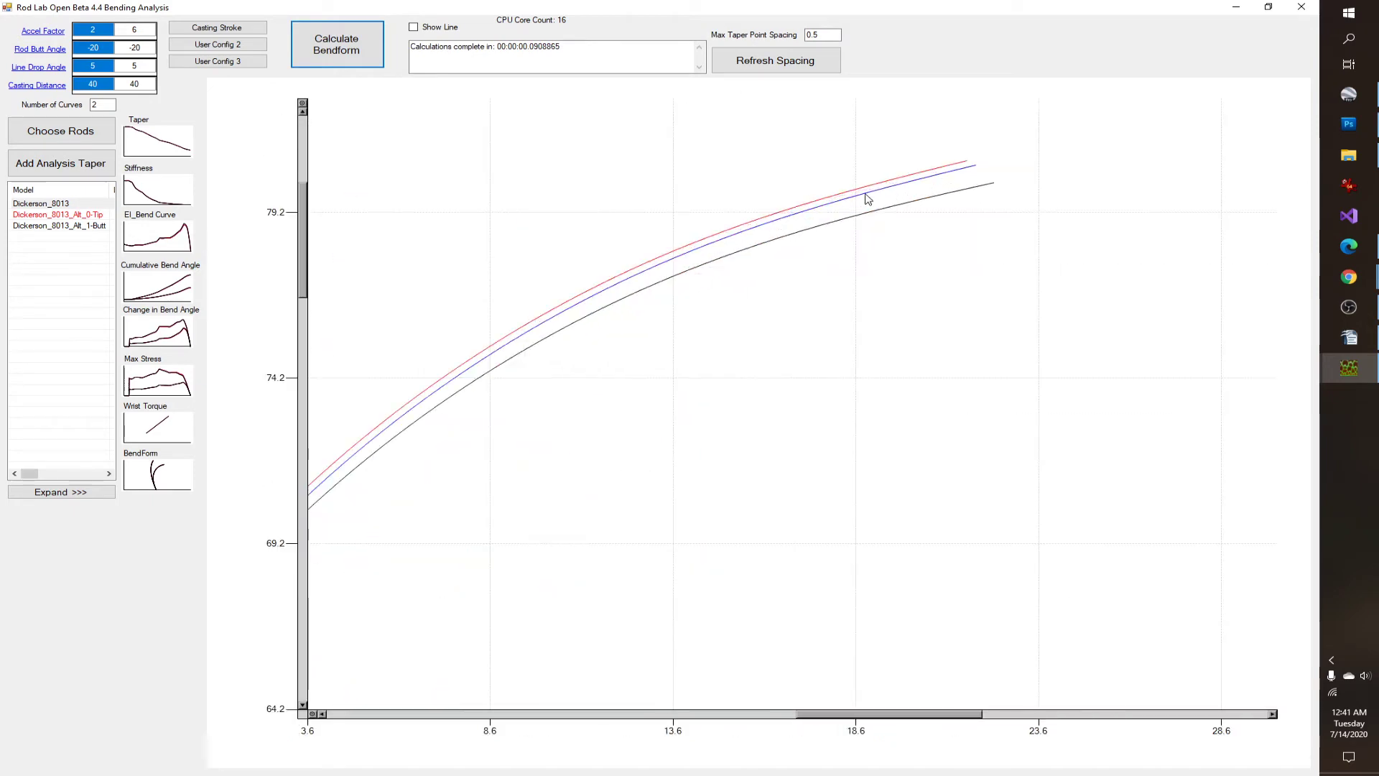
click(72, 241)
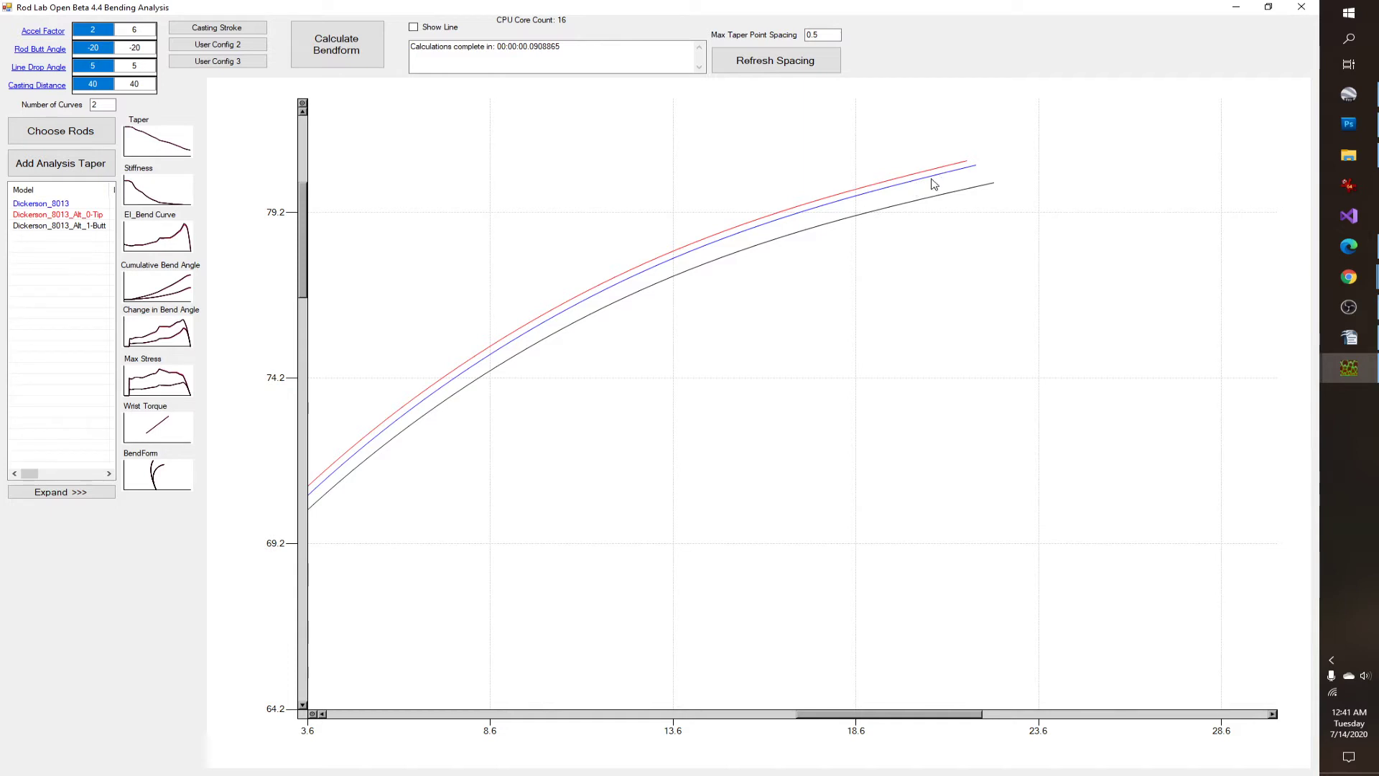
click(79, 227)
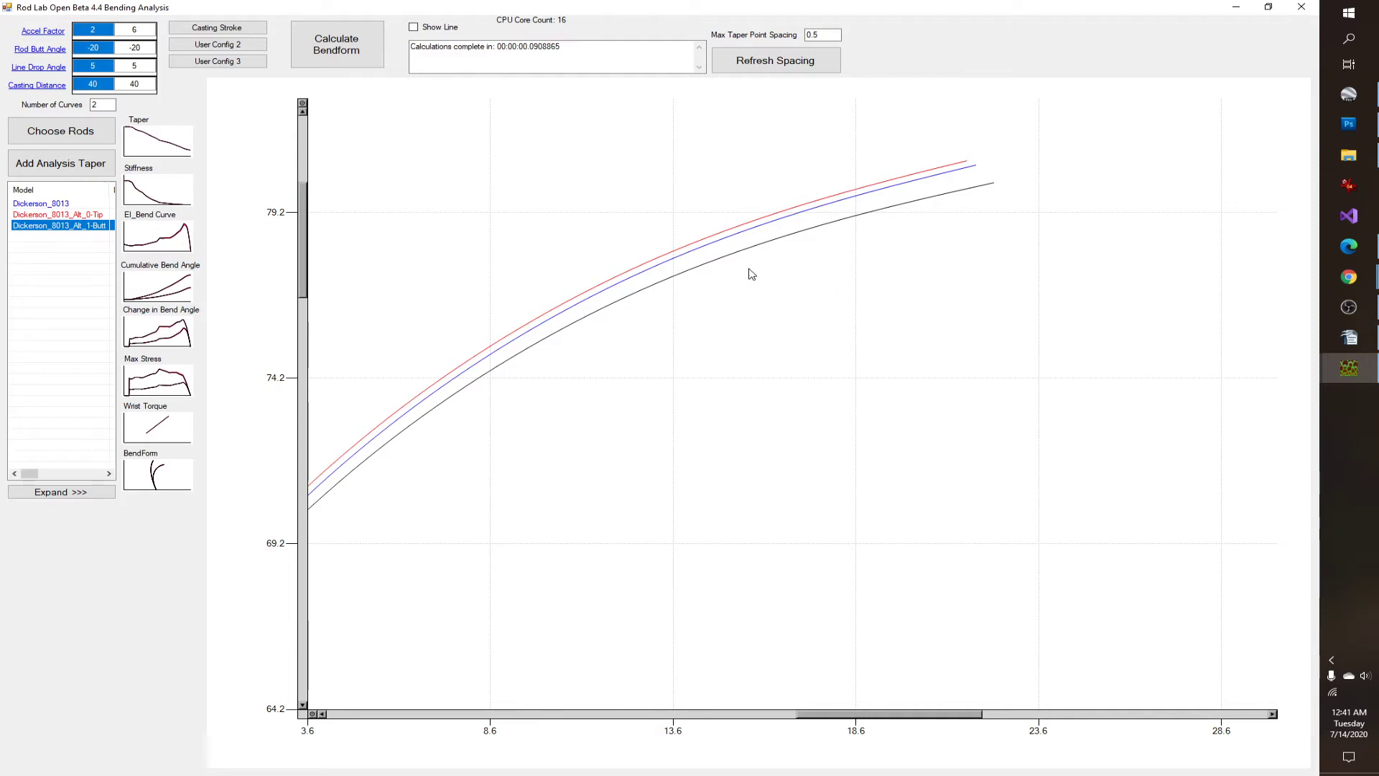
click(347, 57)
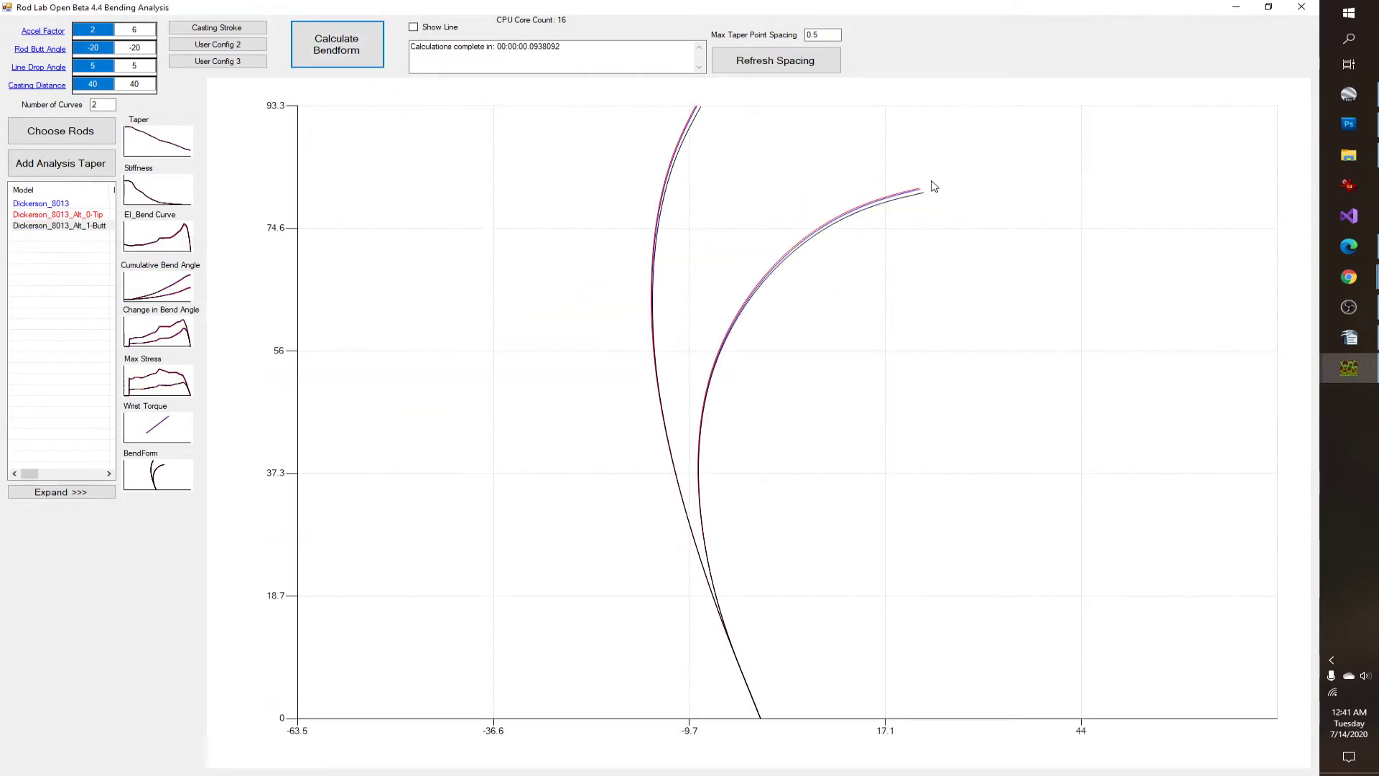
Step: Add an analysis taper based on Dickerson_8013, named Dickerson_8013_Alt_-4wt, with a line weight of 4
click(84, 204)
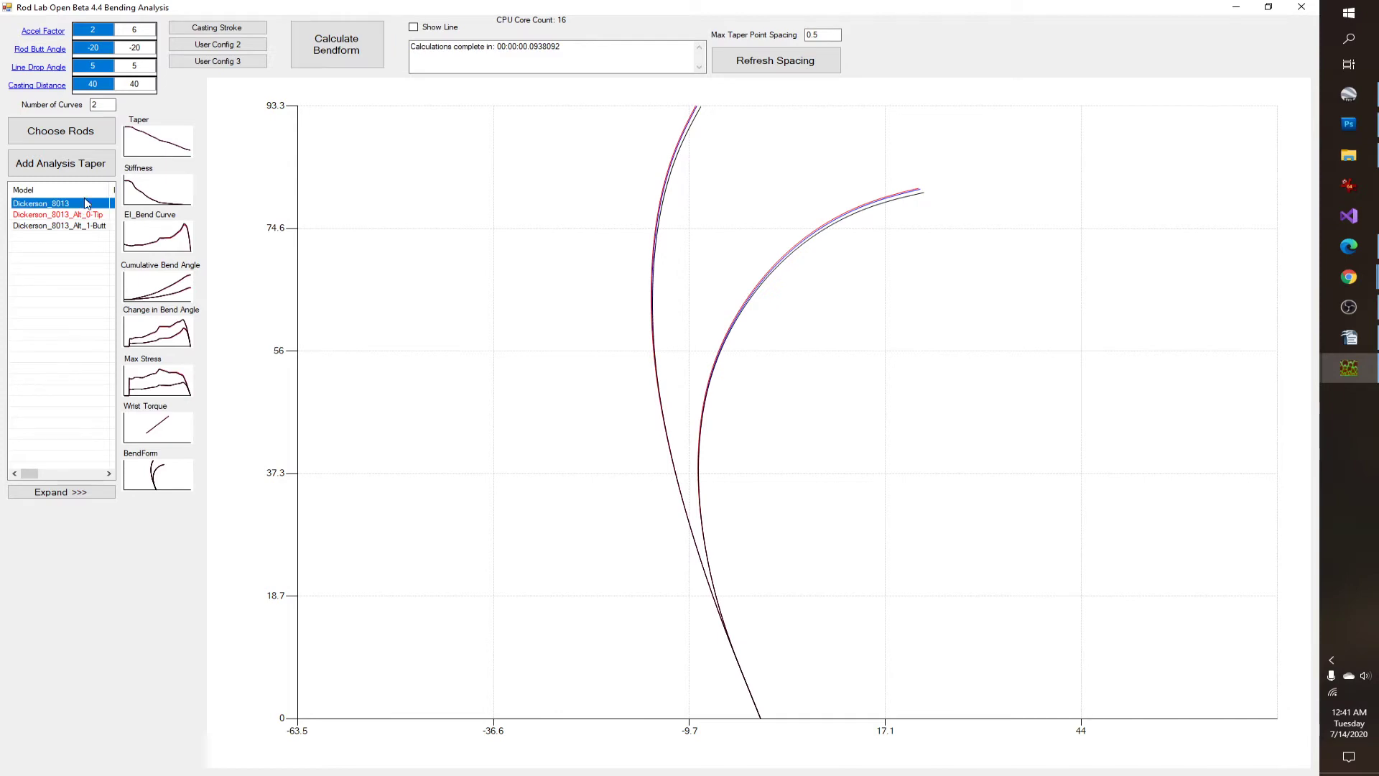
click(75, 166)
double_click(80, 238)
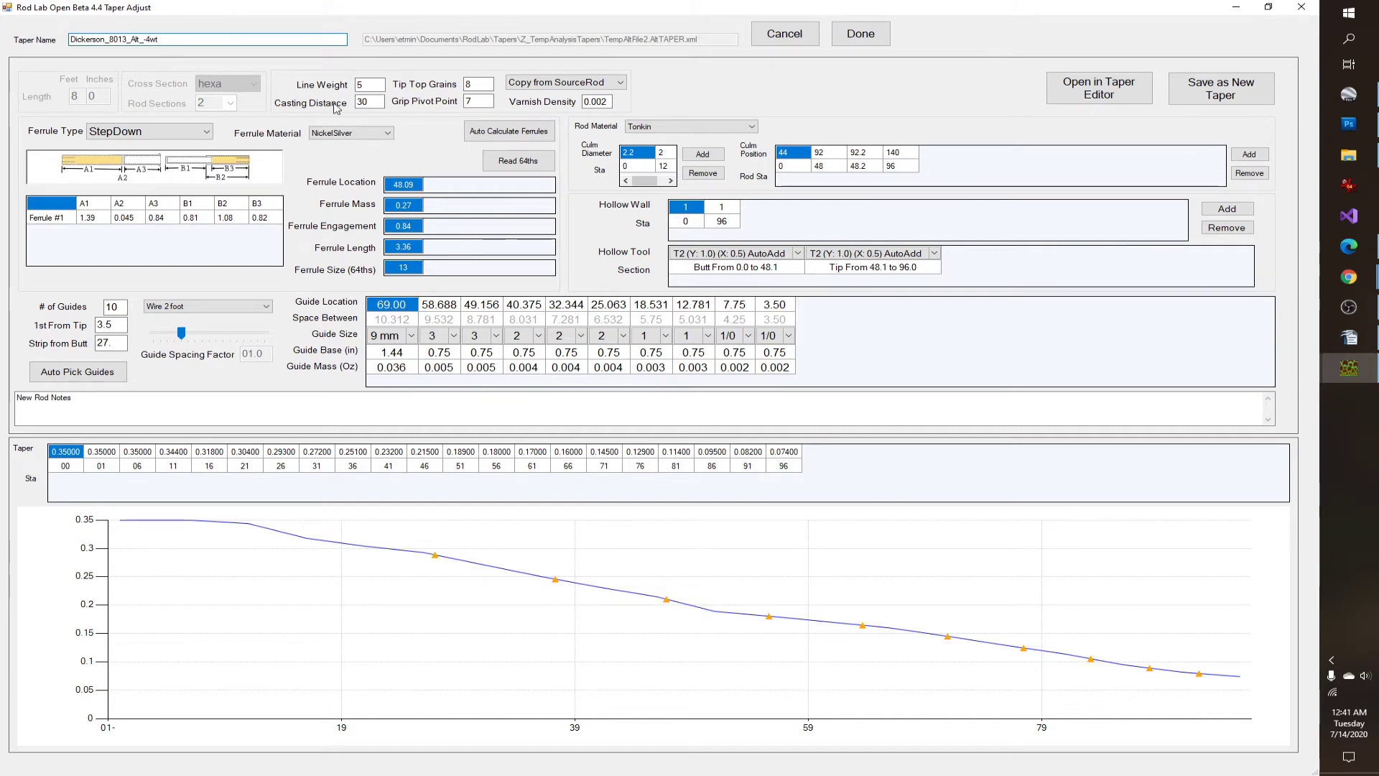
double_click(368, 86)
key(Tab)
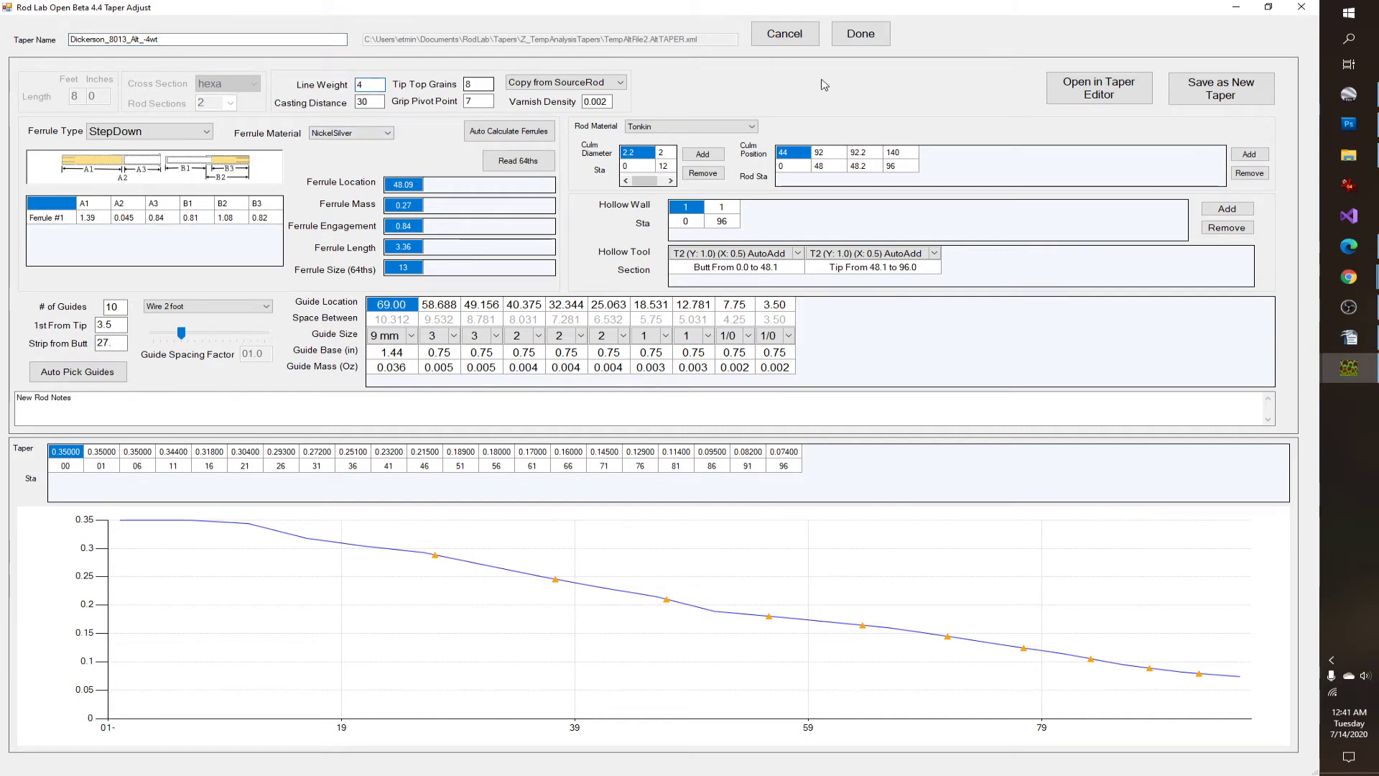
click(861, 34)
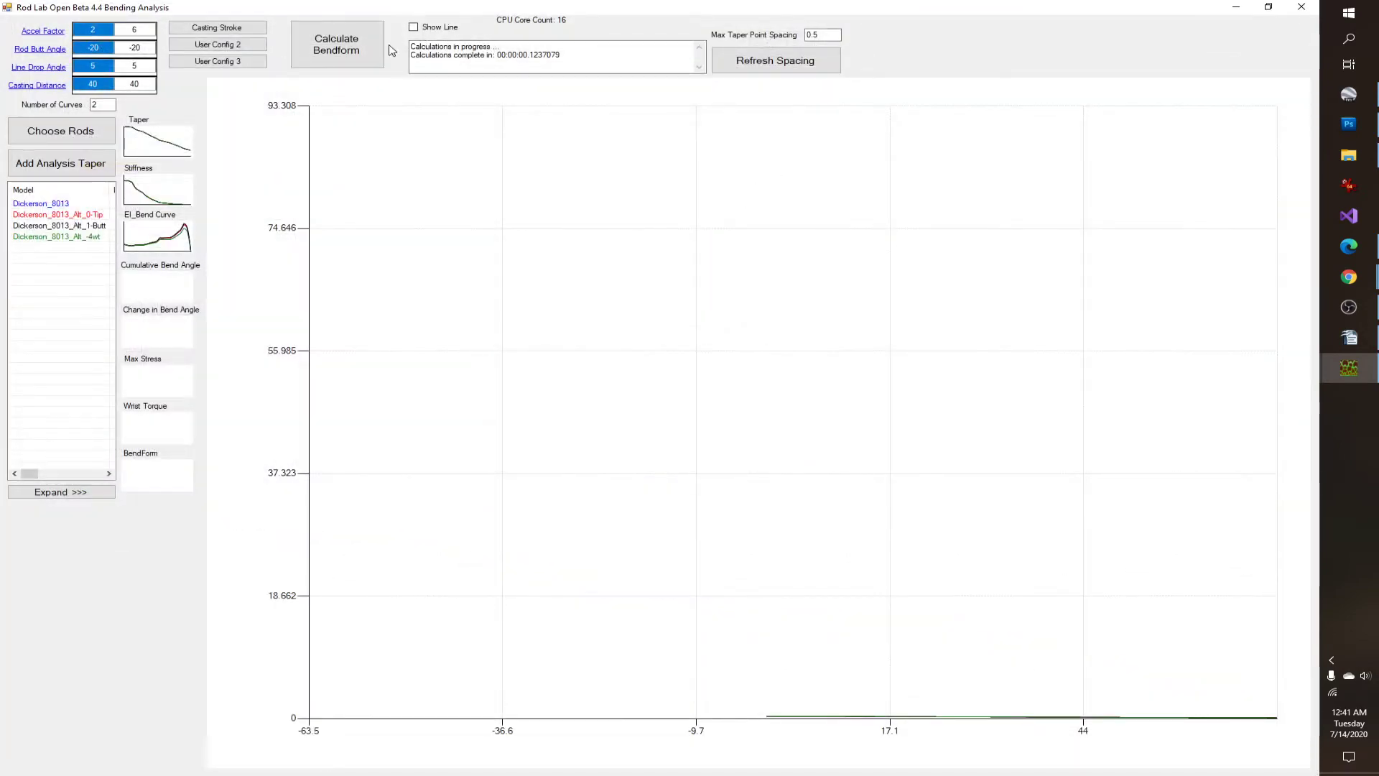
Step: Recalculate the bendform, compare the 4-weight variant's curve with the others near the tip, and close Bending Analysis
scroll(904, 192, up, 3)
scroll(909, 193, up, 2)
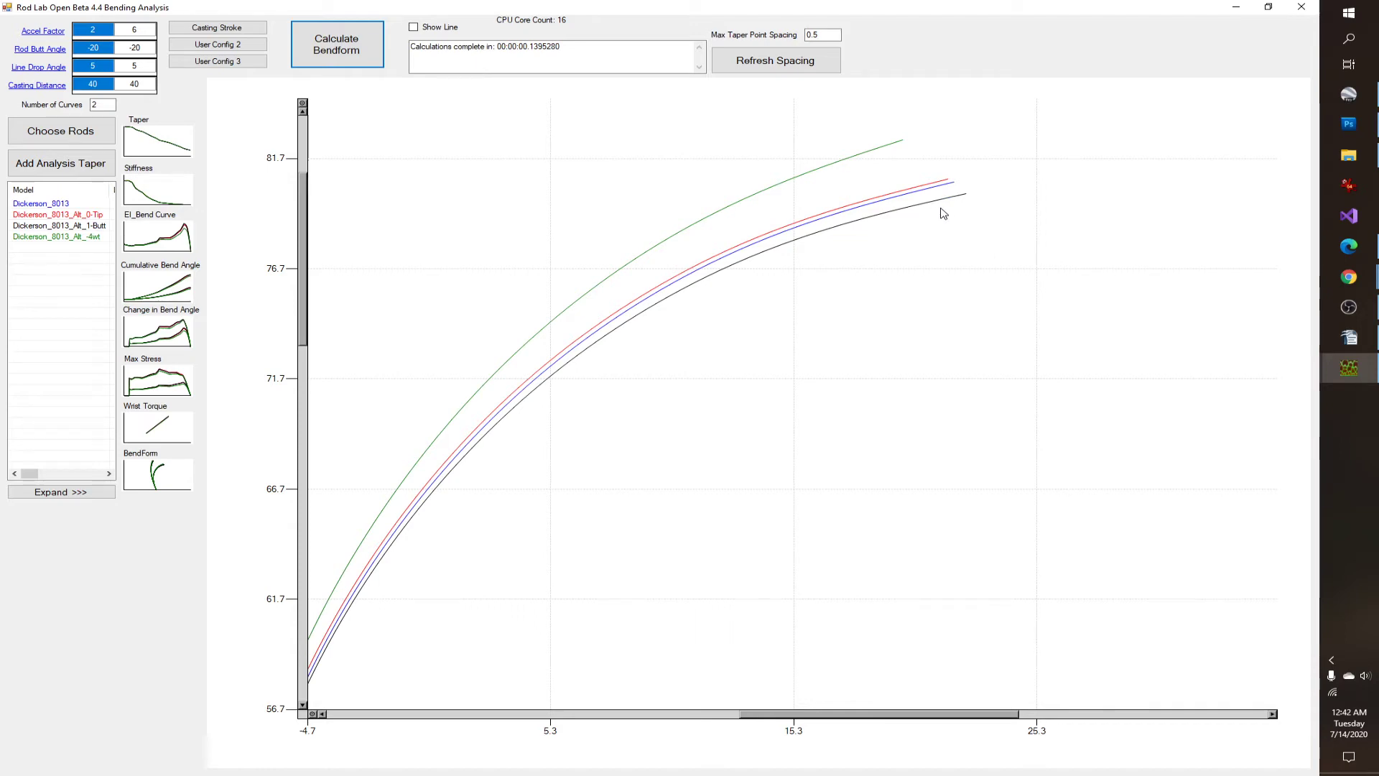
scroll(881, 287, down, 3)
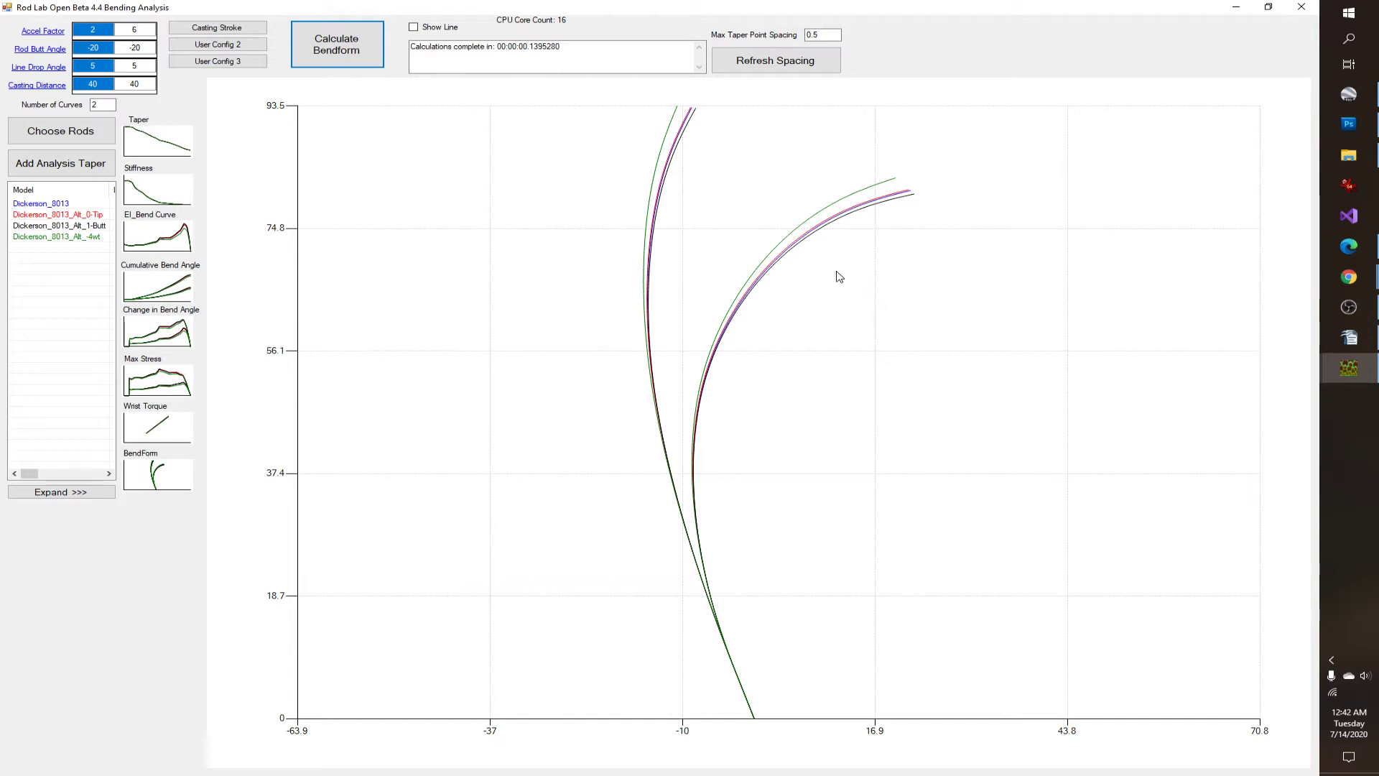
click(1301, 9)
Step: Return to Taper Translation, re-copy the source rod's settings into the new rod, and recalculate it
click(1349, 368)
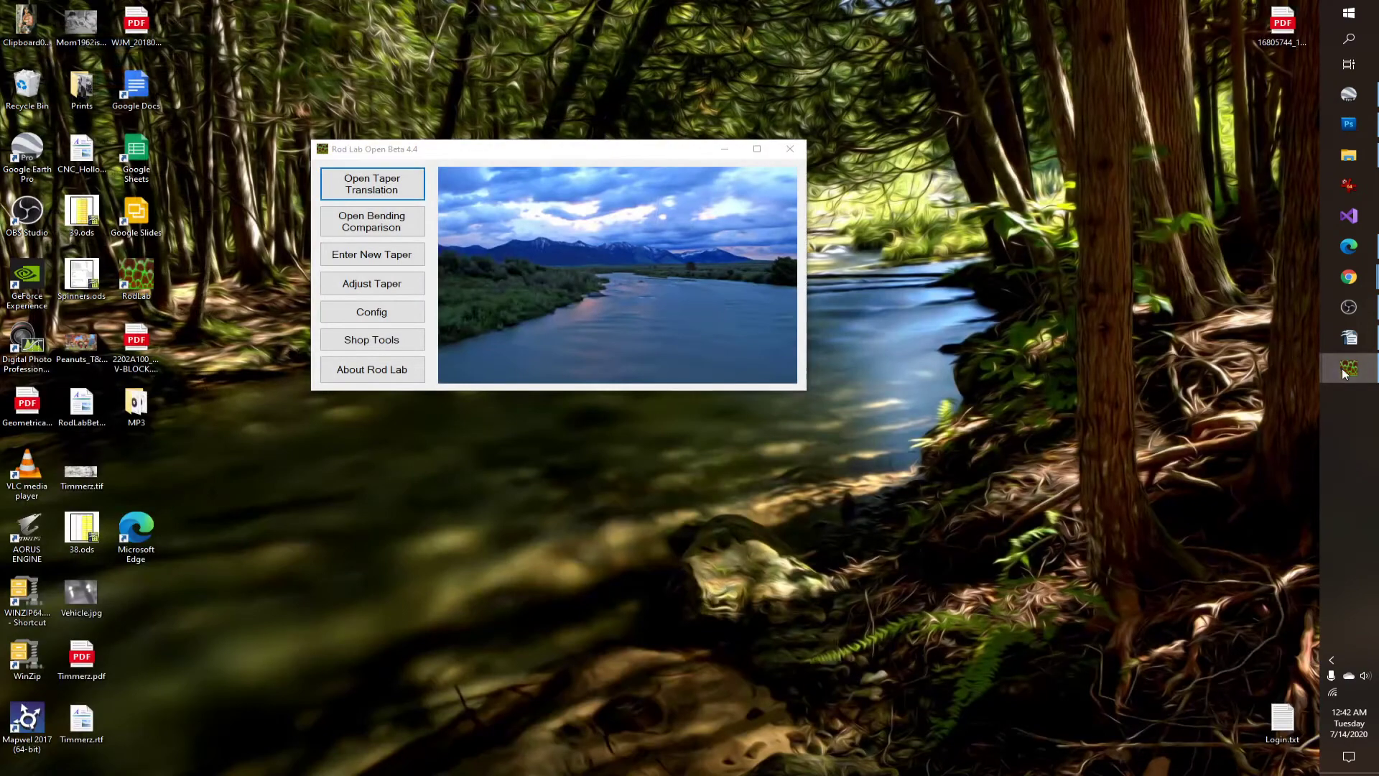
click(1244, 411)
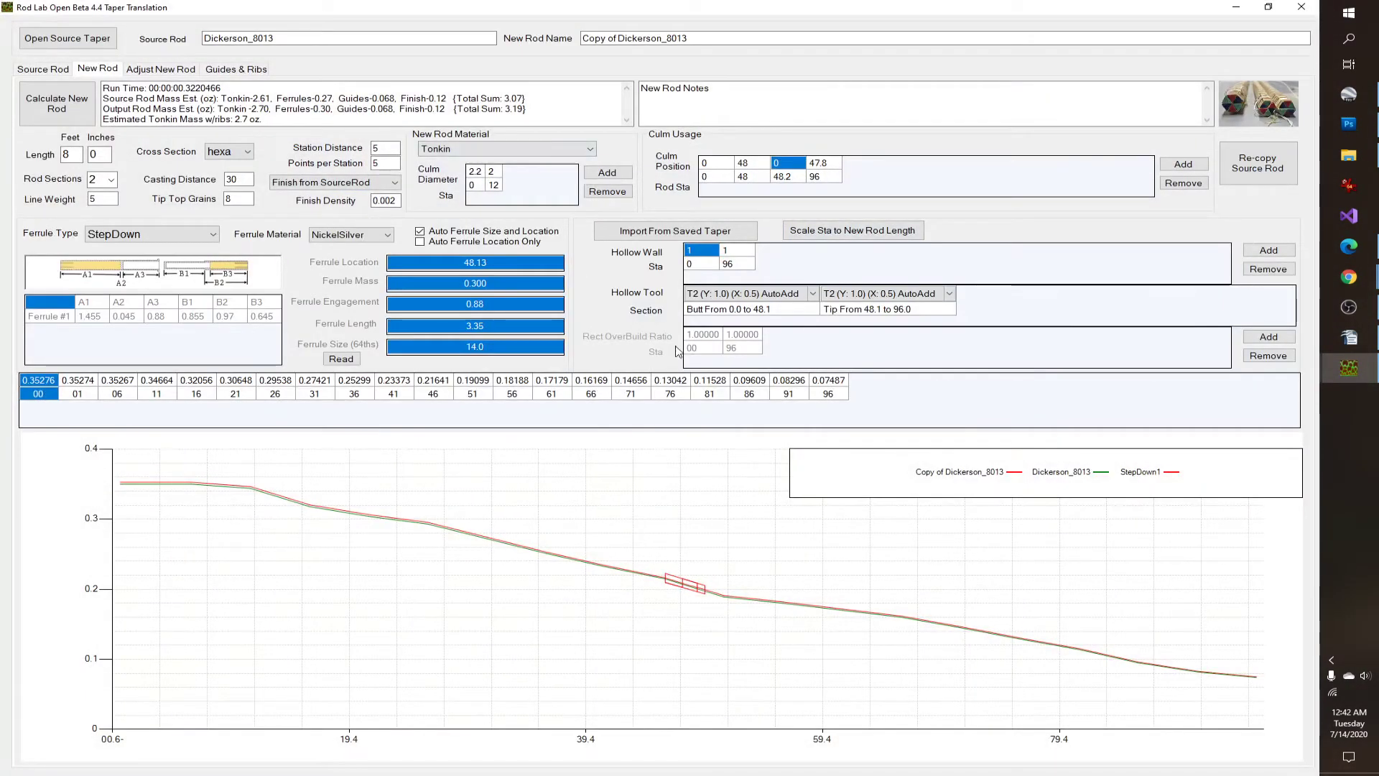
click(1272, 167)
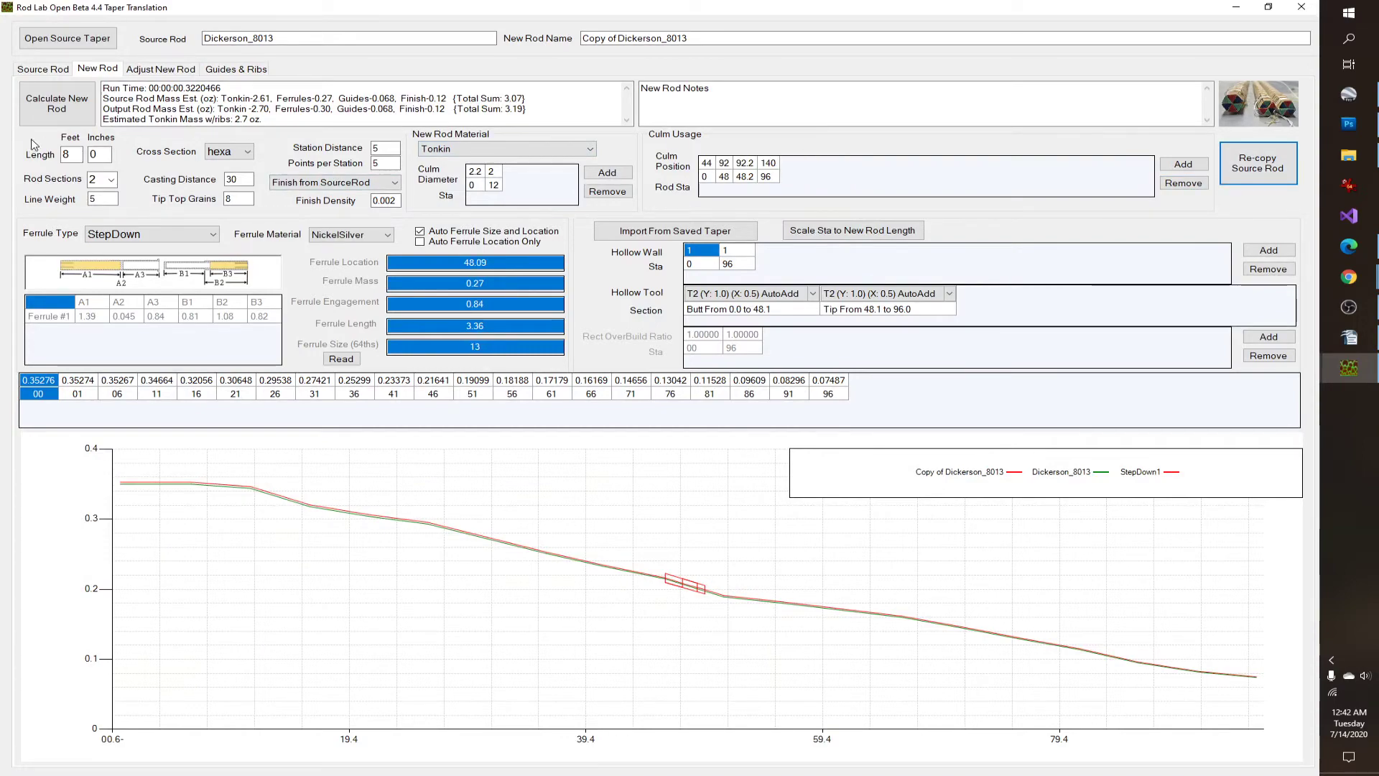
click(58, 108)
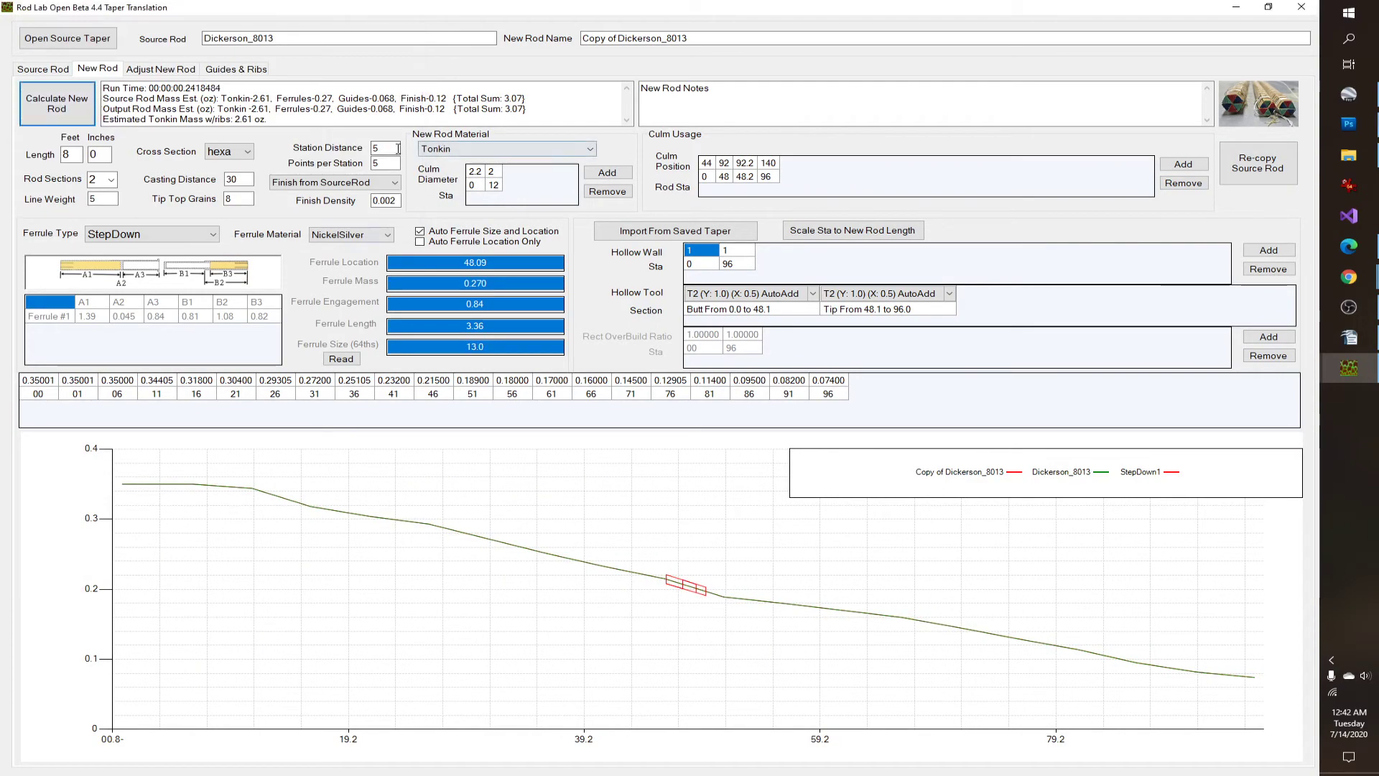
Step: Set the new rod's station distance to 3 and recalculate the taper
double_click(374, 148)
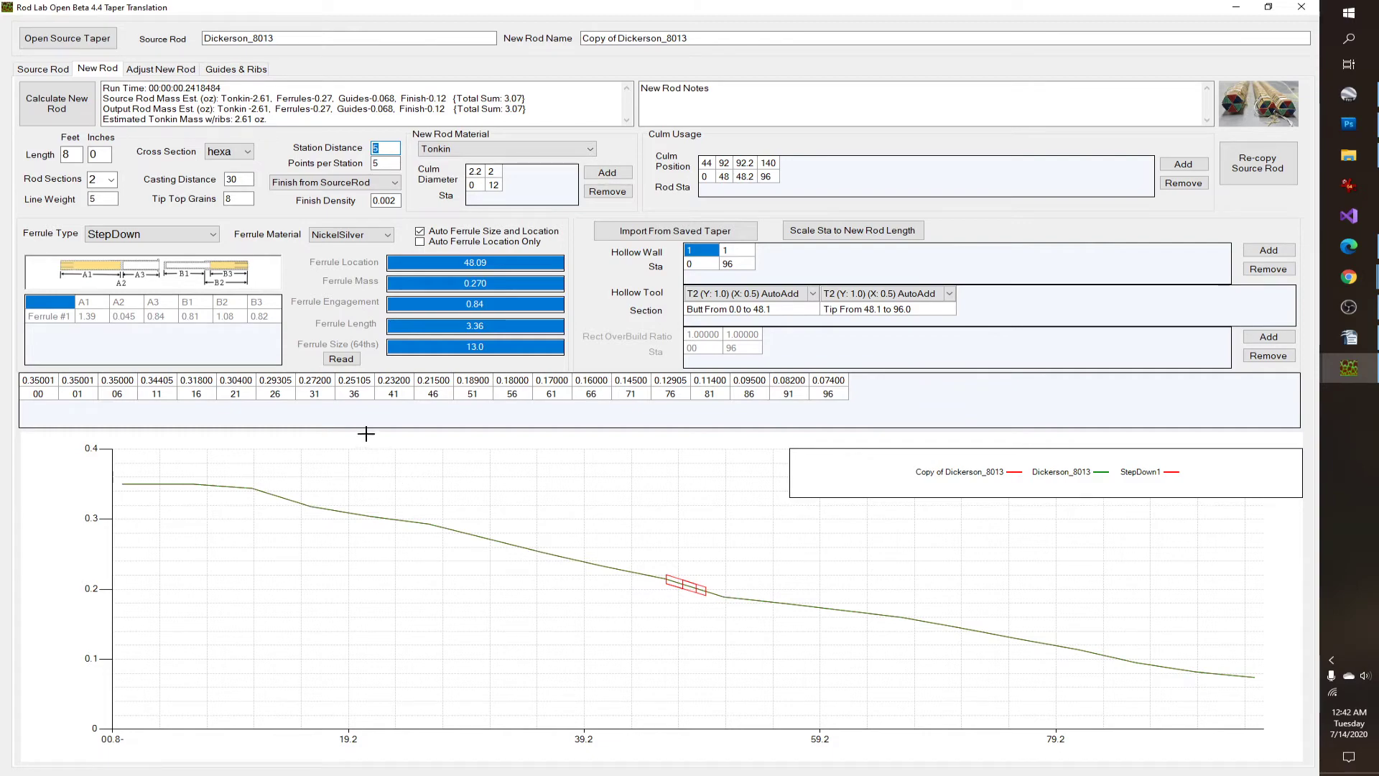
text(3)
click(53, 105)
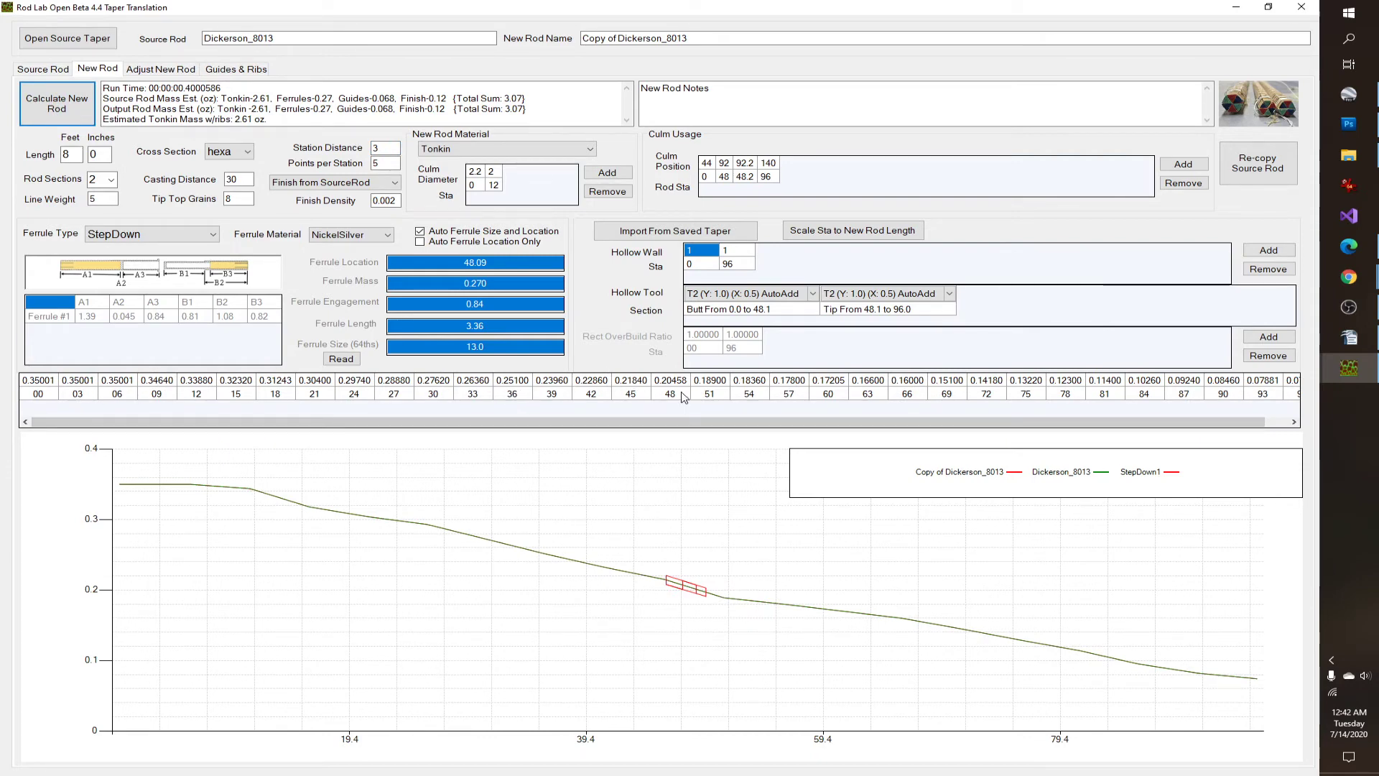
Step: Restore the new rod's station distance to 5, recalculate it, and select the points per station value
double_click(376, 149)
text(5)
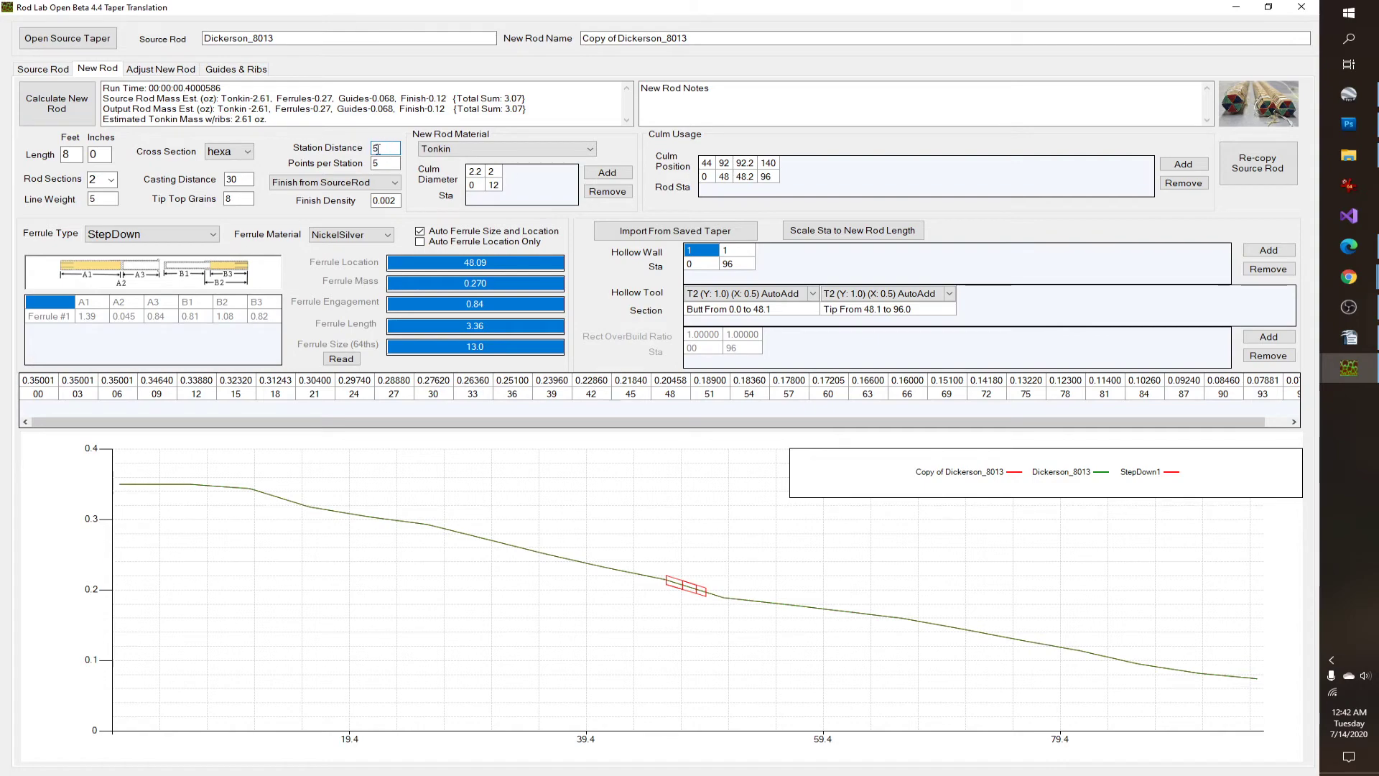
click(57, 105)
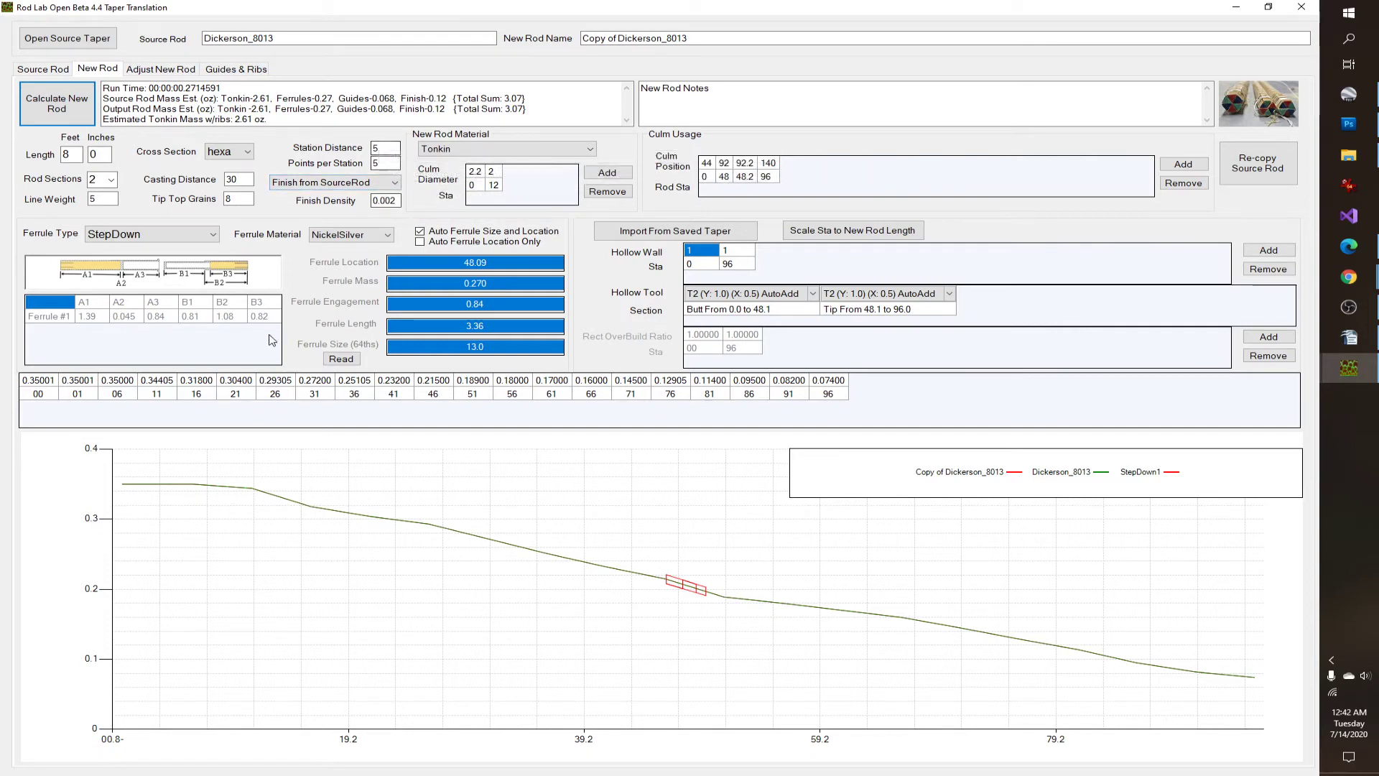
click(386, 163)
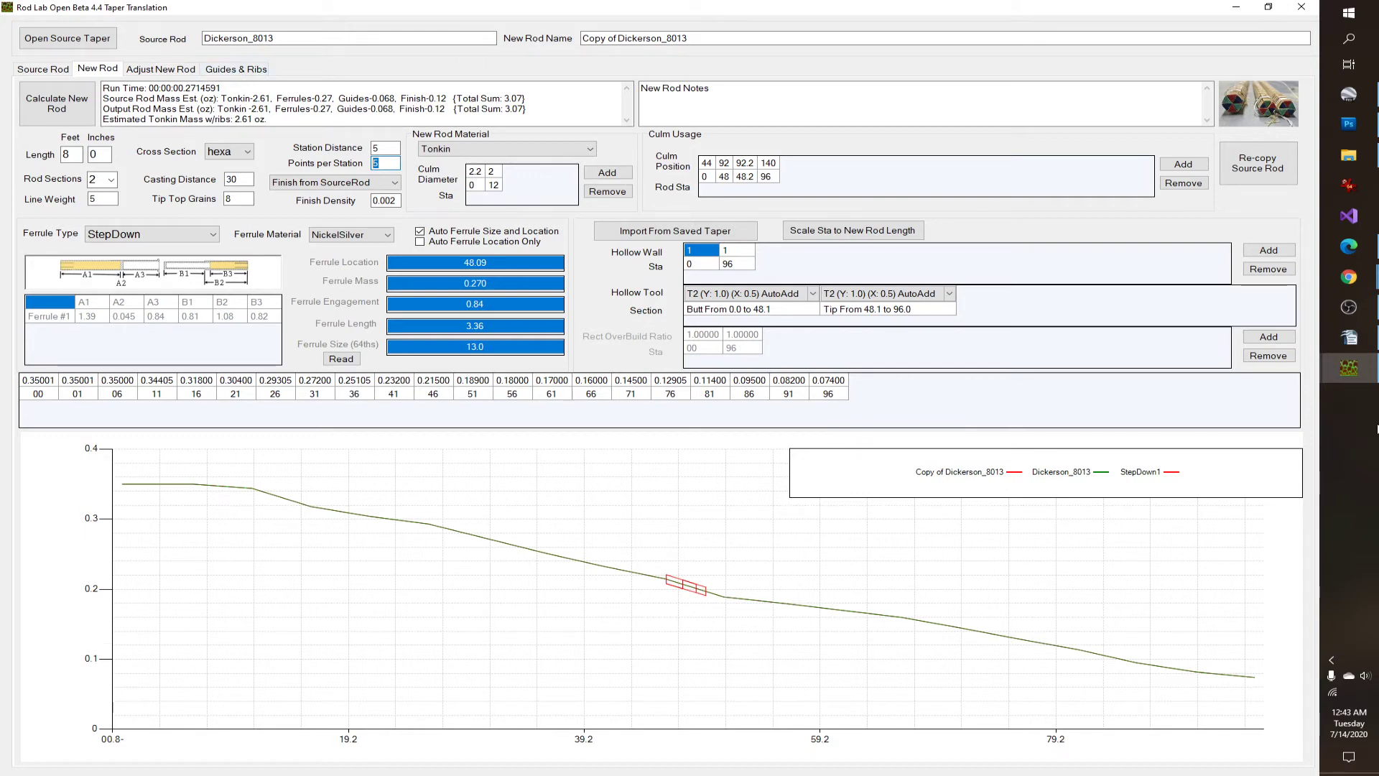
Step: Open the report configuration, turn off automatic opening of reports, and set the report application to Browser
mouse_move(1350, 370)
click(1248, 319)
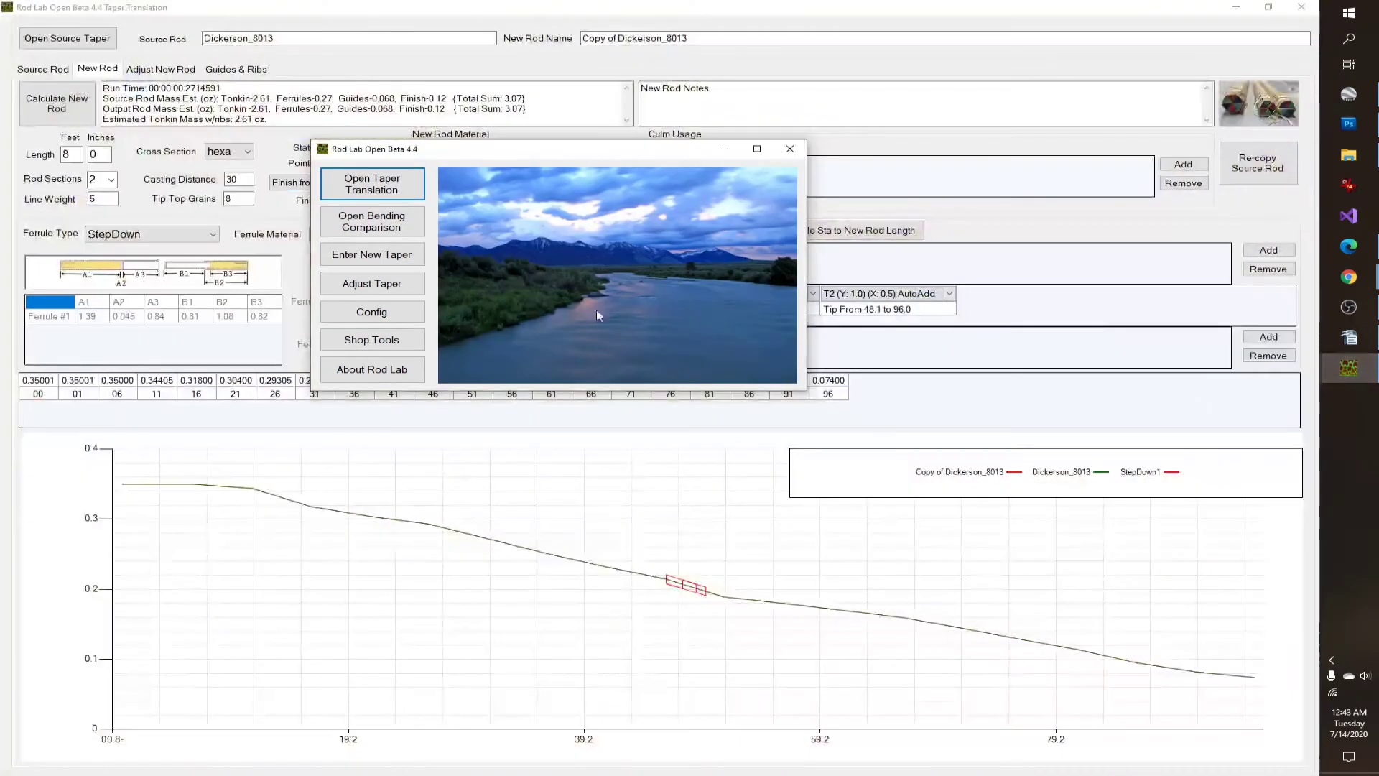
click(371, 312)
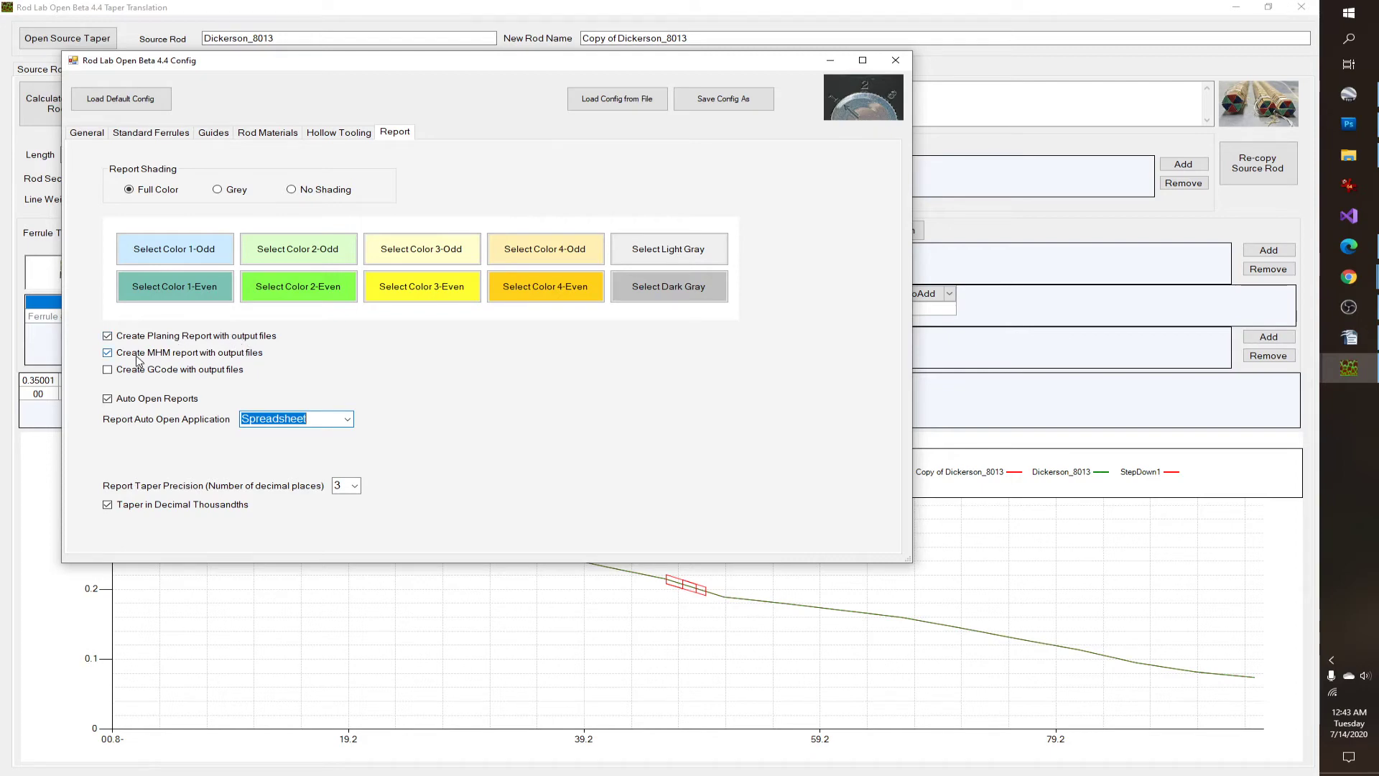
click(108, 398)
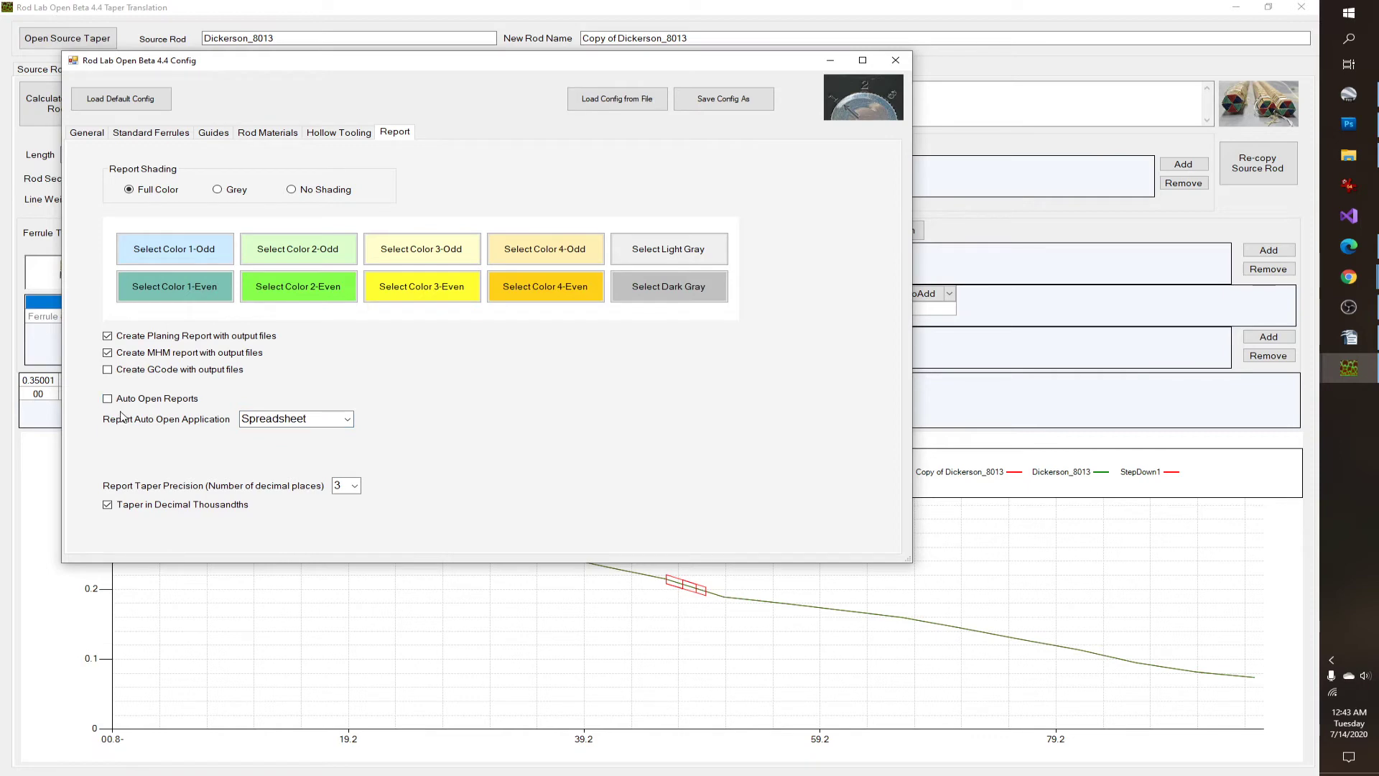
click(348, 420)
click(313, 437)
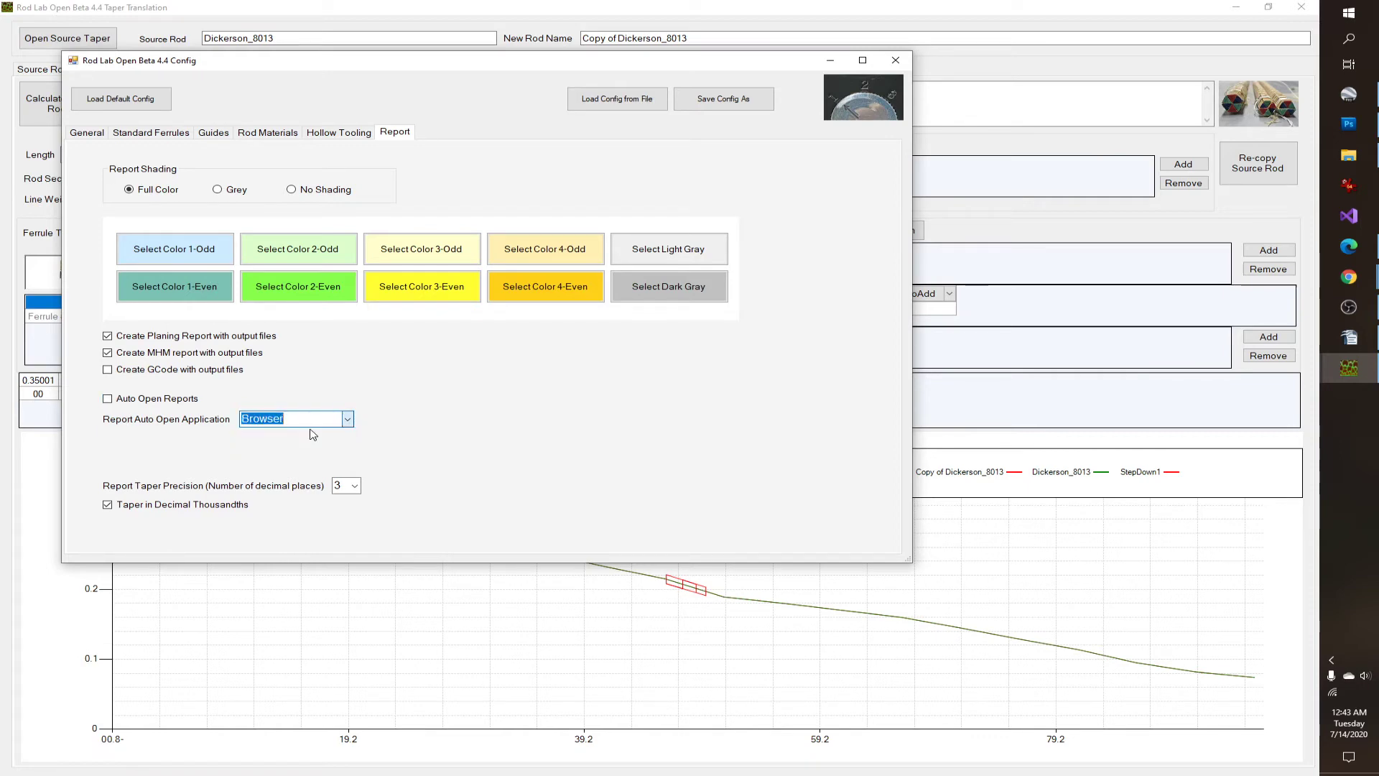
Step: Turn off tapers in decimal thousandths, set the report taper precision to 4 decimal places, and close the configuration
click(107, 504)
click(354, 486)
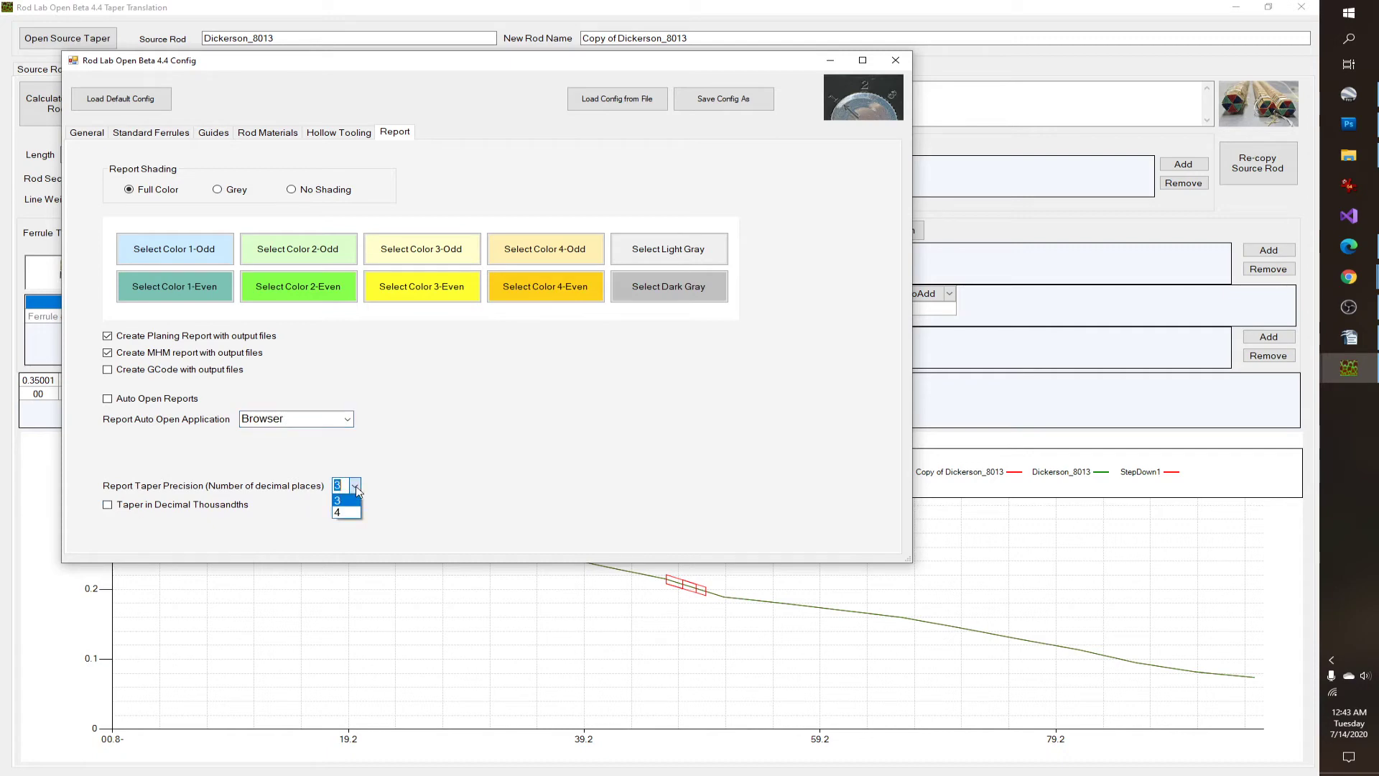
click(348, 512)
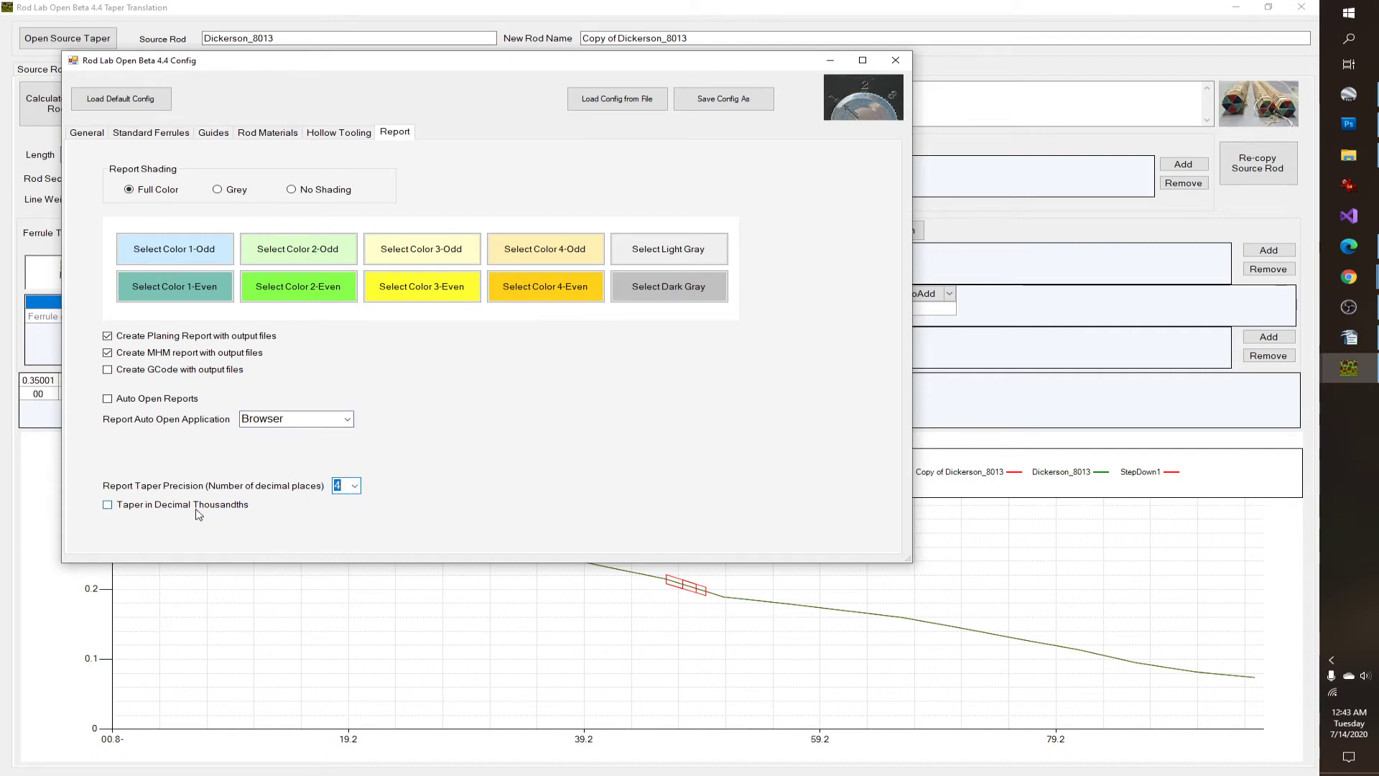
click(896, 63)
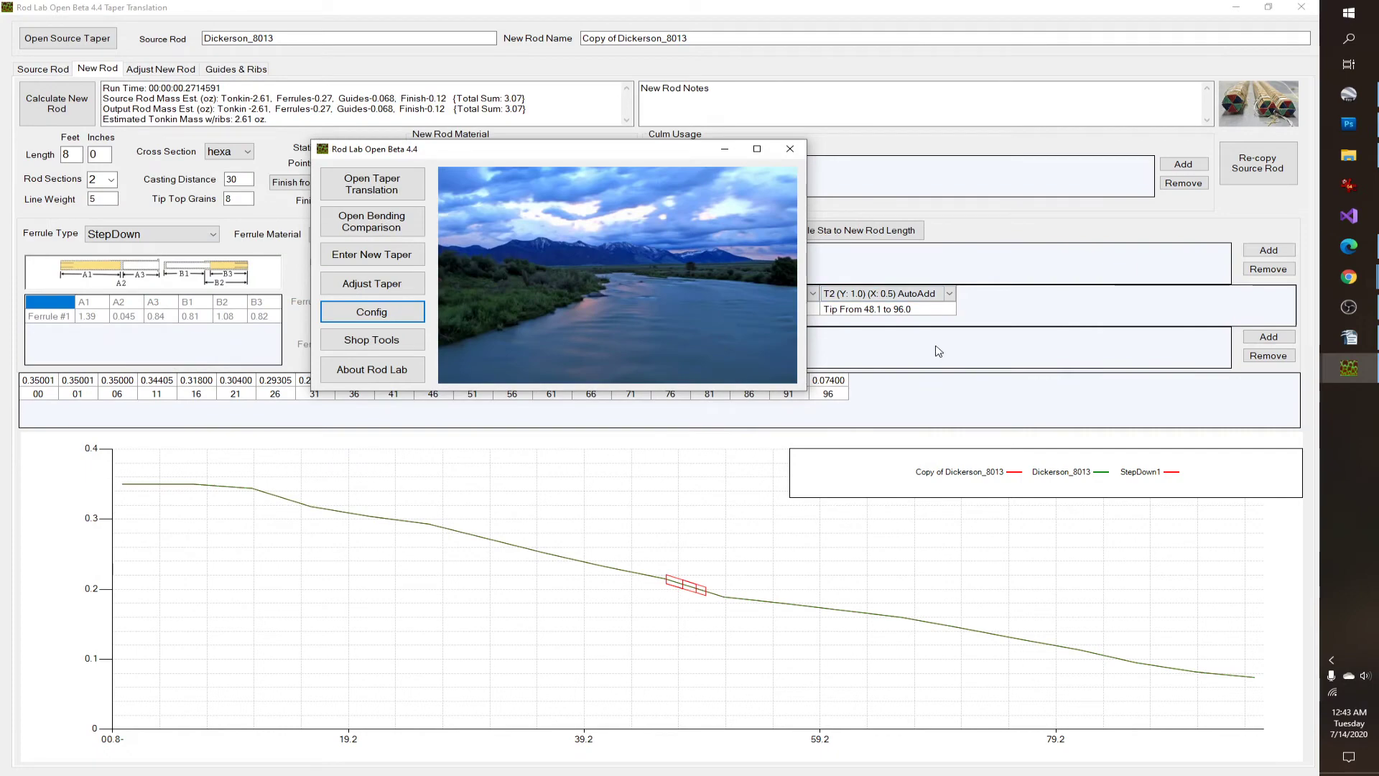
Step: Write the G-code and reports for the new rod from the guides and ribs page and dismiss the written-files notice
click(237, 69)
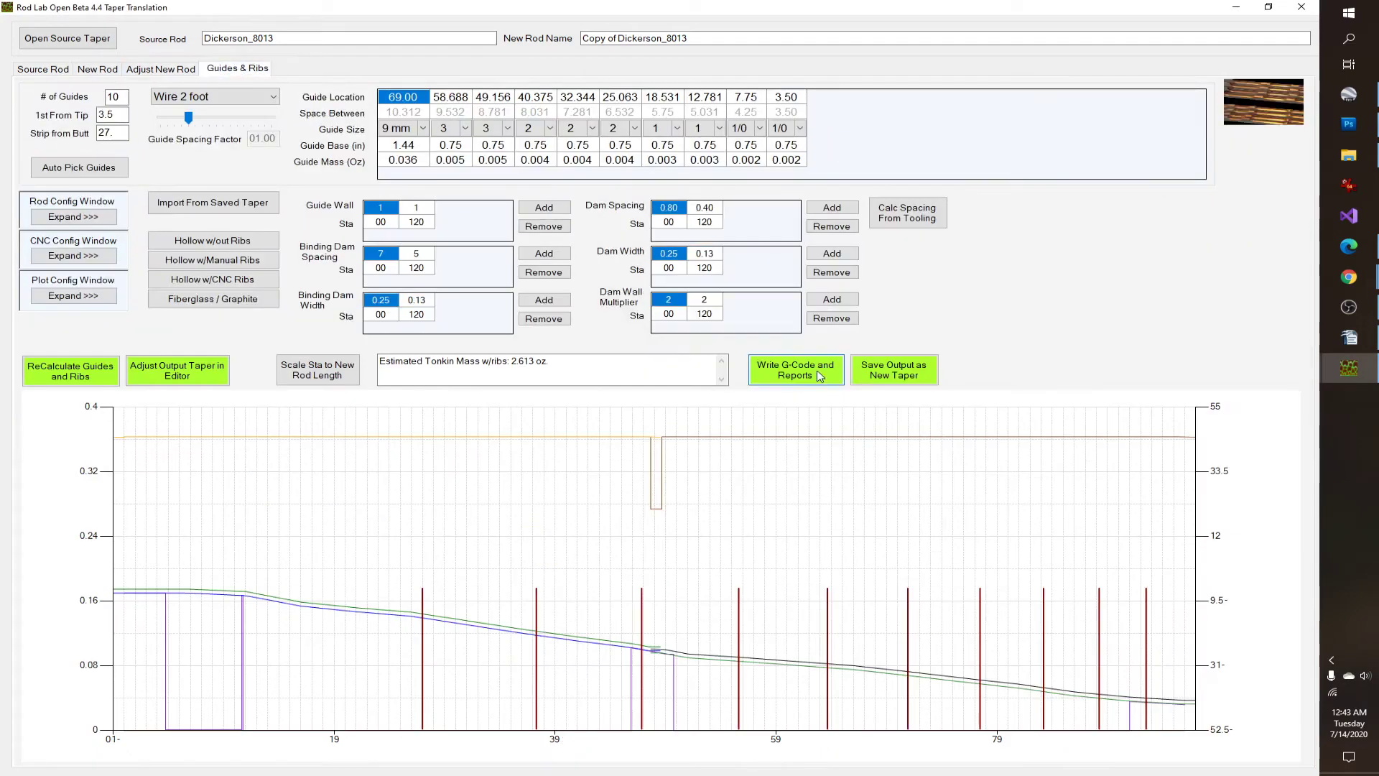
click(794, 371)
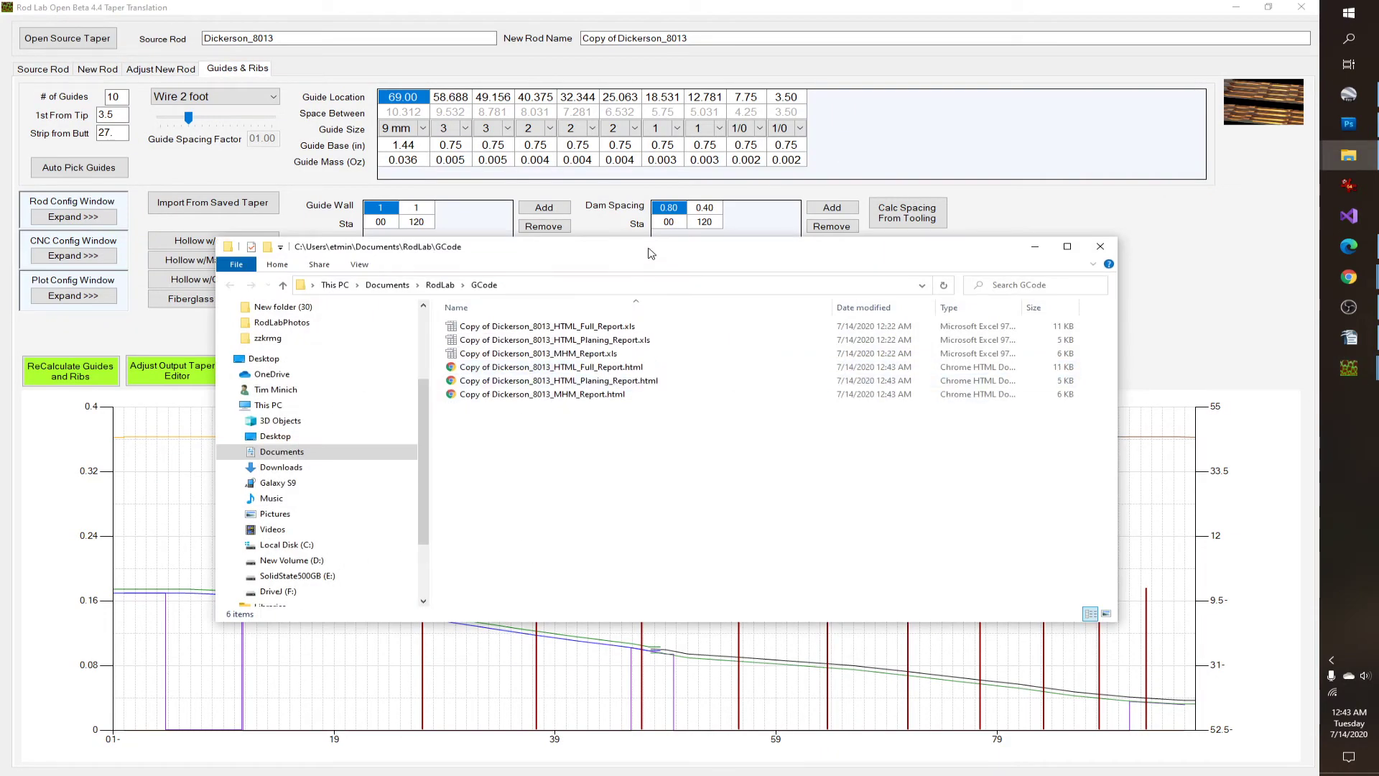
drag(650, 253, 703, 502)
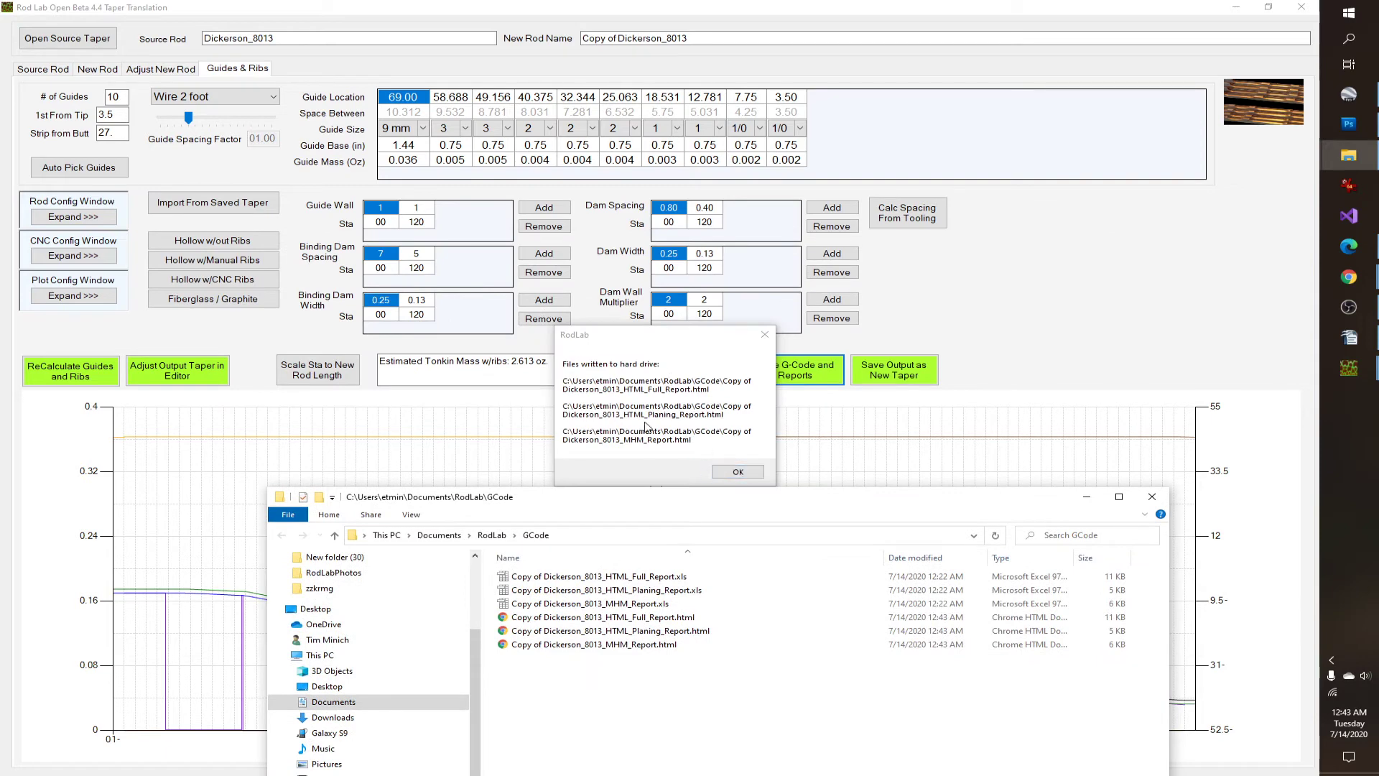
click(738, 471)
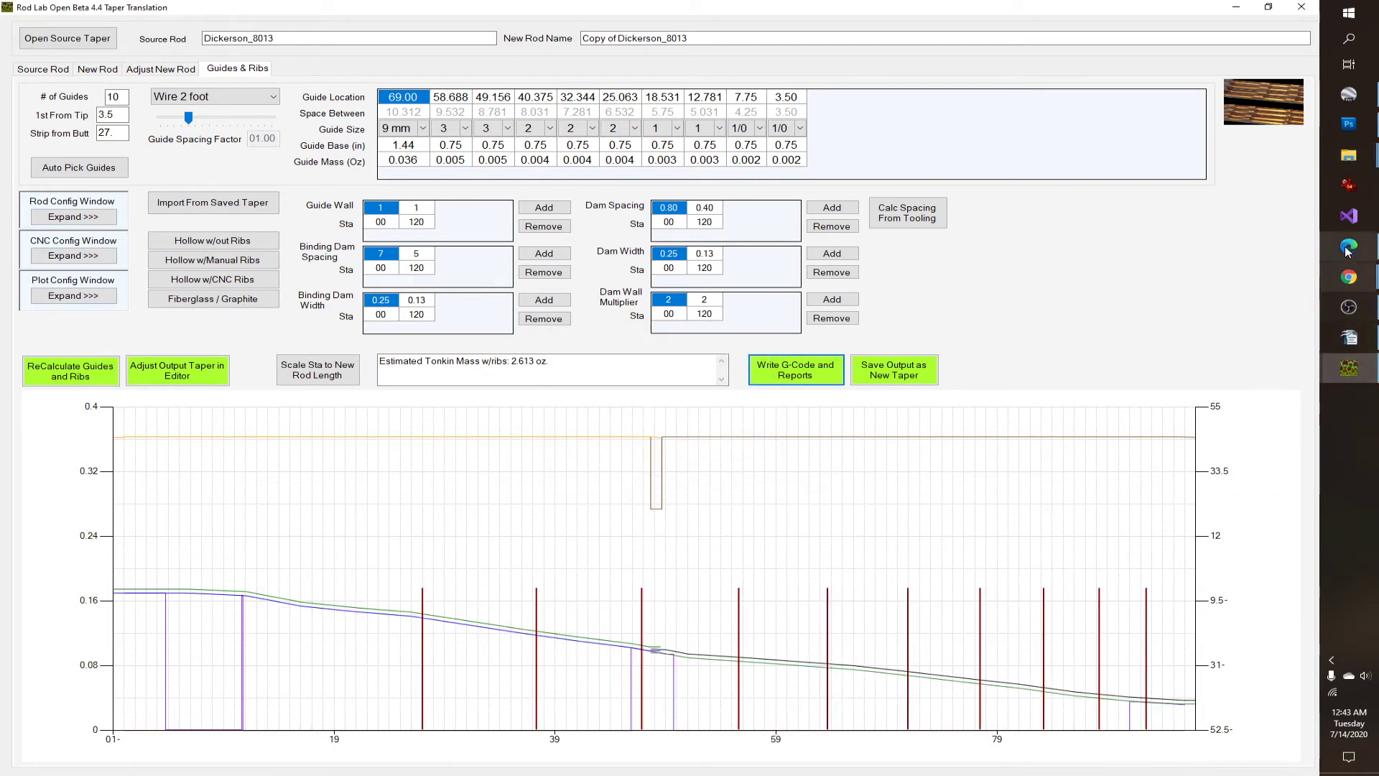
Step: Open the HTML planing report from the GCode folder, examine the first Rod Dim values, and close the browser
mouse_move(1356, 166)
click(1245, 237)
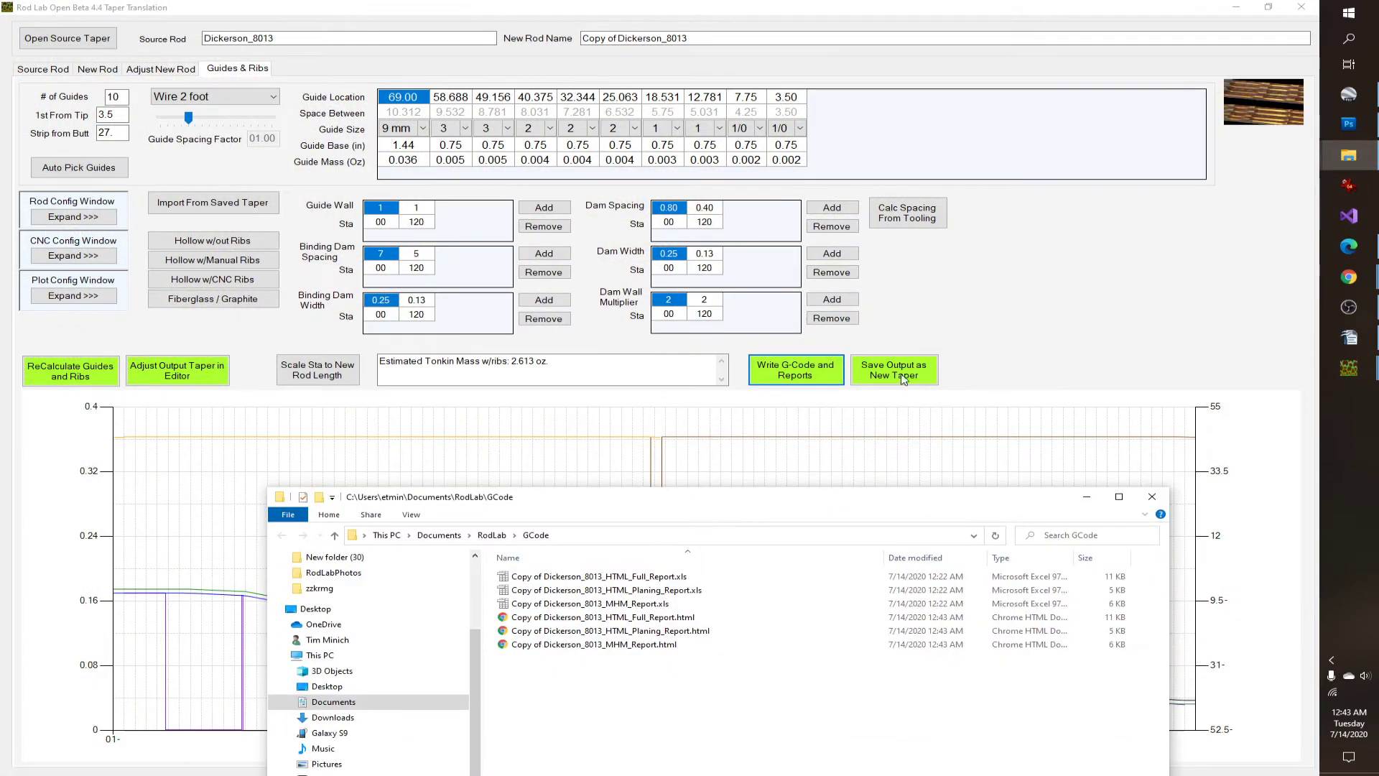
drag(801, 510, 753, 231)
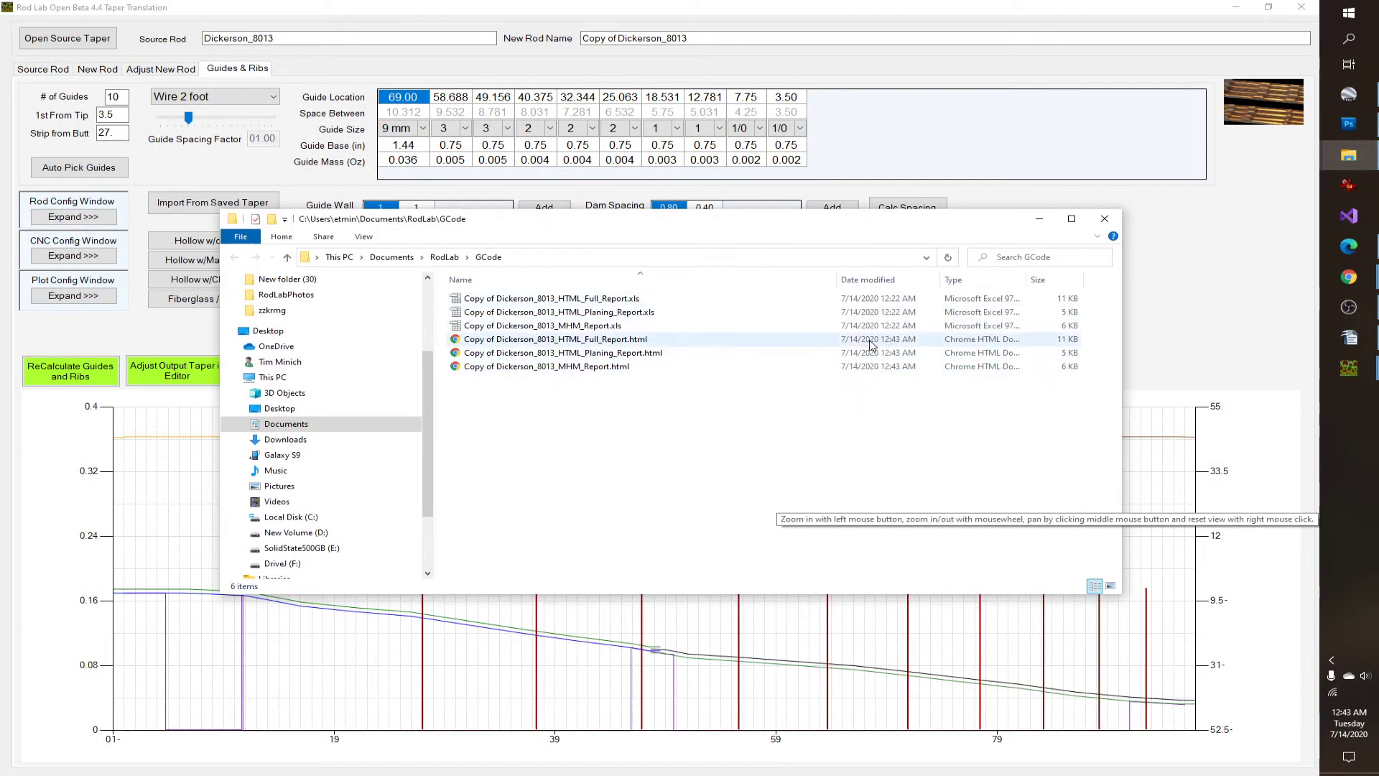
double_click(593, 356)
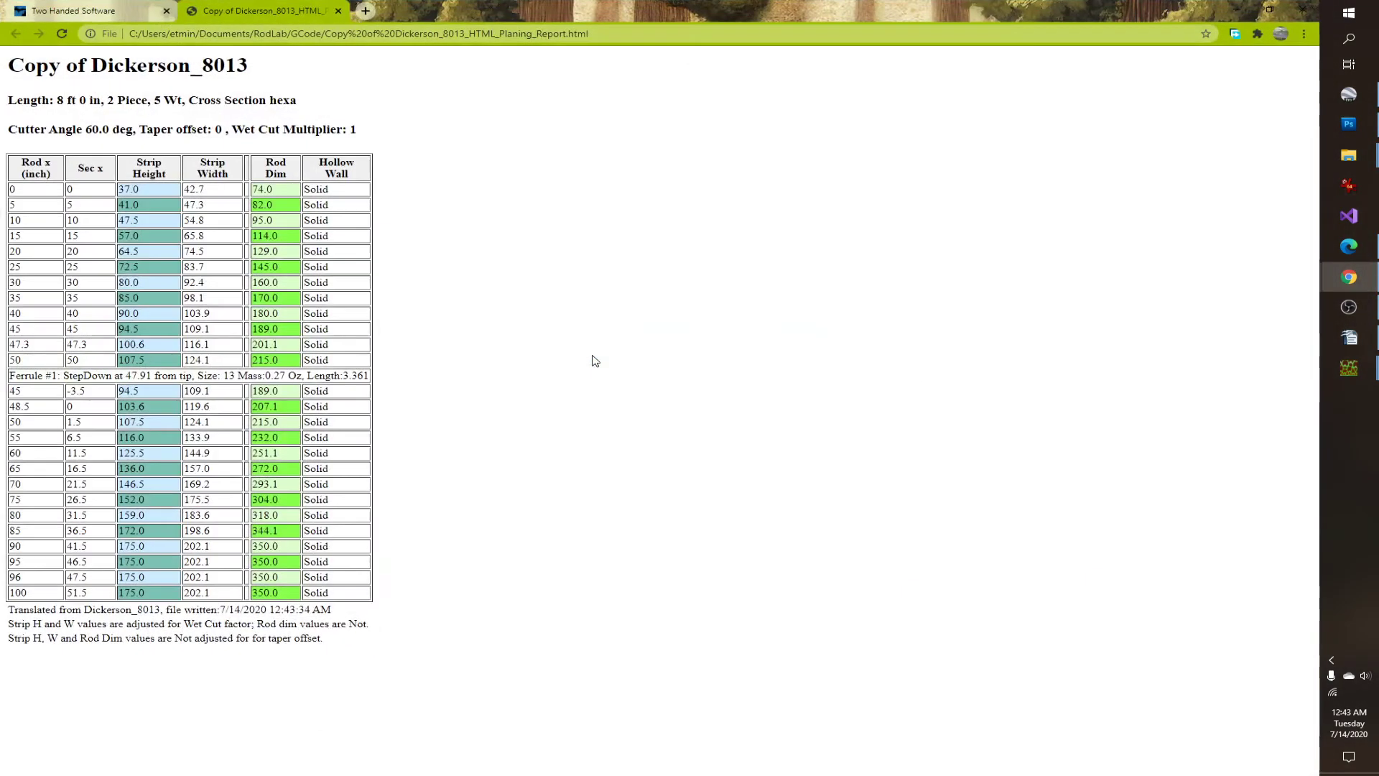
drag(259, 189, 251, 190)
click(273, 195)
click(275, 192)
click(1302, 10)
Step: Delete all the report files in the GCode folder and return to the taper translation window
drag(709, 420, 553, 274)
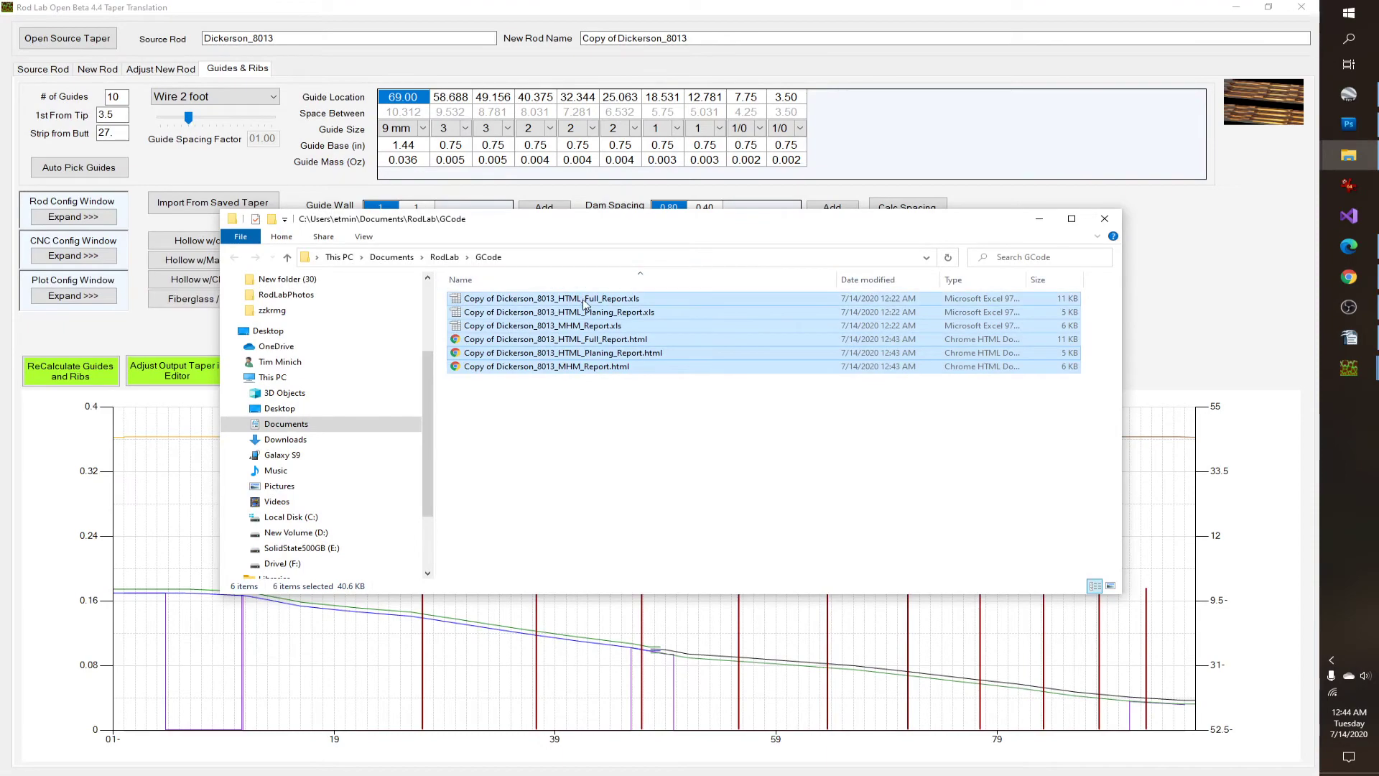
key(Delete)
click(1199, 249)
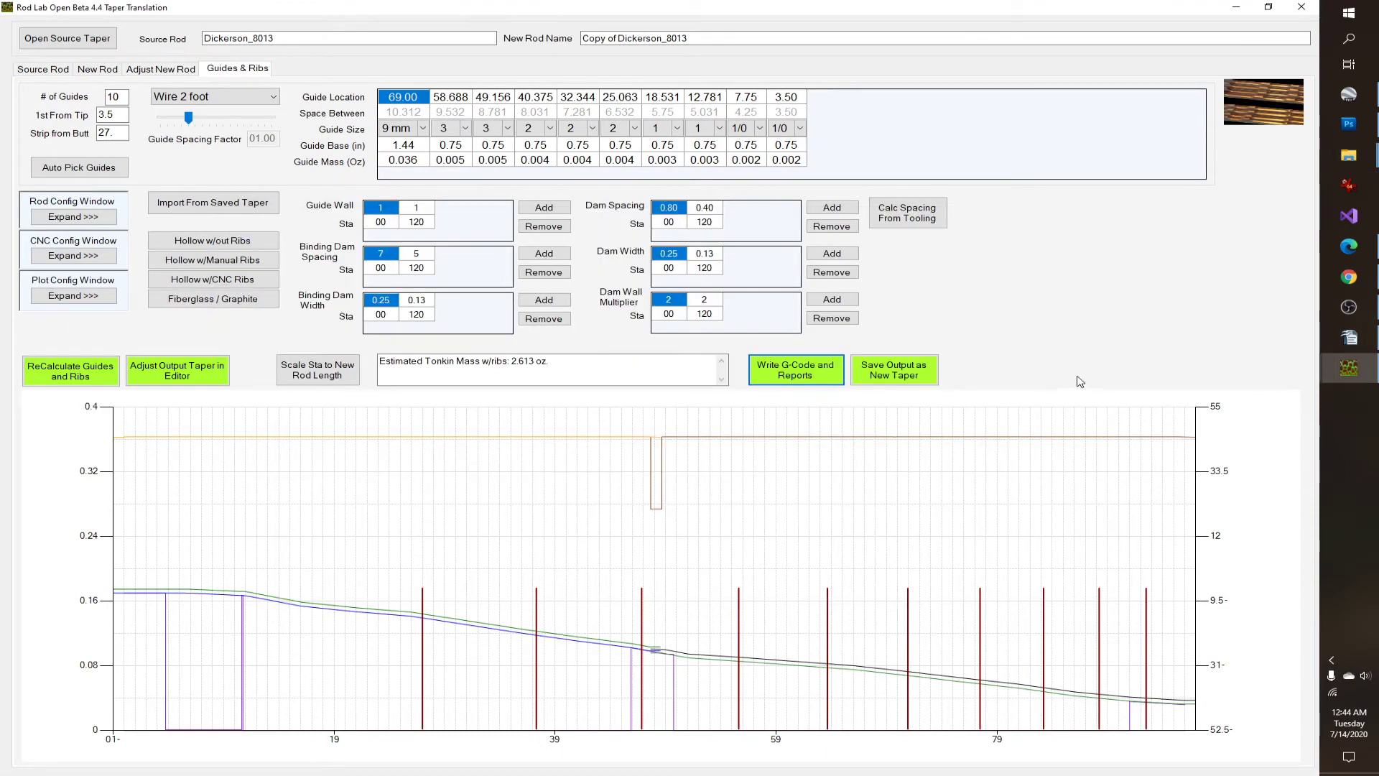
Step: Turn on Taper in Decimal Thousandths in the report configuration and write the rod's reports again
mouse_move(1349, 368)
click(1235, 319)
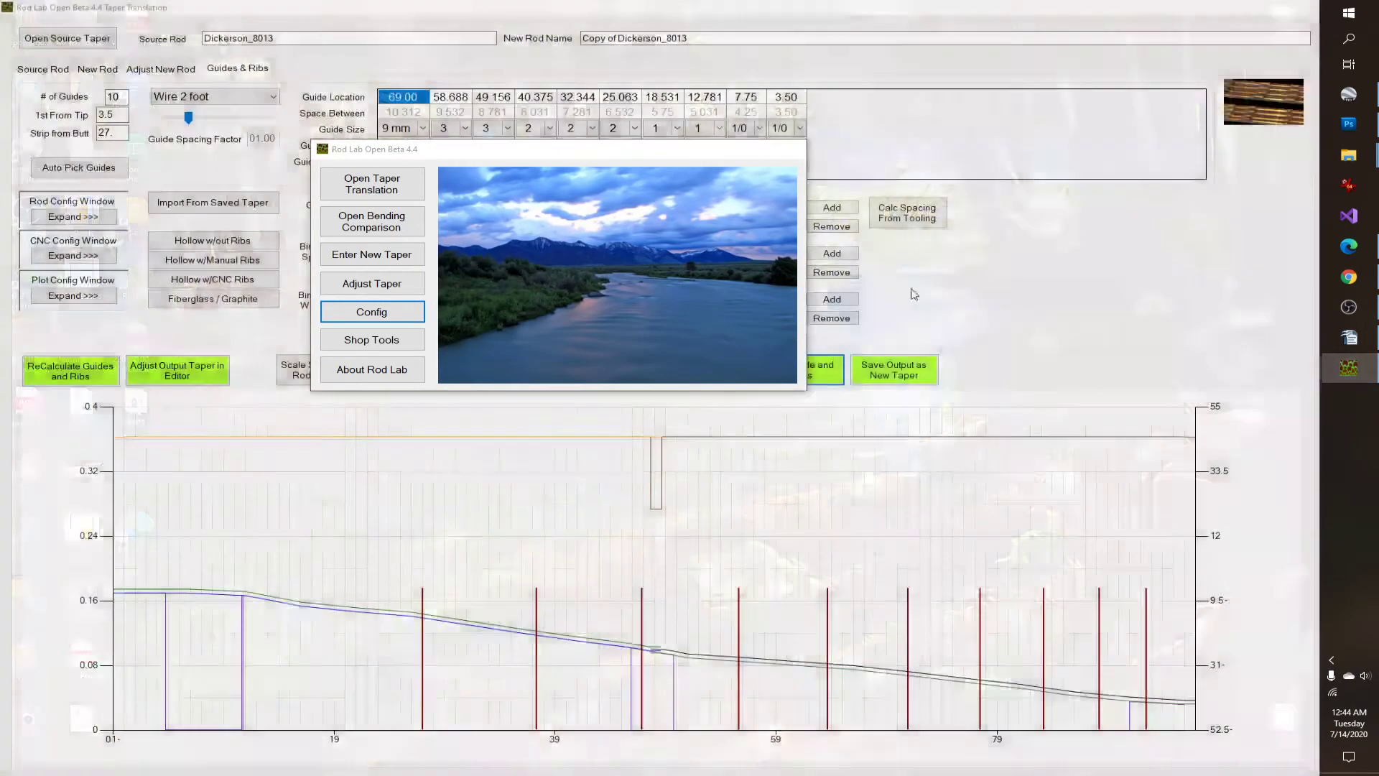
click(381, 316)
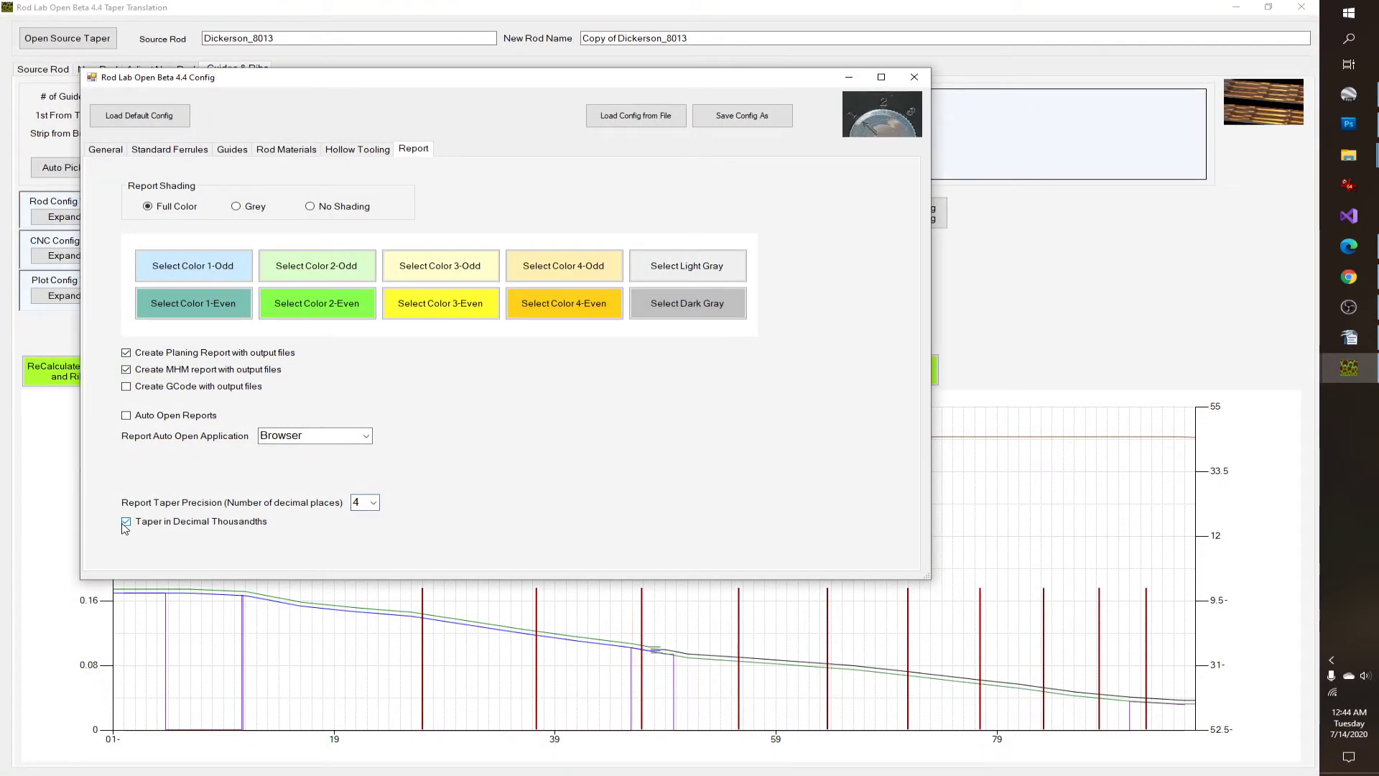
click(914, 77)
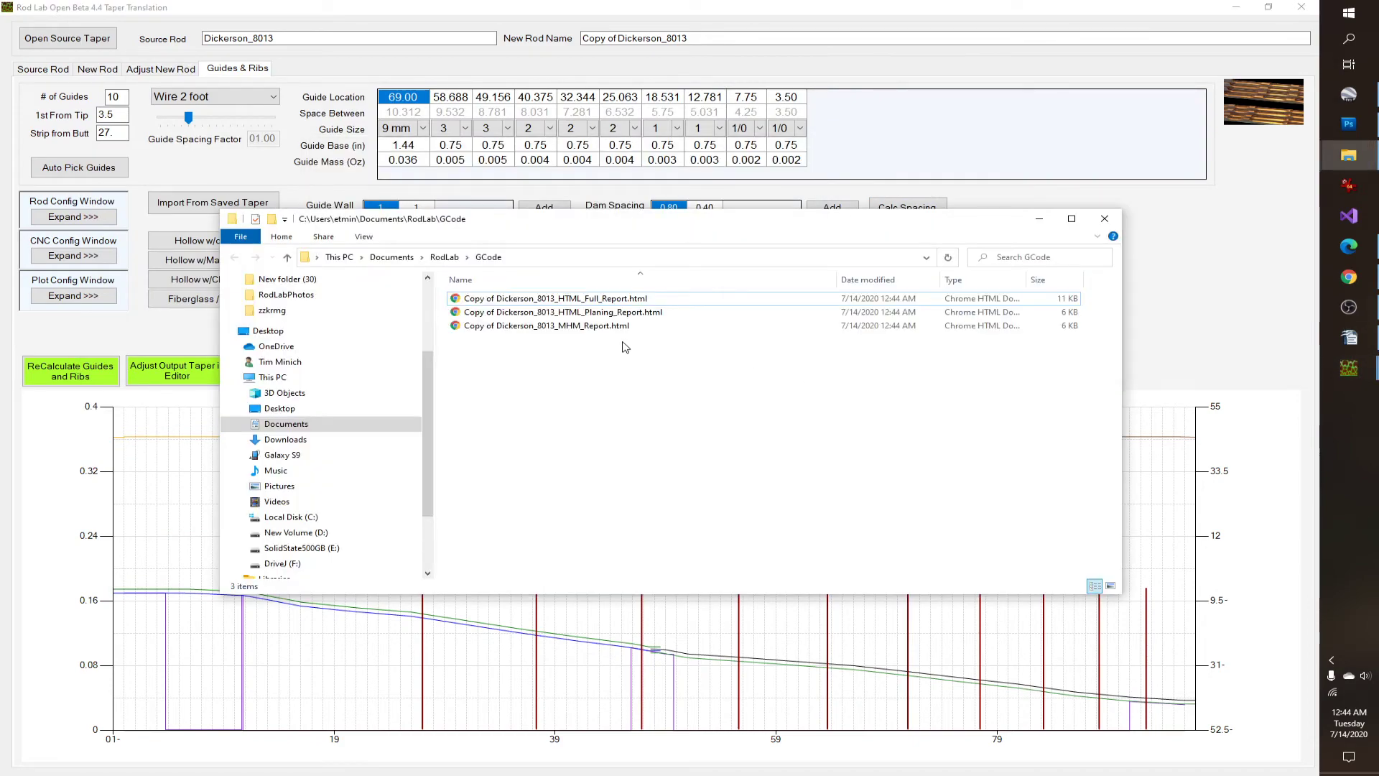
Step: Open the regenerated HTML planing report, check the format of its Rod Dim values, and close it
double_click(595, 313)
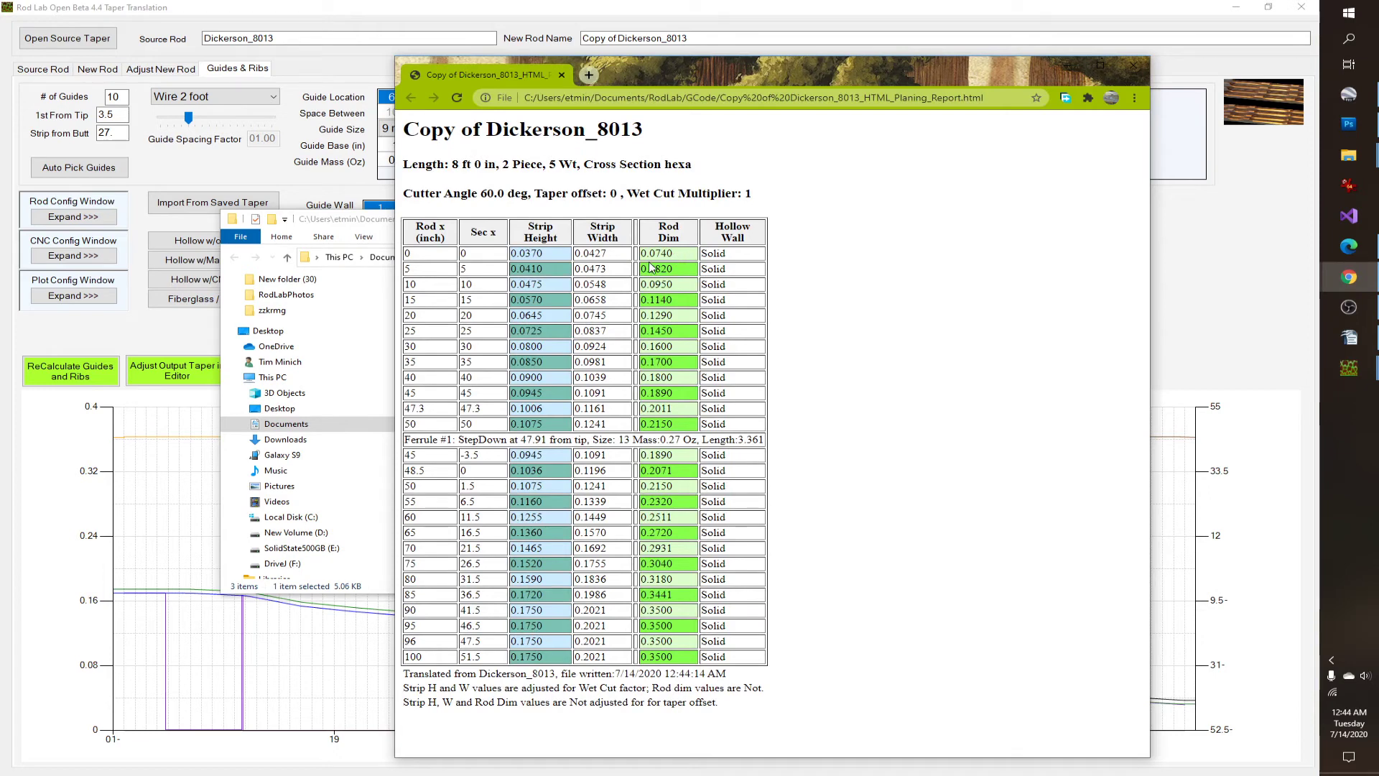
drag(678, 258, 637, 254)
click(672, 256)
click(1123, 70)
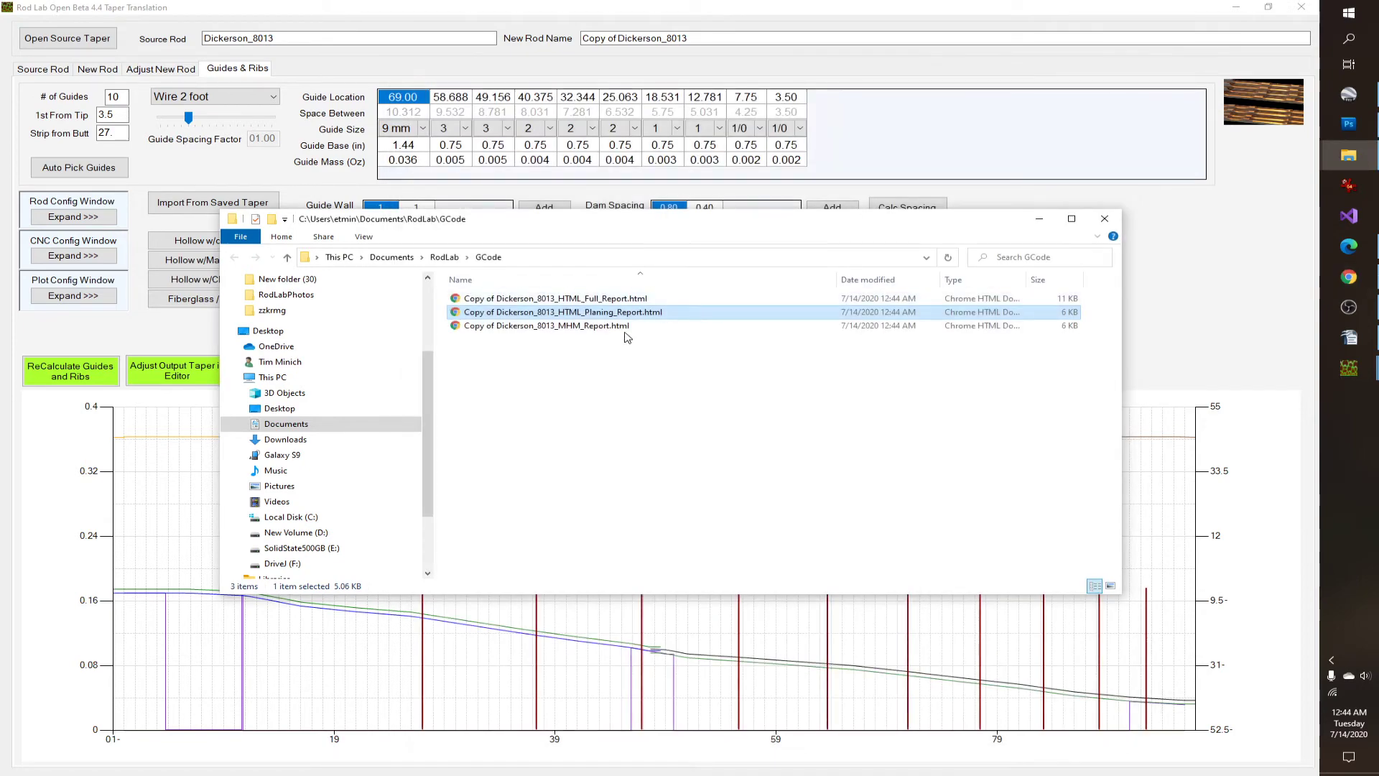
Step: Set the report taper precision to 3 decimal places in the configuration and rewrite the rod's reports
click(1349, 368)
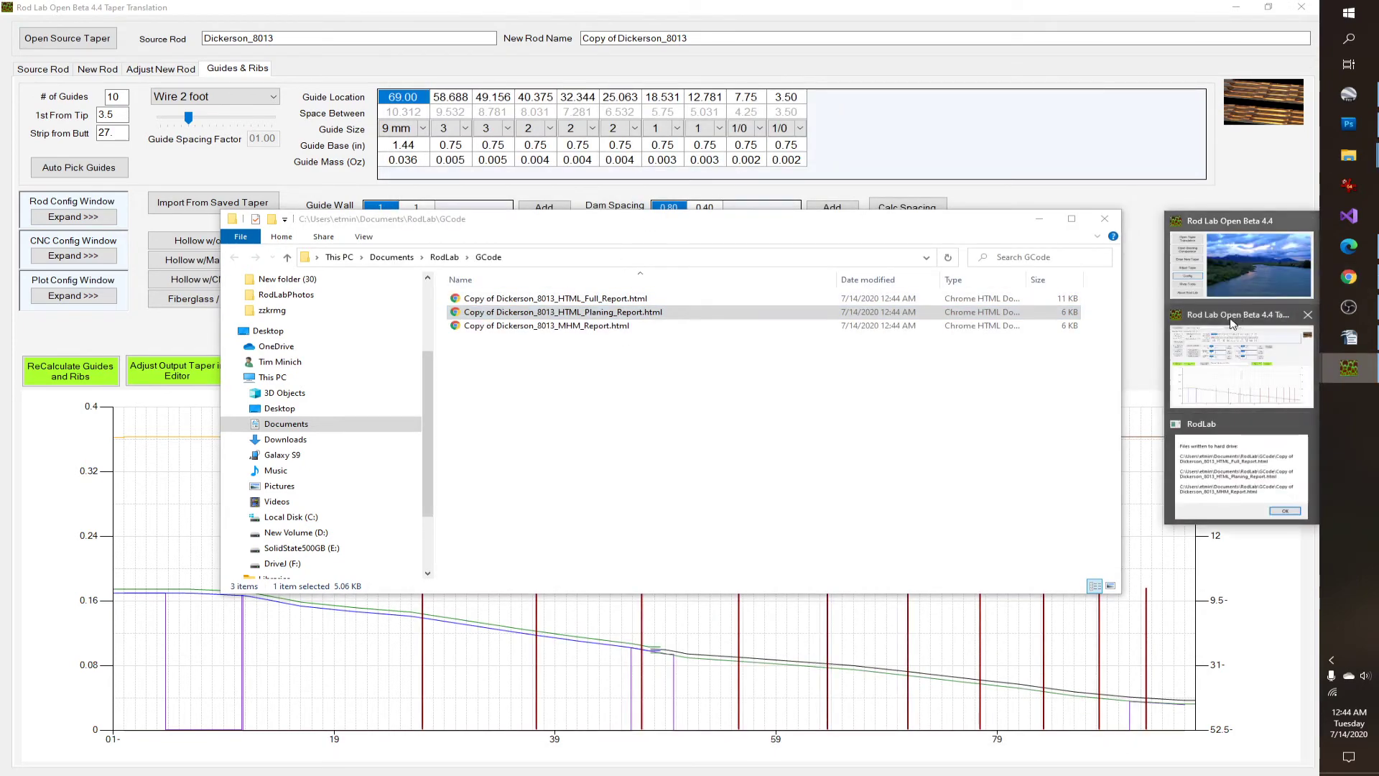
click(1307, 424)
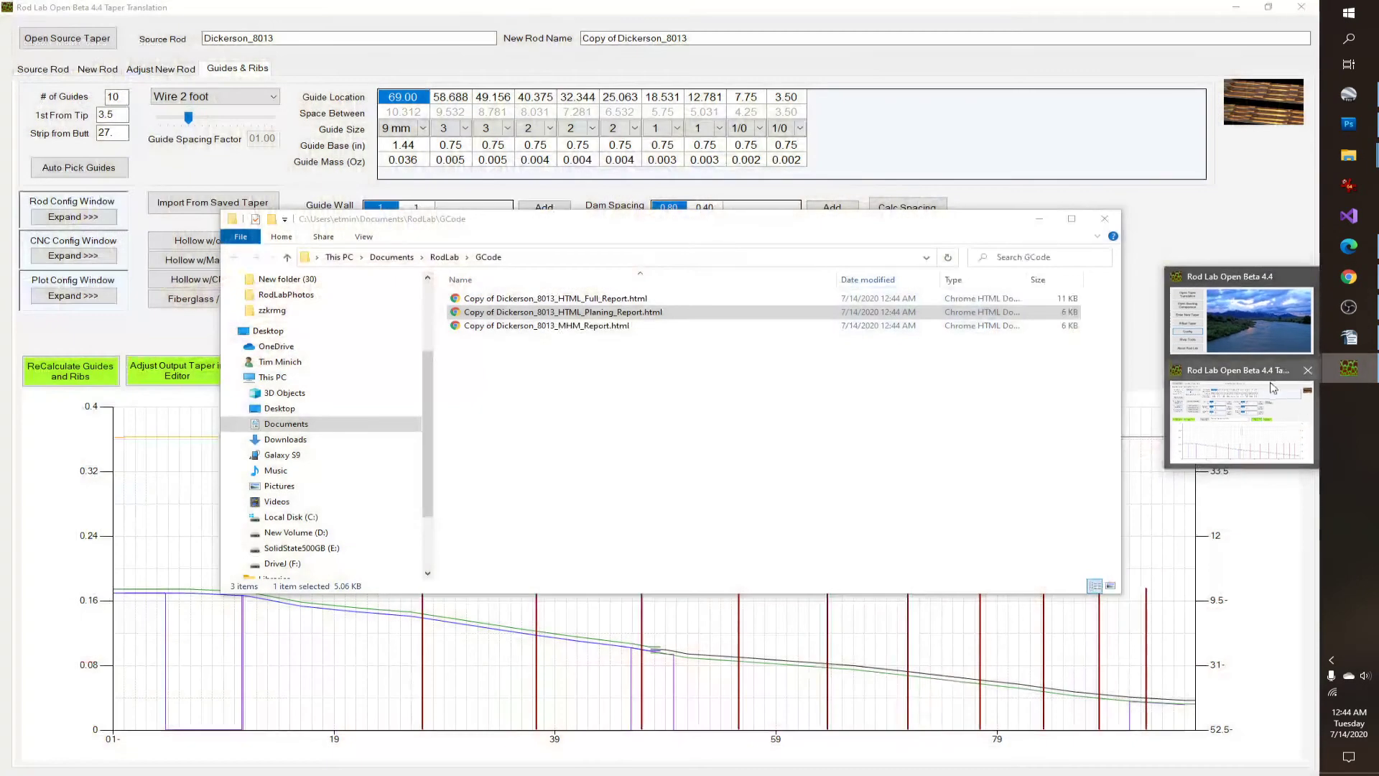
click(1241, 319)
click(381, 313)
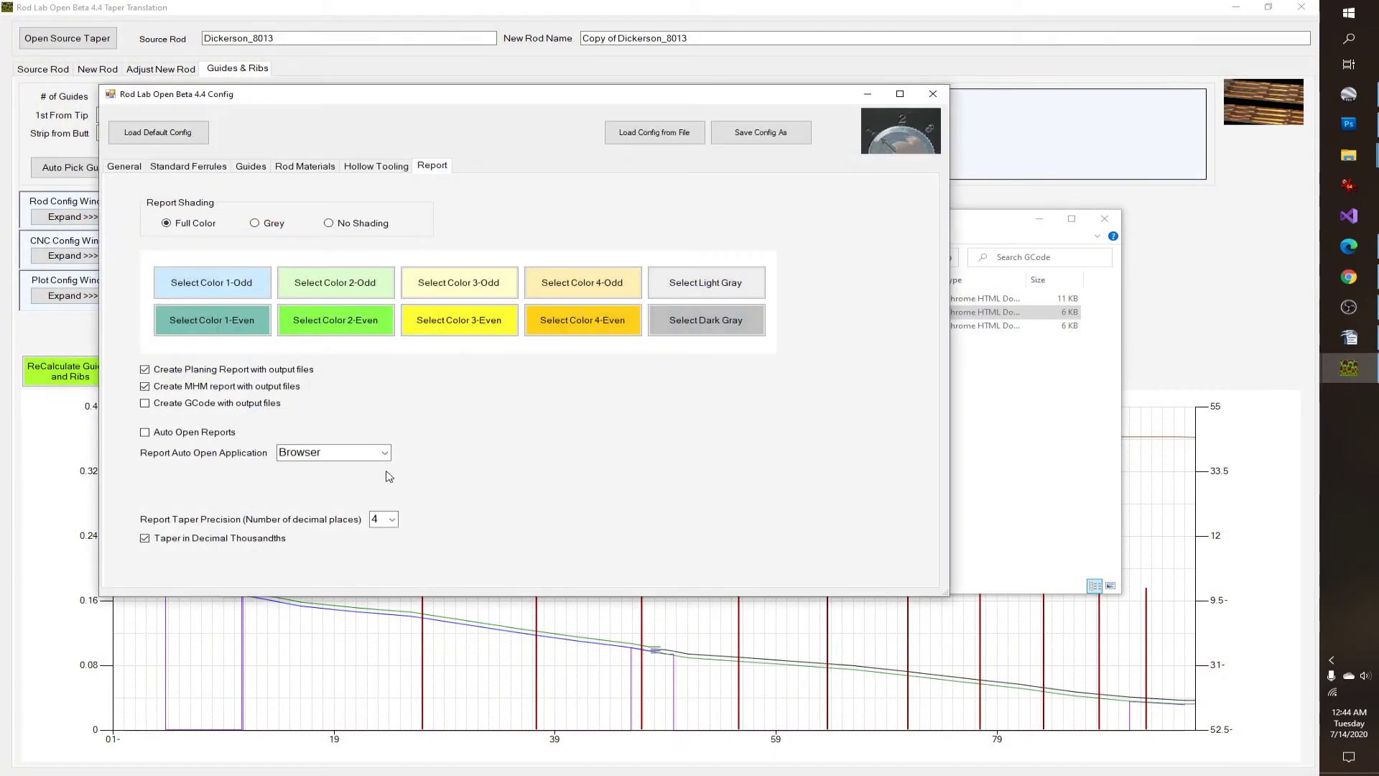
click(388, 518)
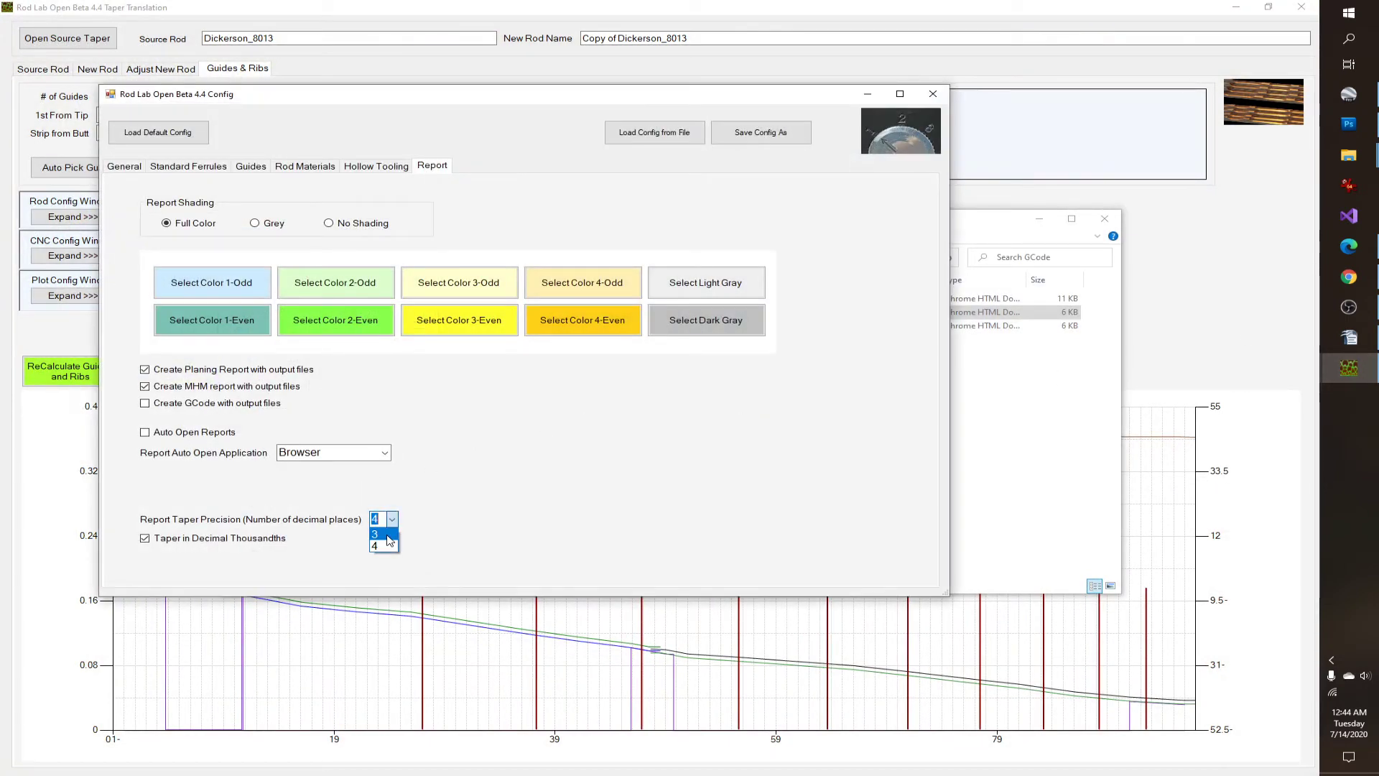
click(387, 535)
click(937, 102)
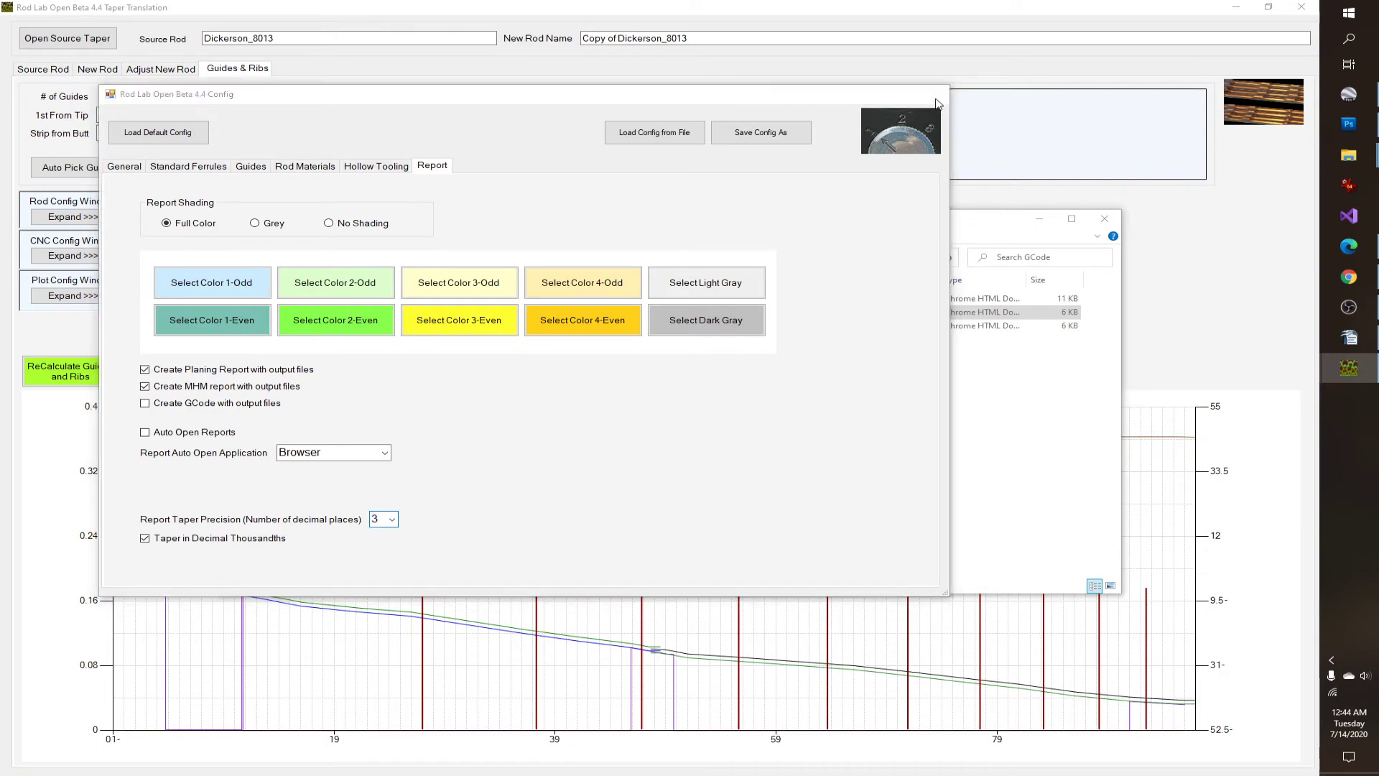
click(803, 378)
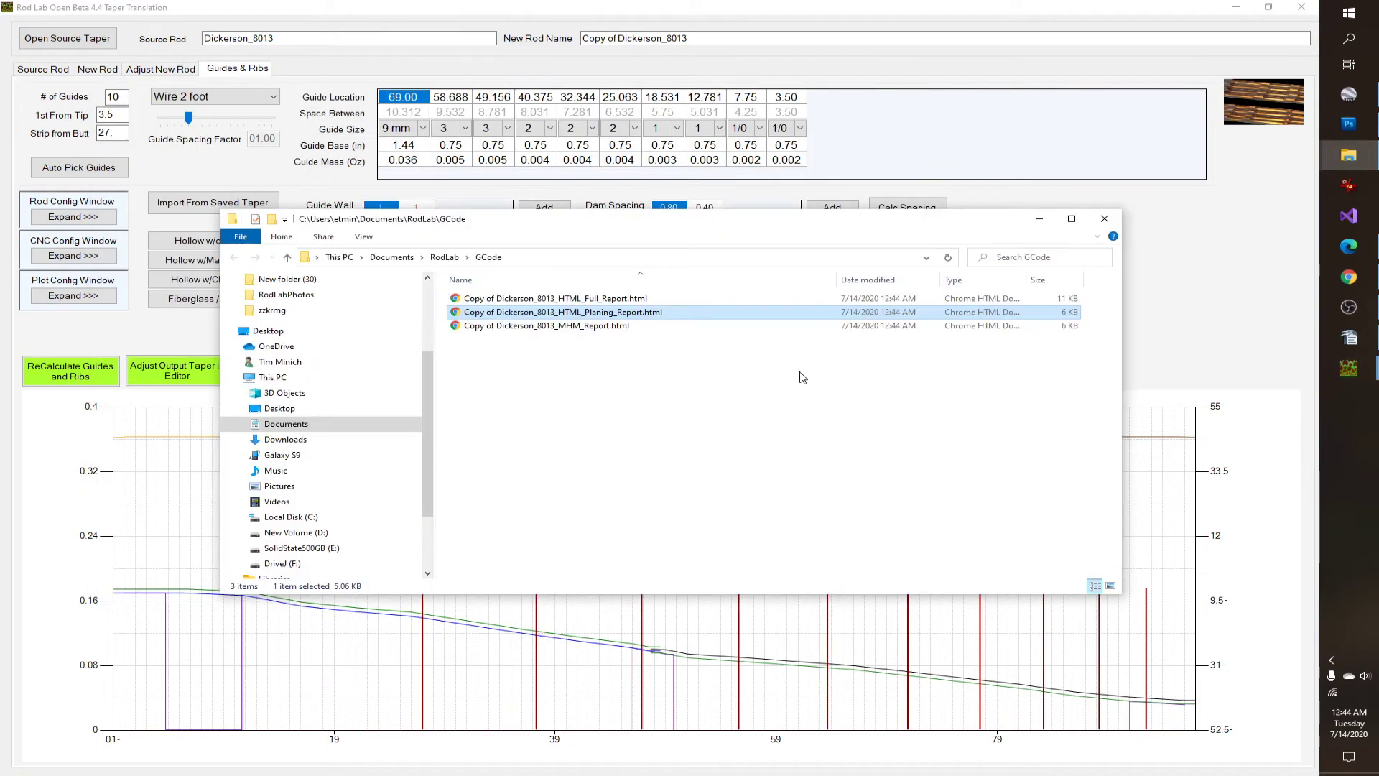
Step: Check the decimal places of the Rod Dim values in the rewritten planing report, and close the report and its folder
double_click(614, 314)
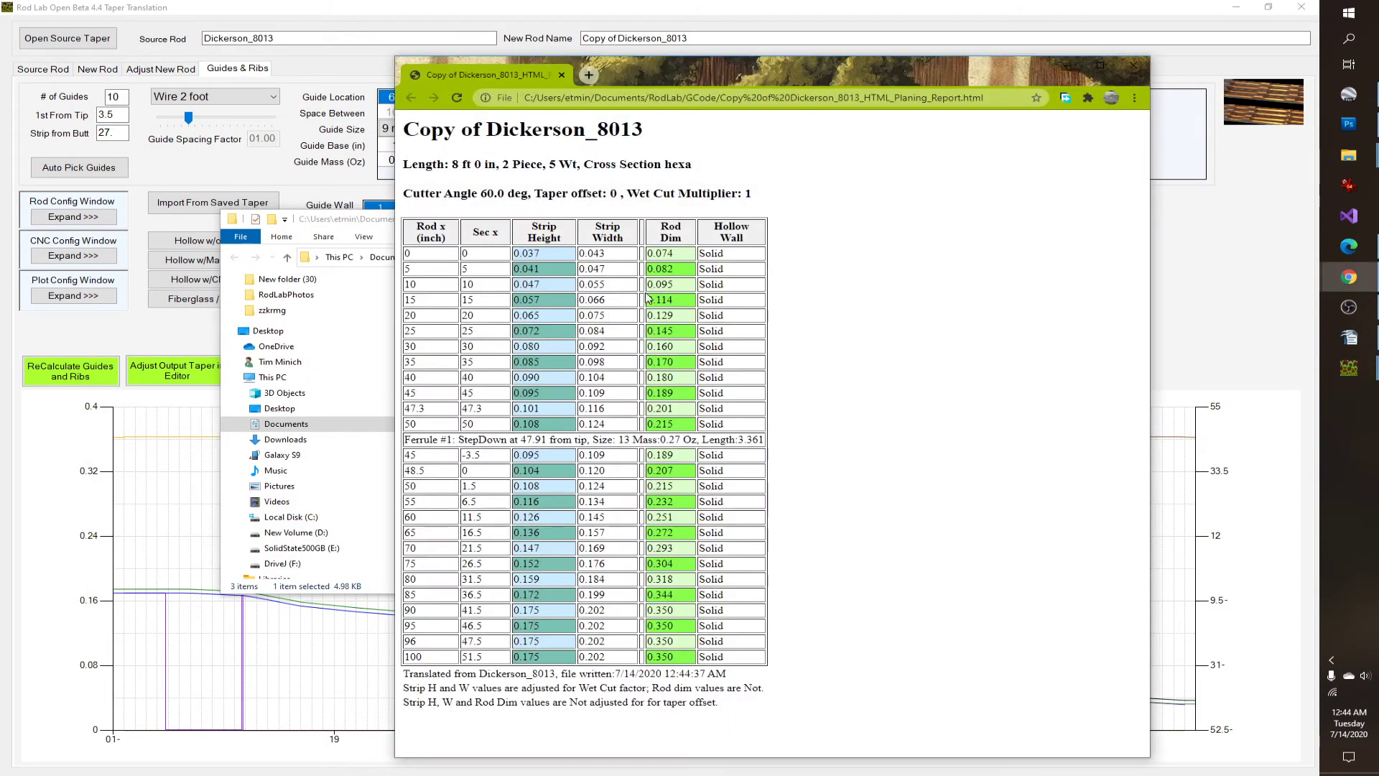
drag(679, 255, 657, 255)
click(1132, 68)
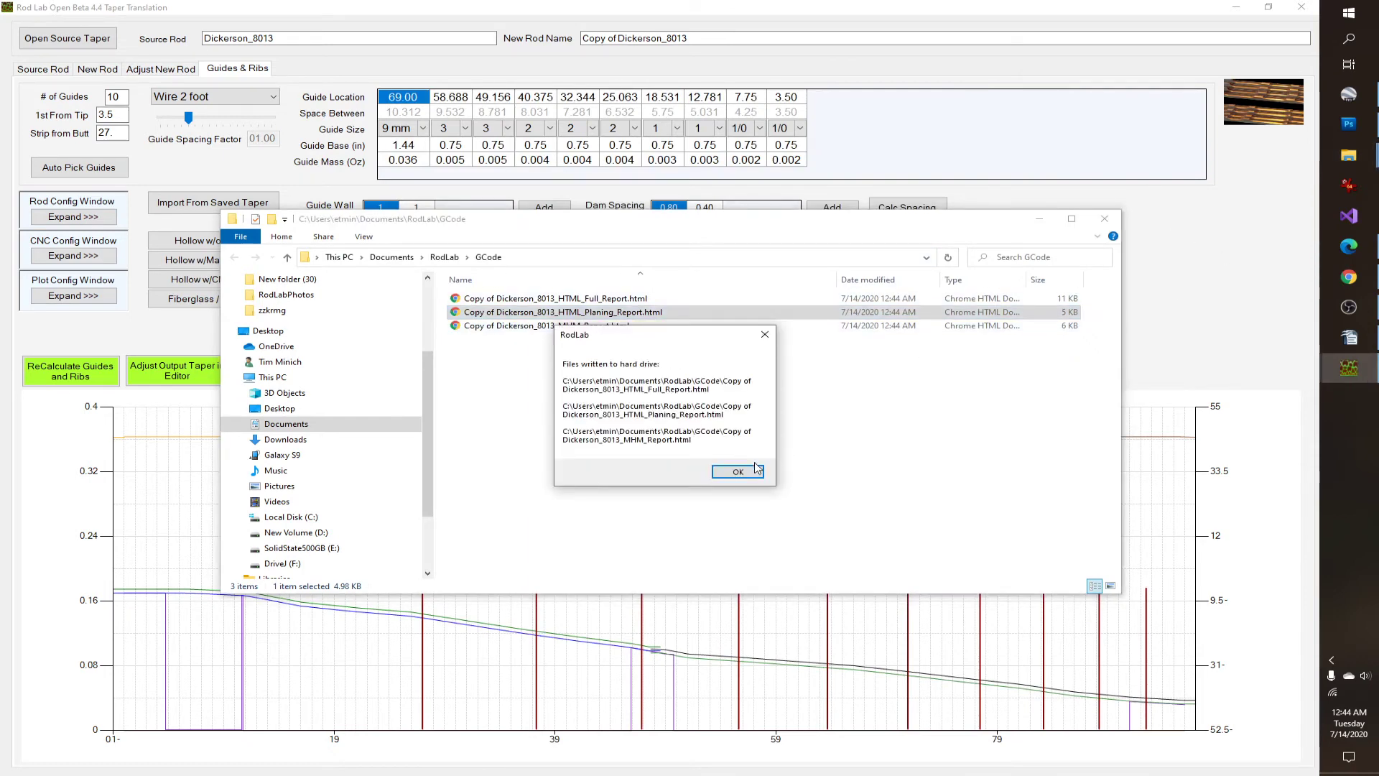
click(754, 470)
click(1105, 219)
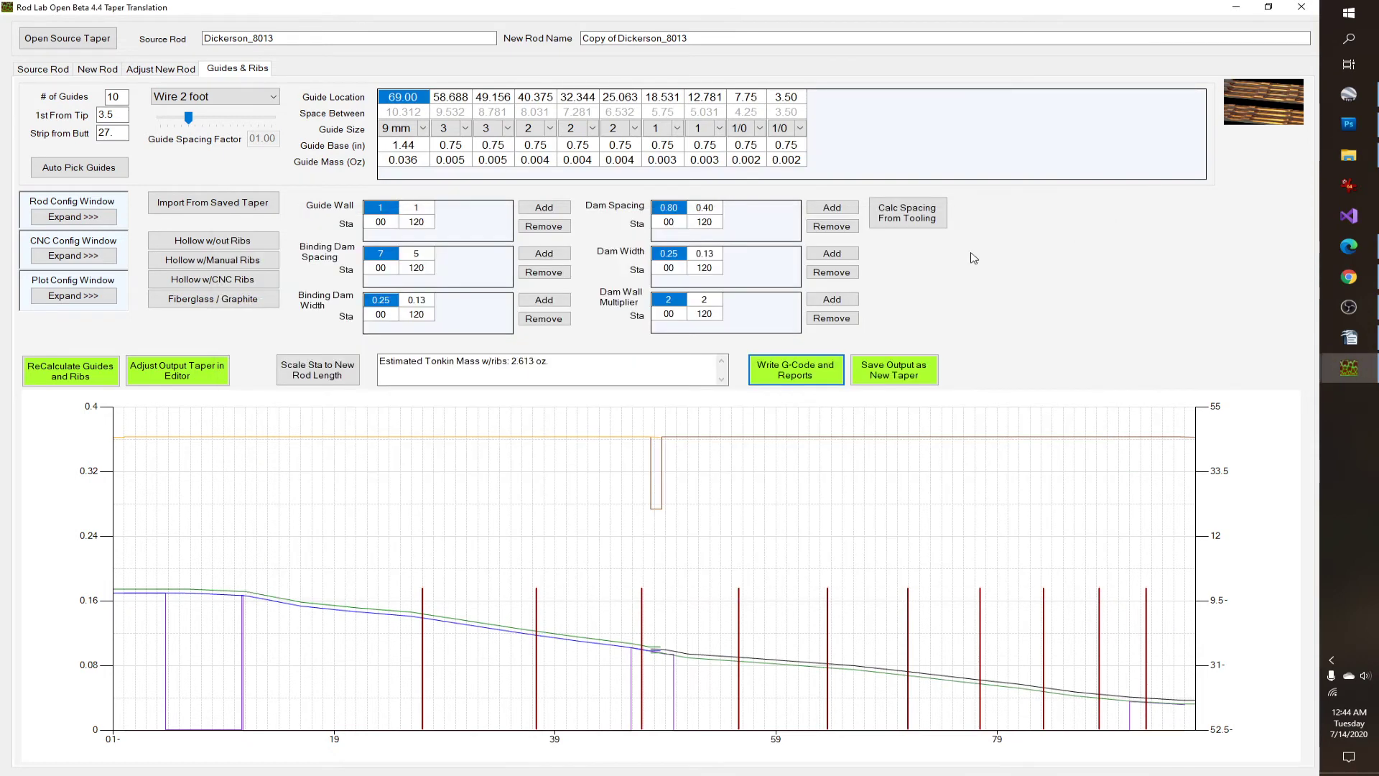
Step: Turn on Auto Open Reports in the report configuration and write the rod's reports again
mouse_move(1349, 367)
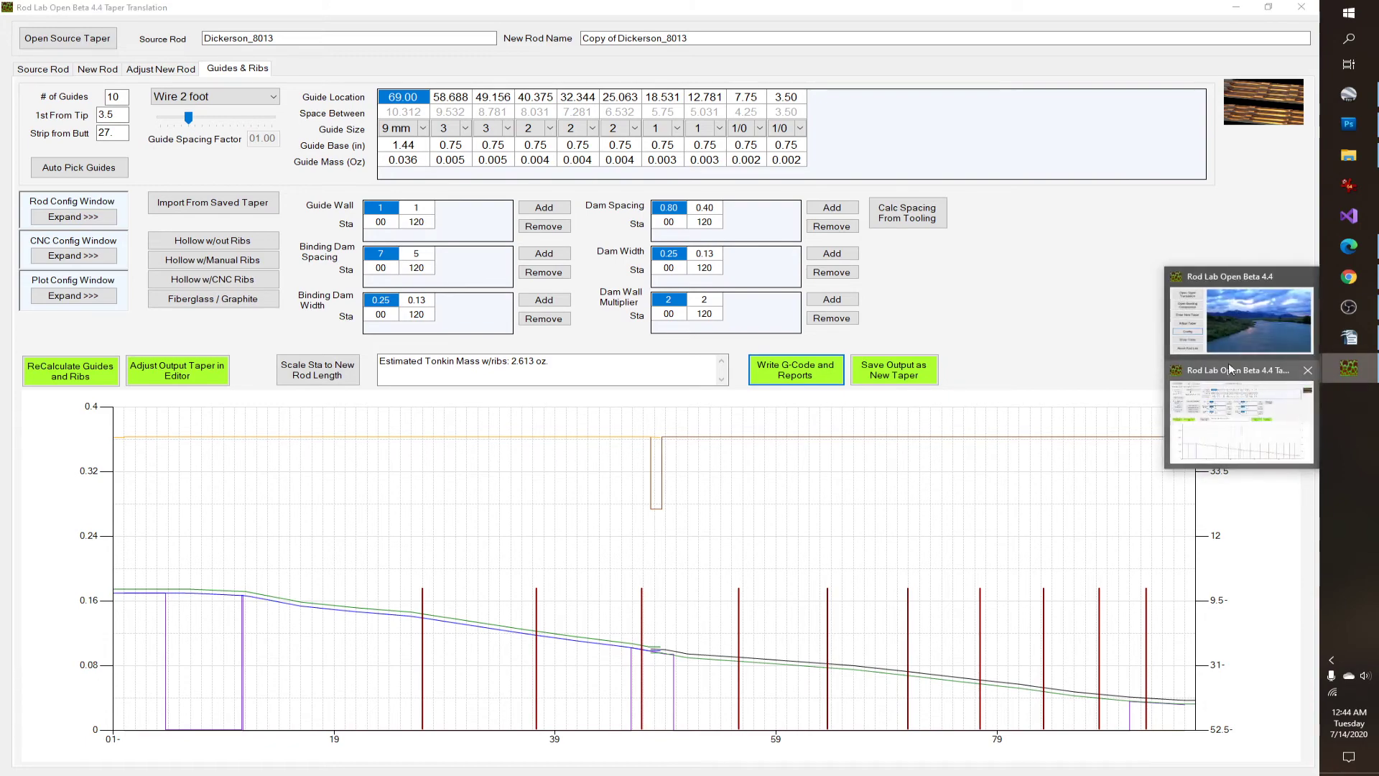
click(1222, 316)
click(403, 313)
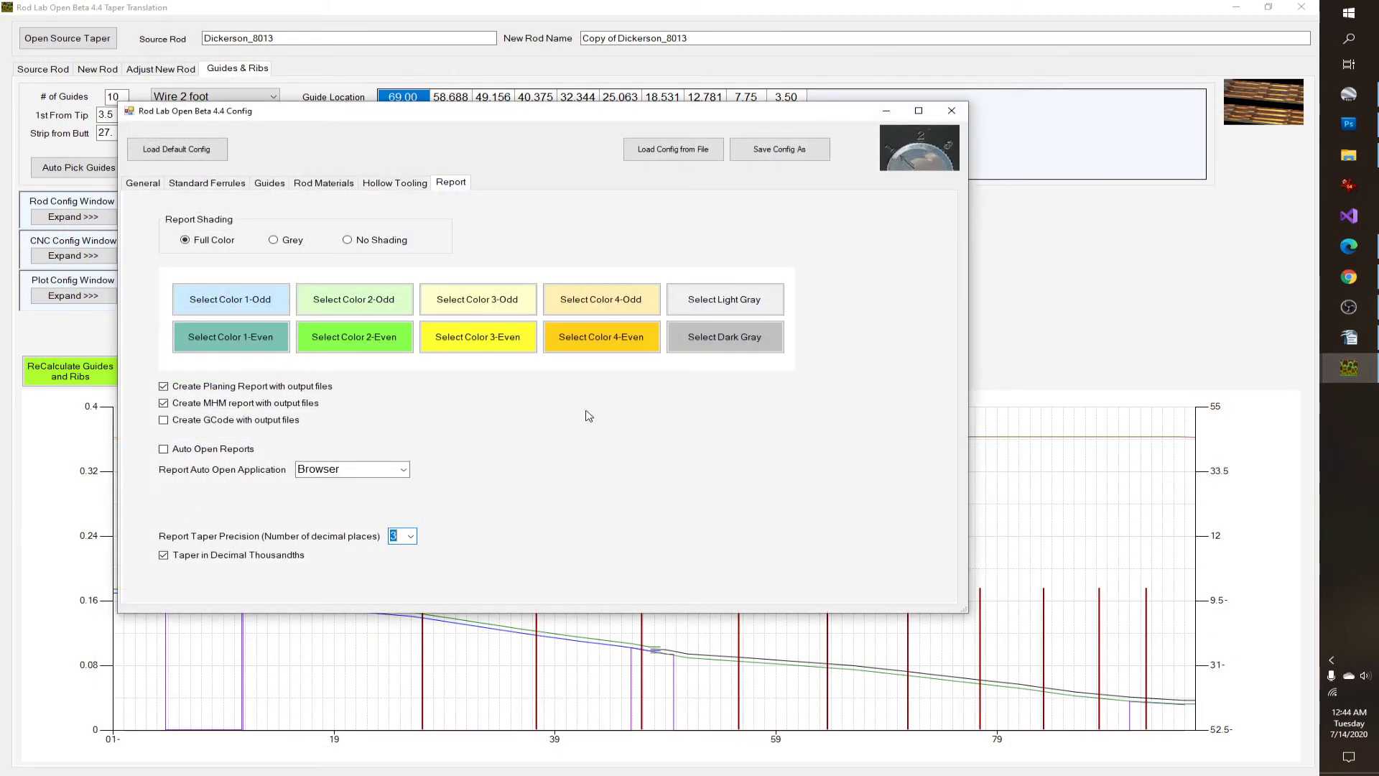
click(216, 449)
click(952, 111)
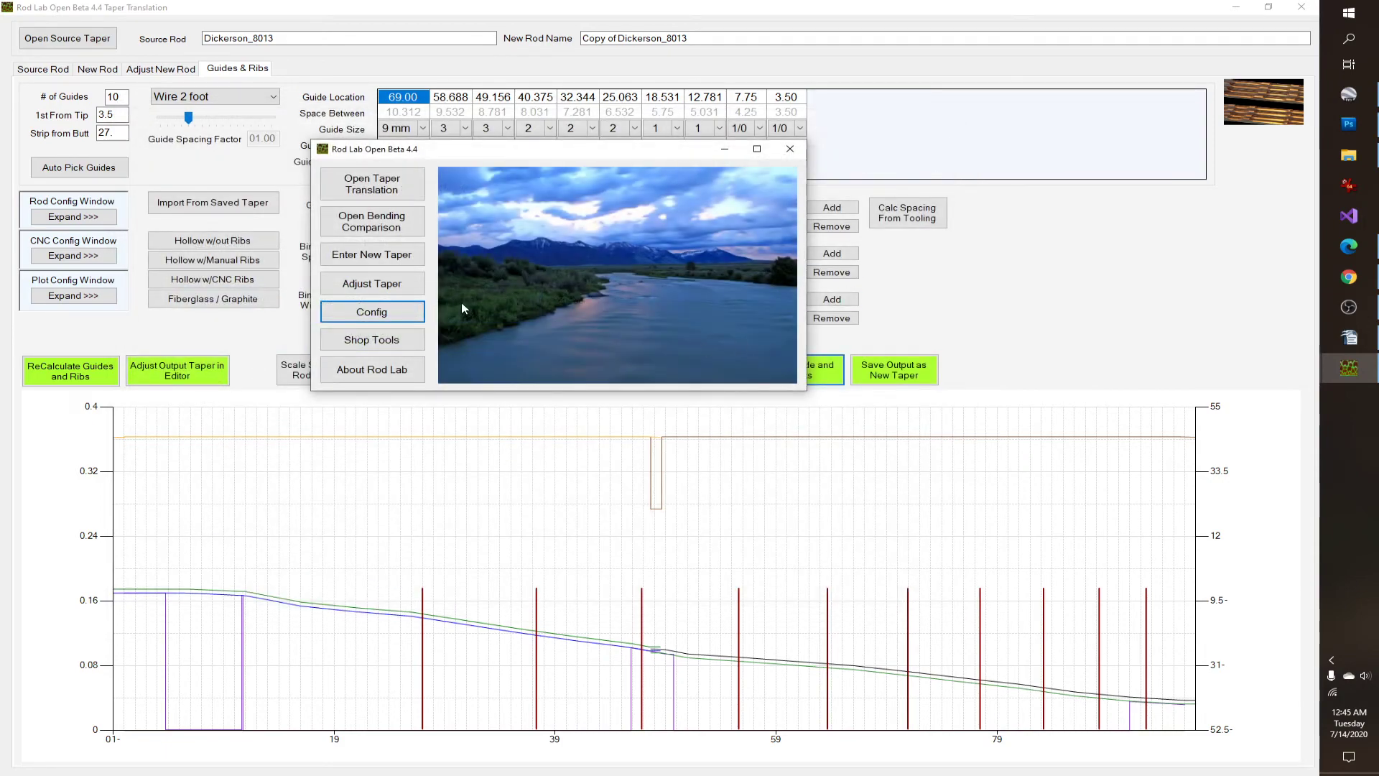
click(952, 293)
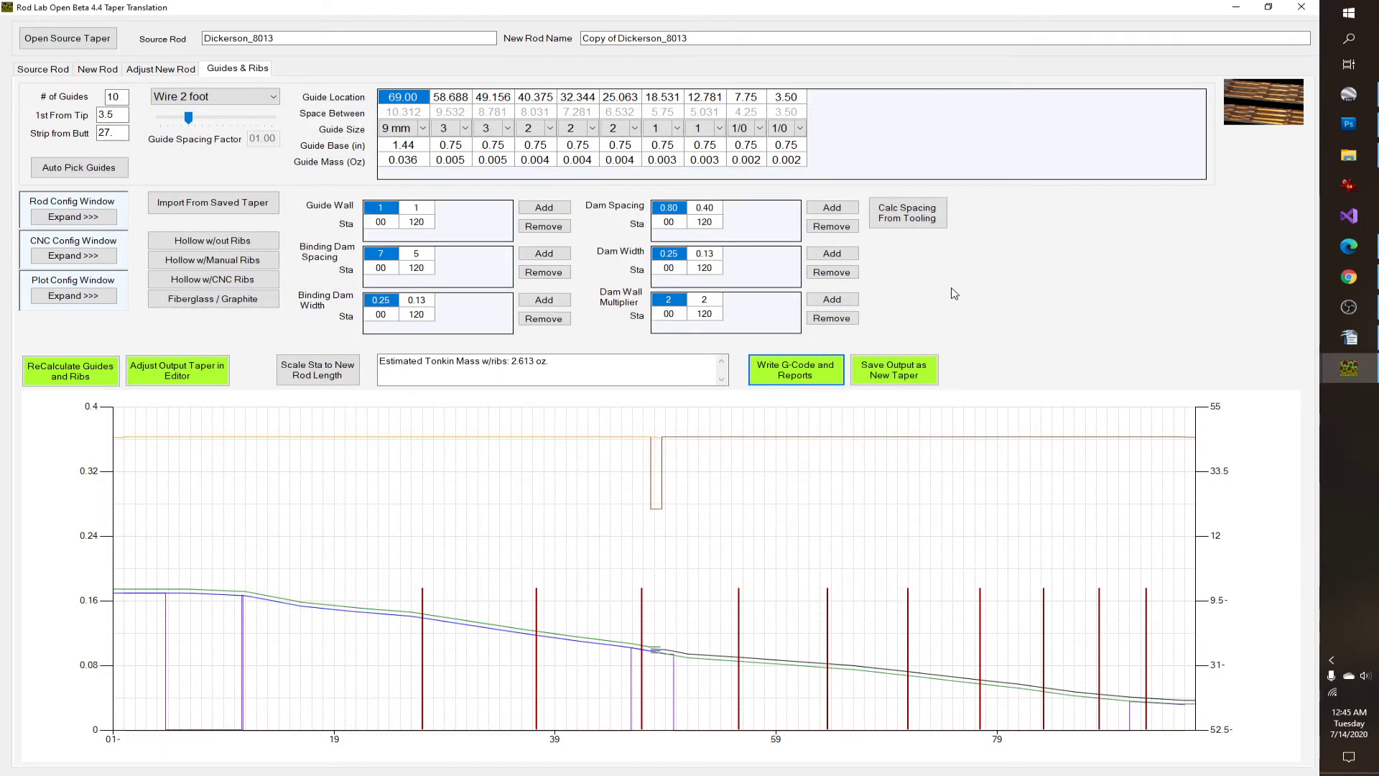
click(808, 364)
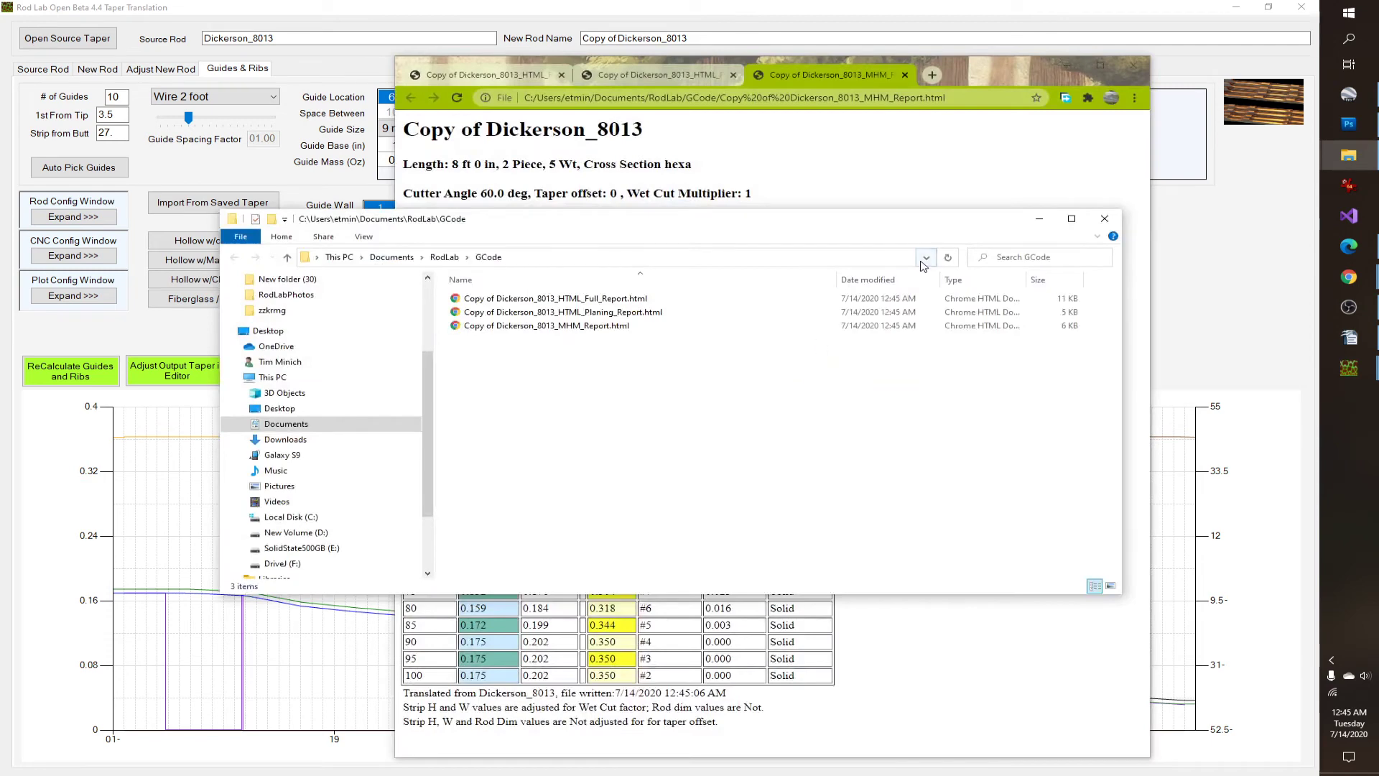
Step: Bring the browser forward and look through the MHM, planing and full reports for the copied Dickerson_8013 rod
drag(929, 237, 904, 282)
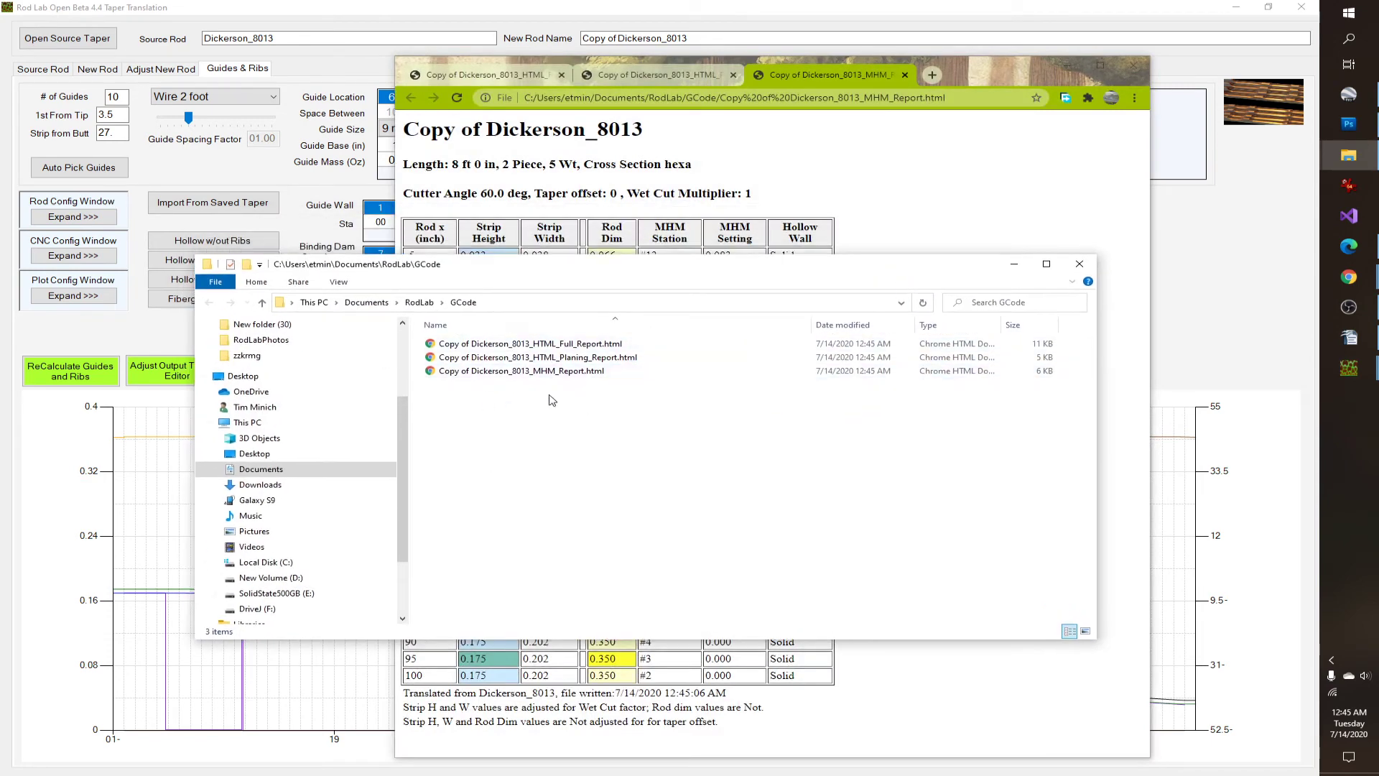
drag(606, 280, 604, 283)
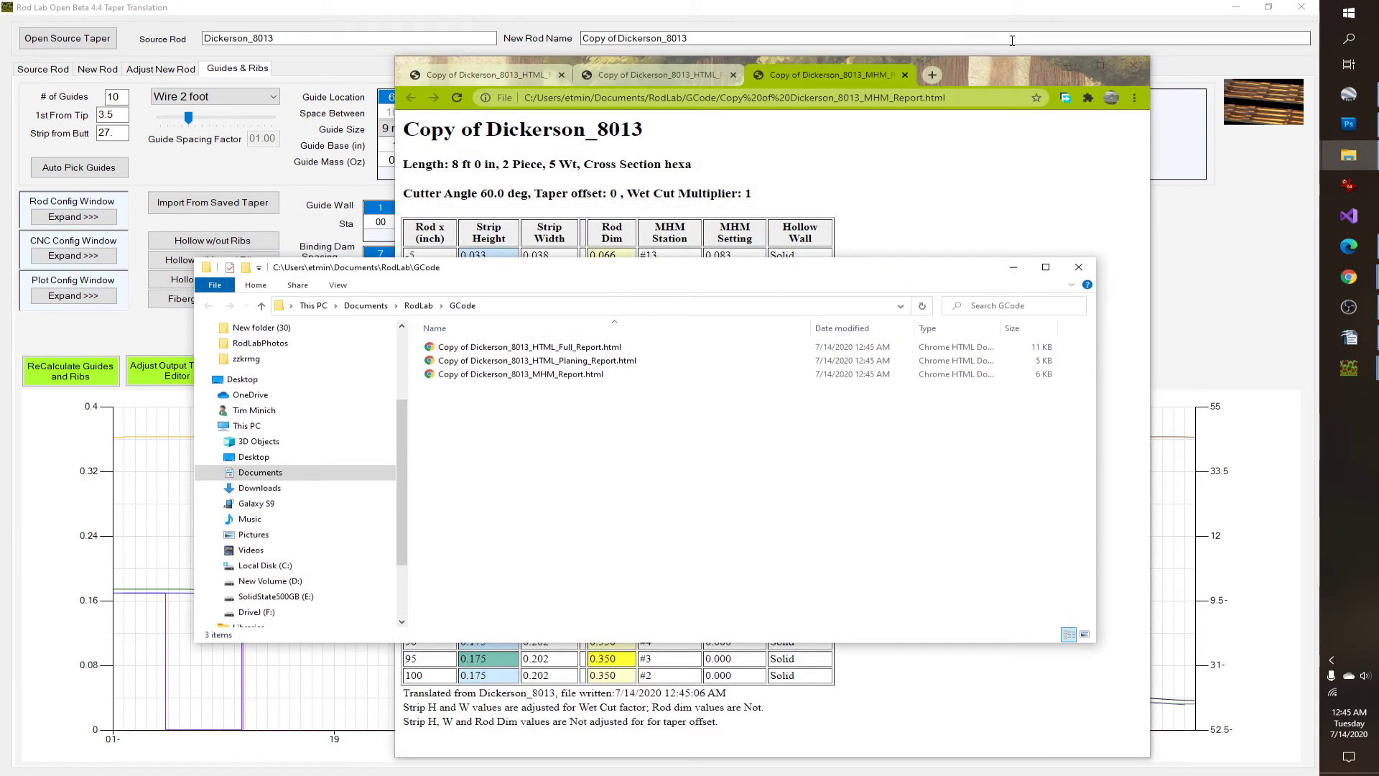
click(1007, 67)
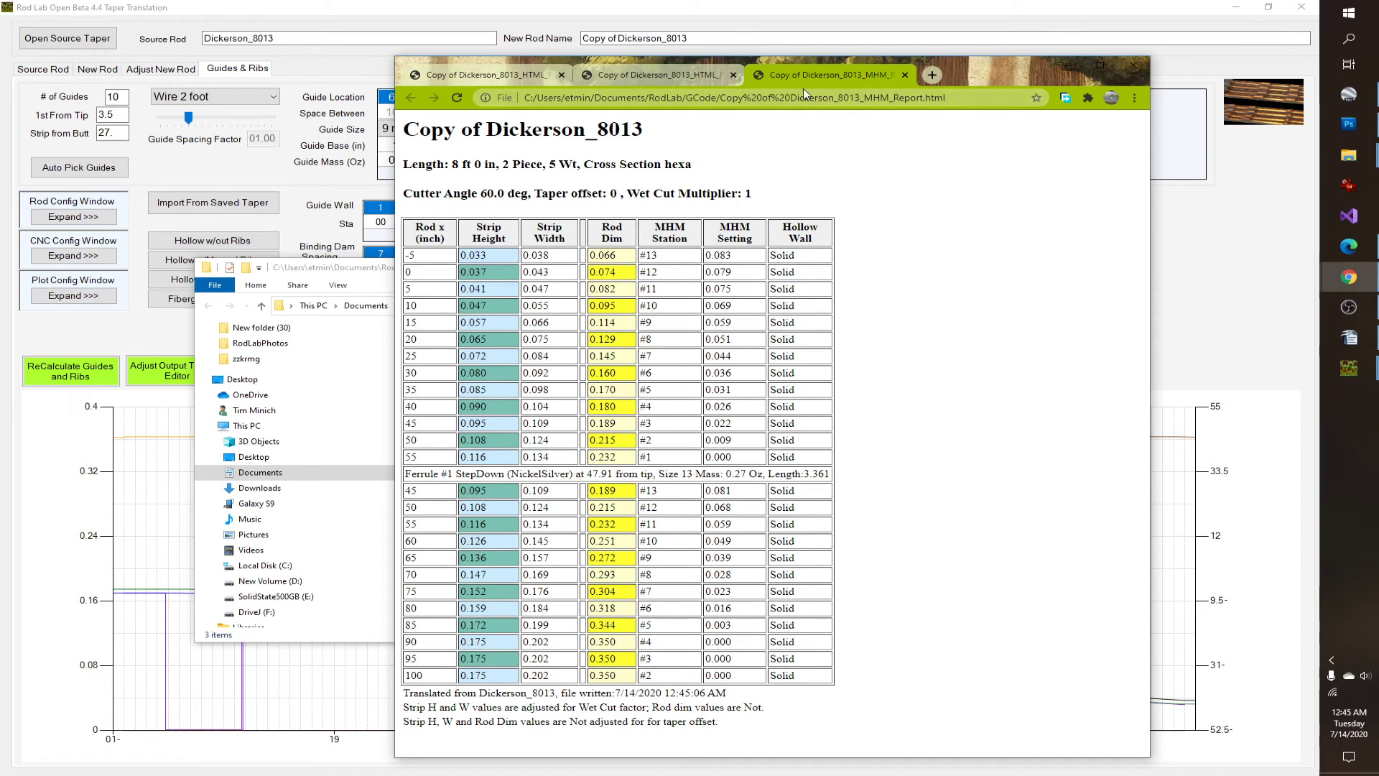
click(661, 80)
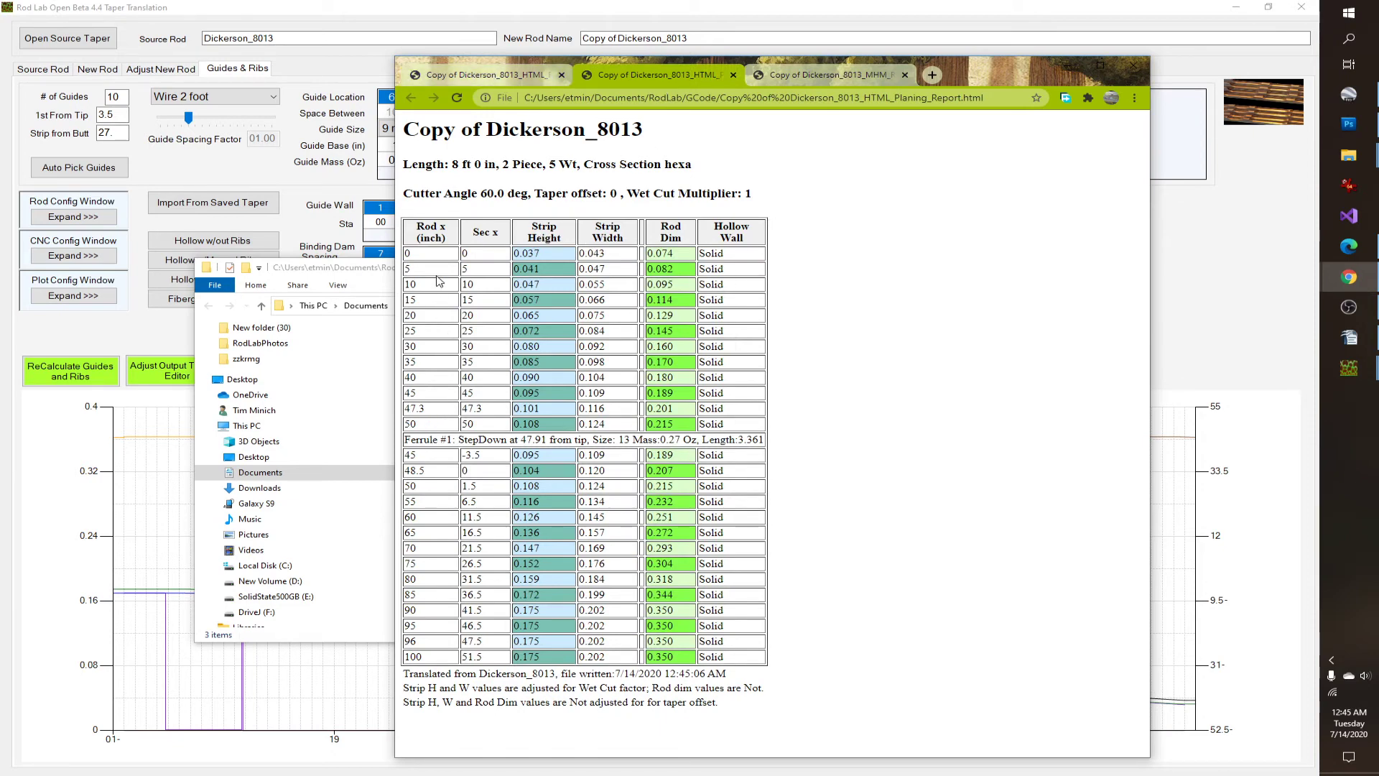
click(772, 77)
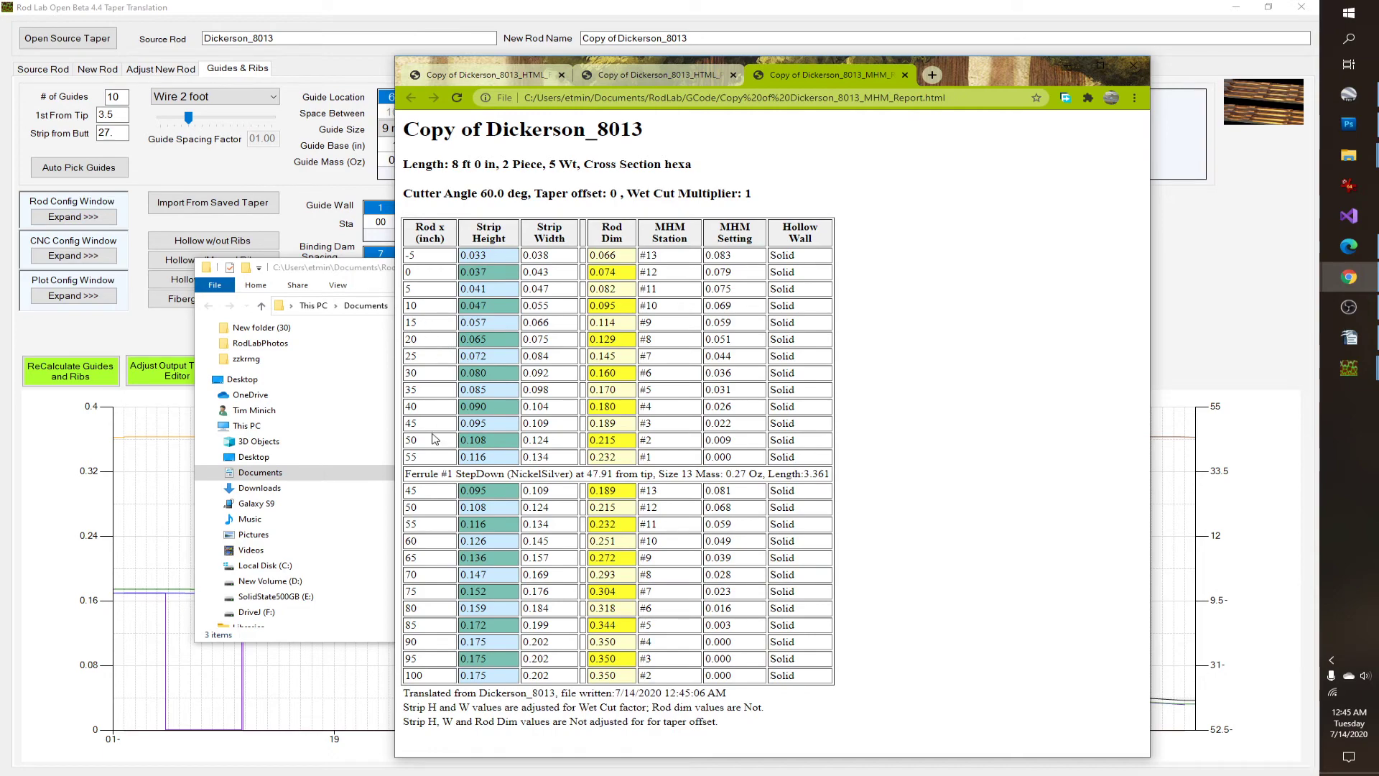
click(477, 75)
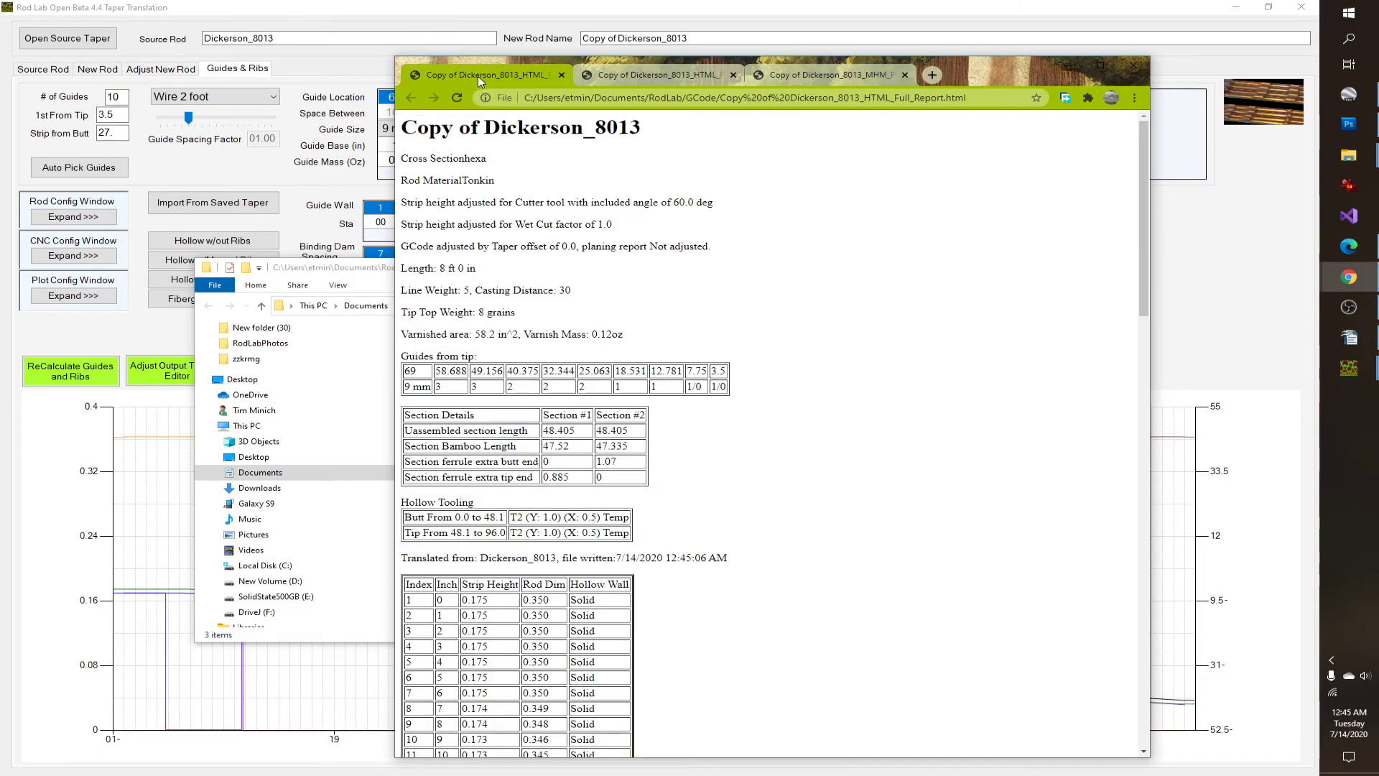
scroll(668, 525, down, 2)
scroll(668, 525, down, 6)
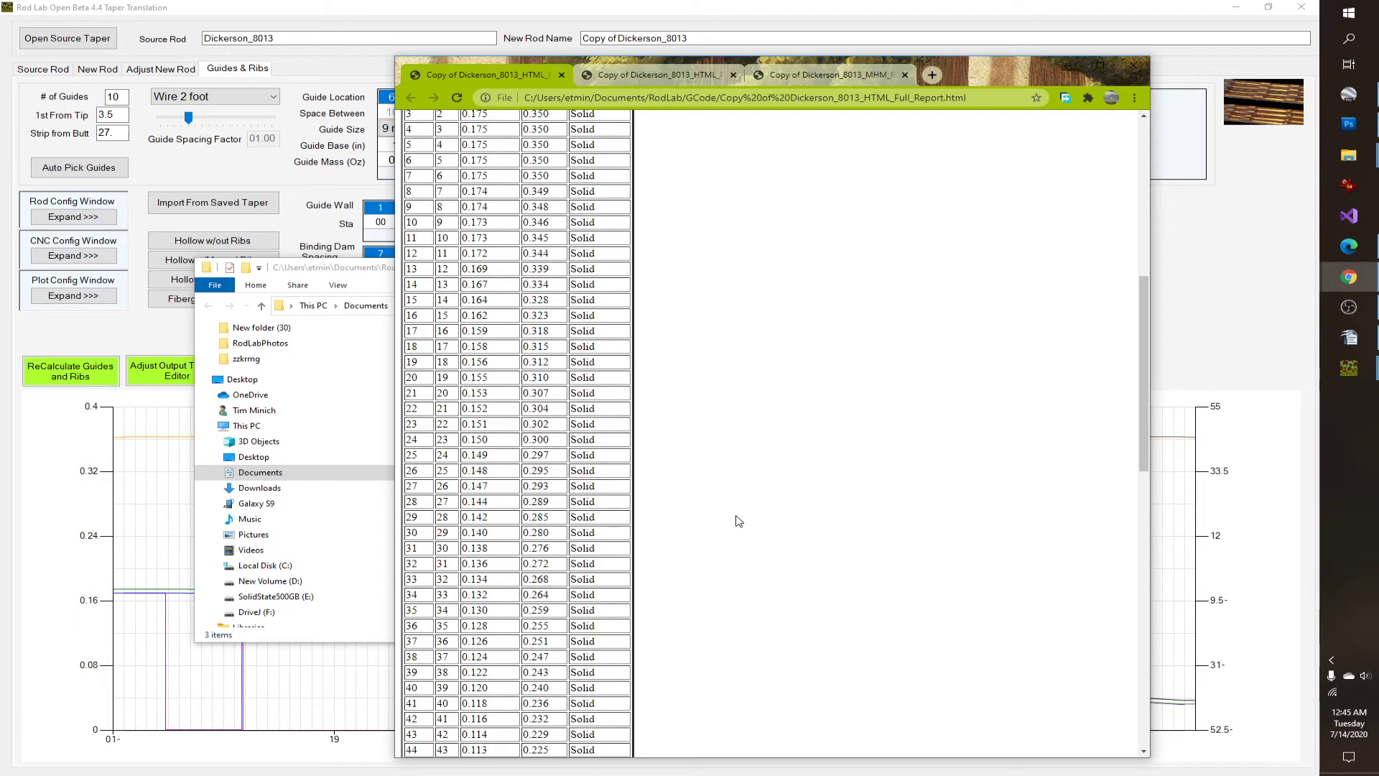
Step: Examine the station and Rod Dim table in the full report, check the planing report, and put the browser away
scroll(726, 513, up, 2)
drag(405, 219, 591, 662)
click(864, 566)
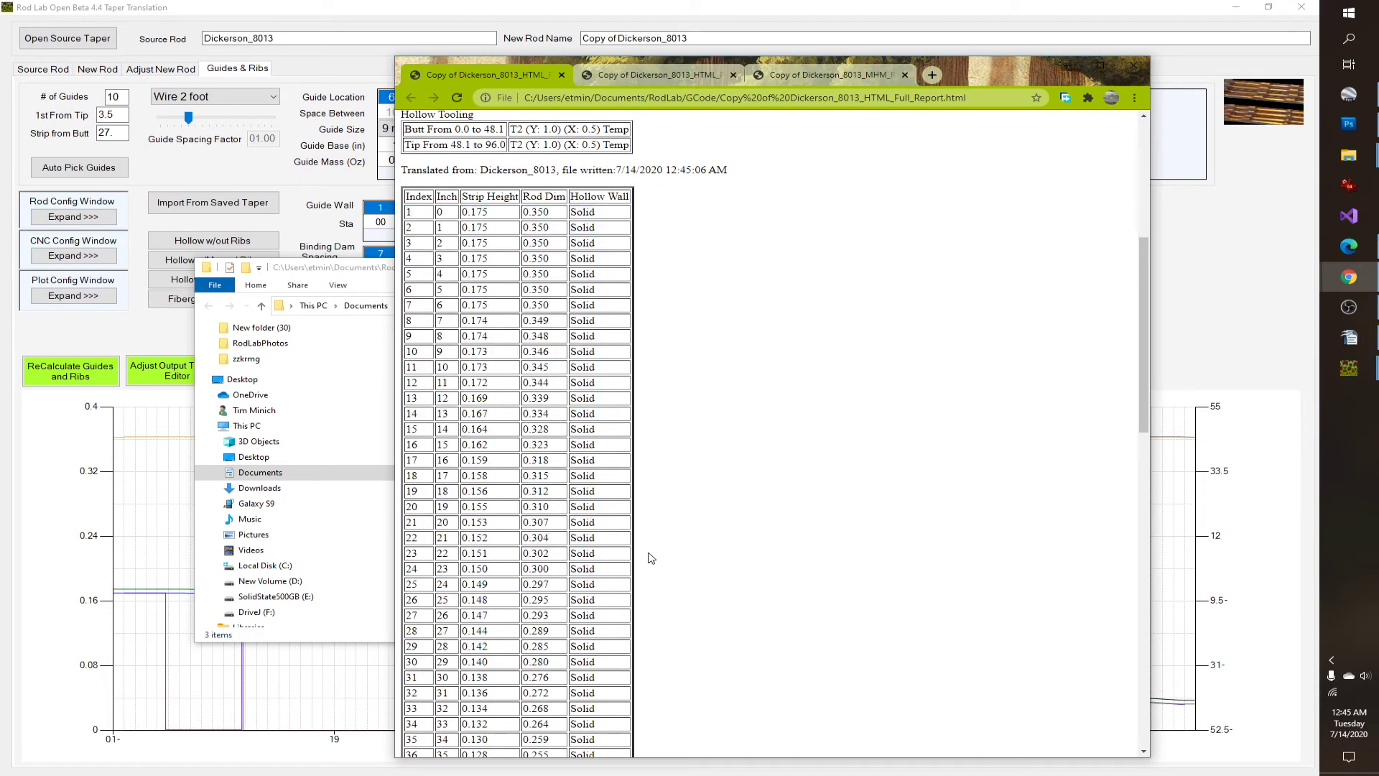
scroll(586, 533, down, 7)
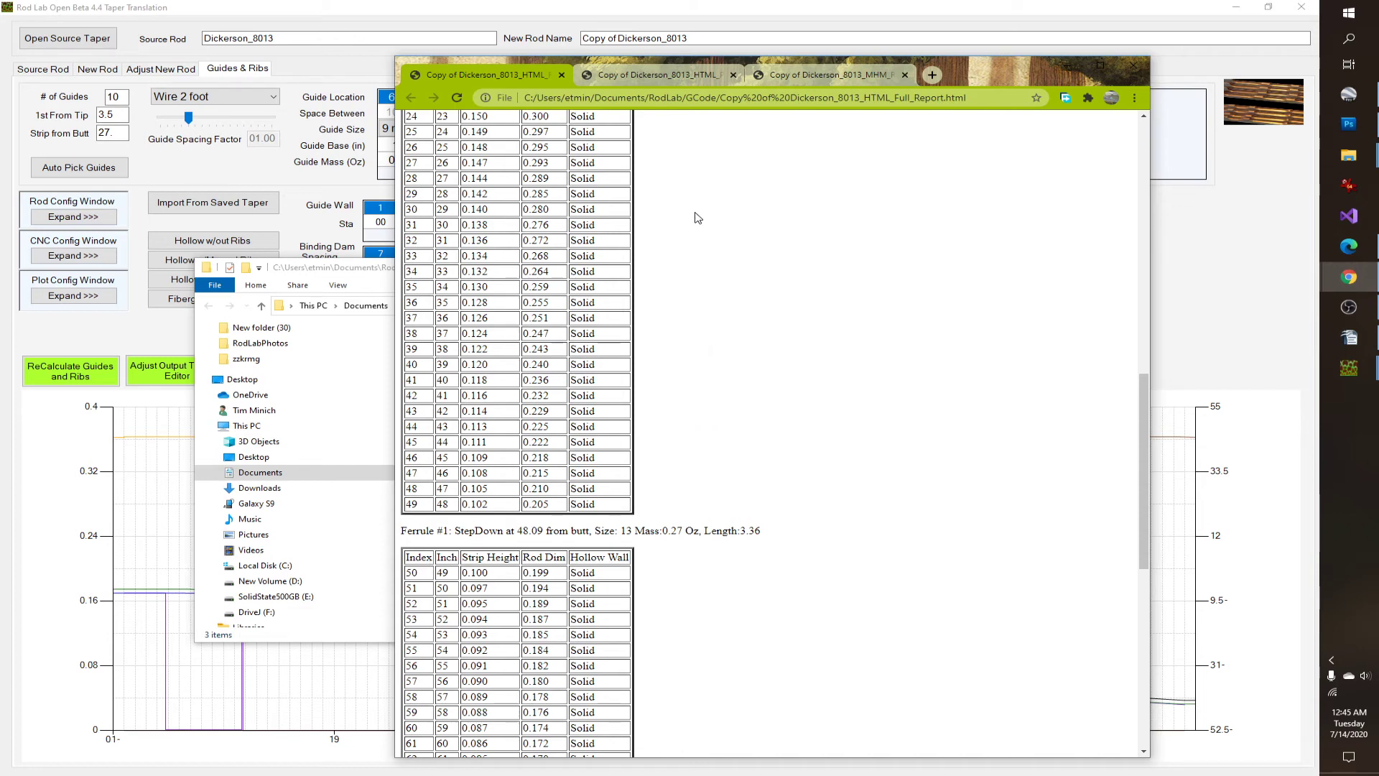
click(677, 73)
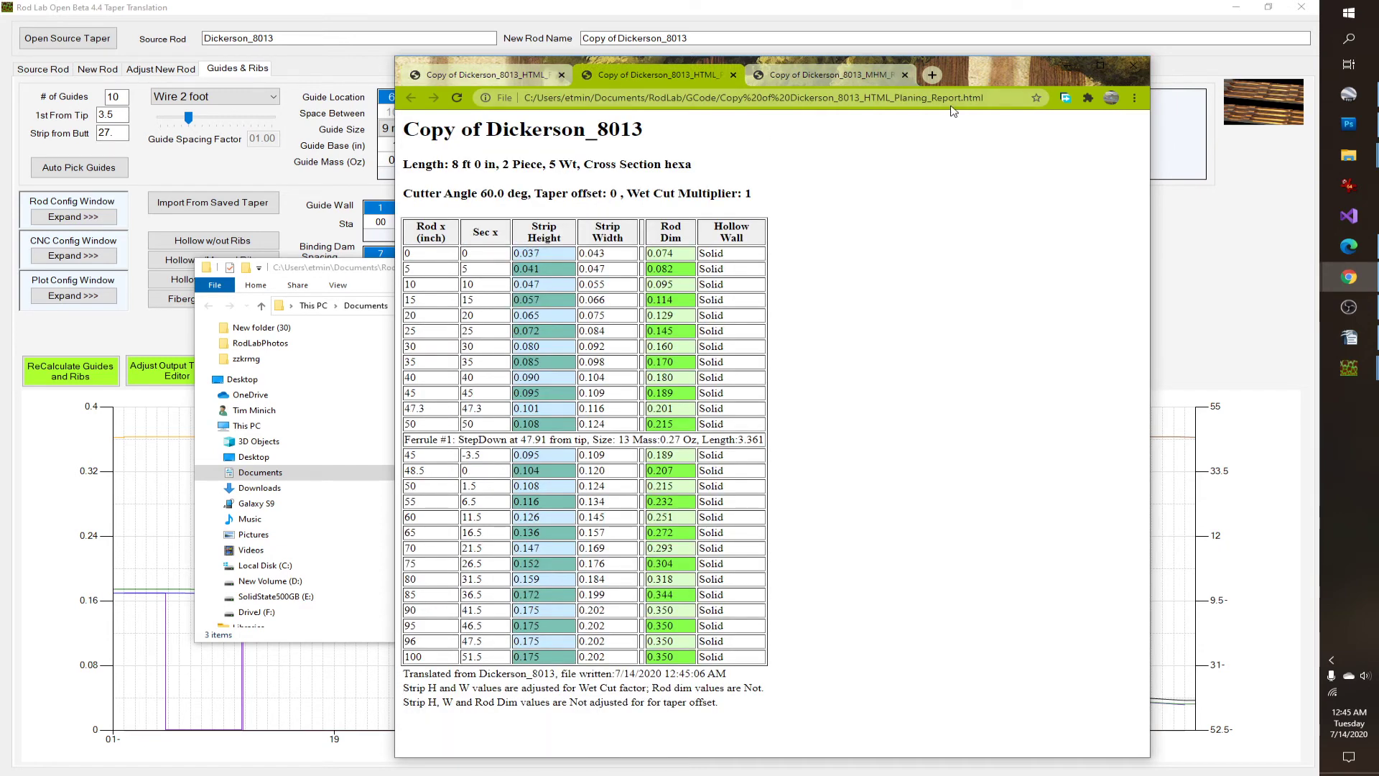
click(1068, 66)
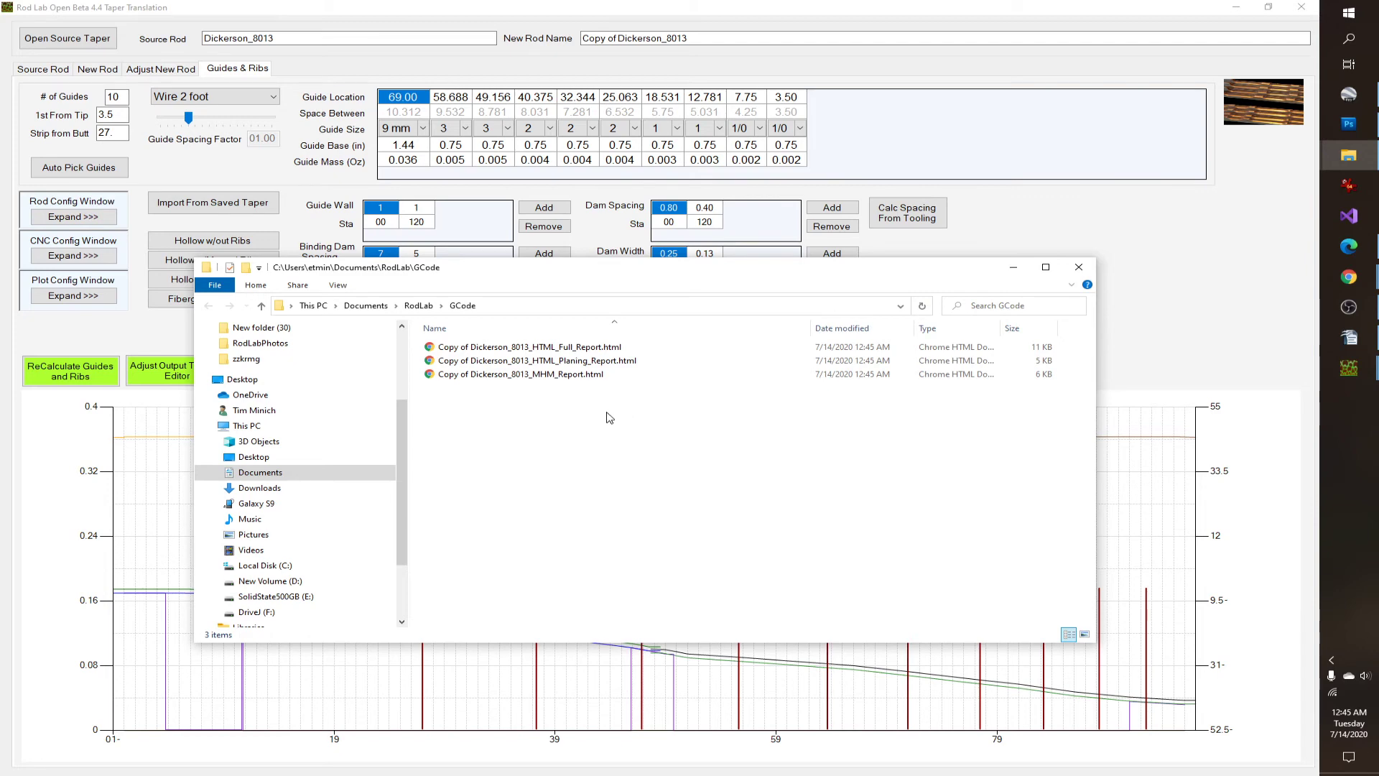
Step: Open the Copy of Dickerson_8013 planing report from the GCode folder in OpenOffice Calc, look through its taper table, and close it
right_click(532, 363)
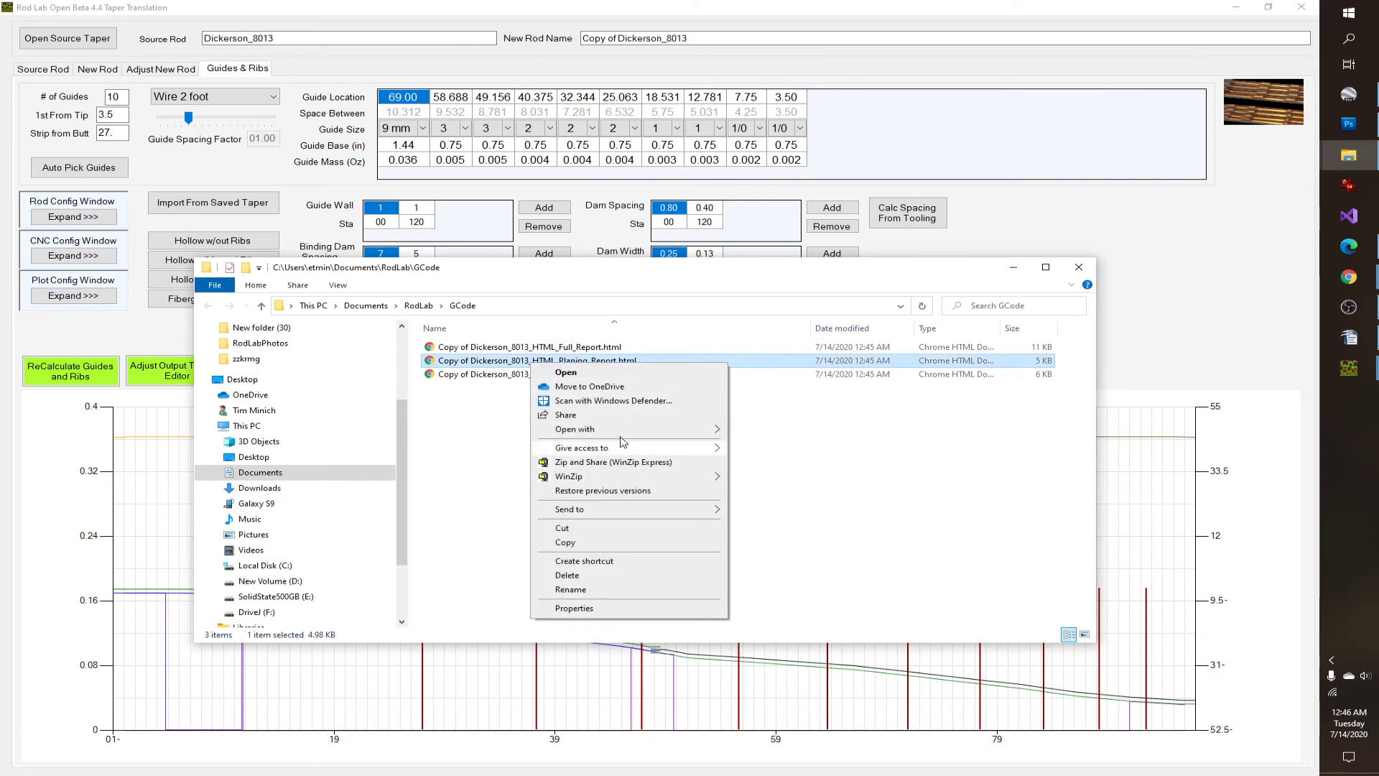
mouse_move(632, 429)
click(783, 503)
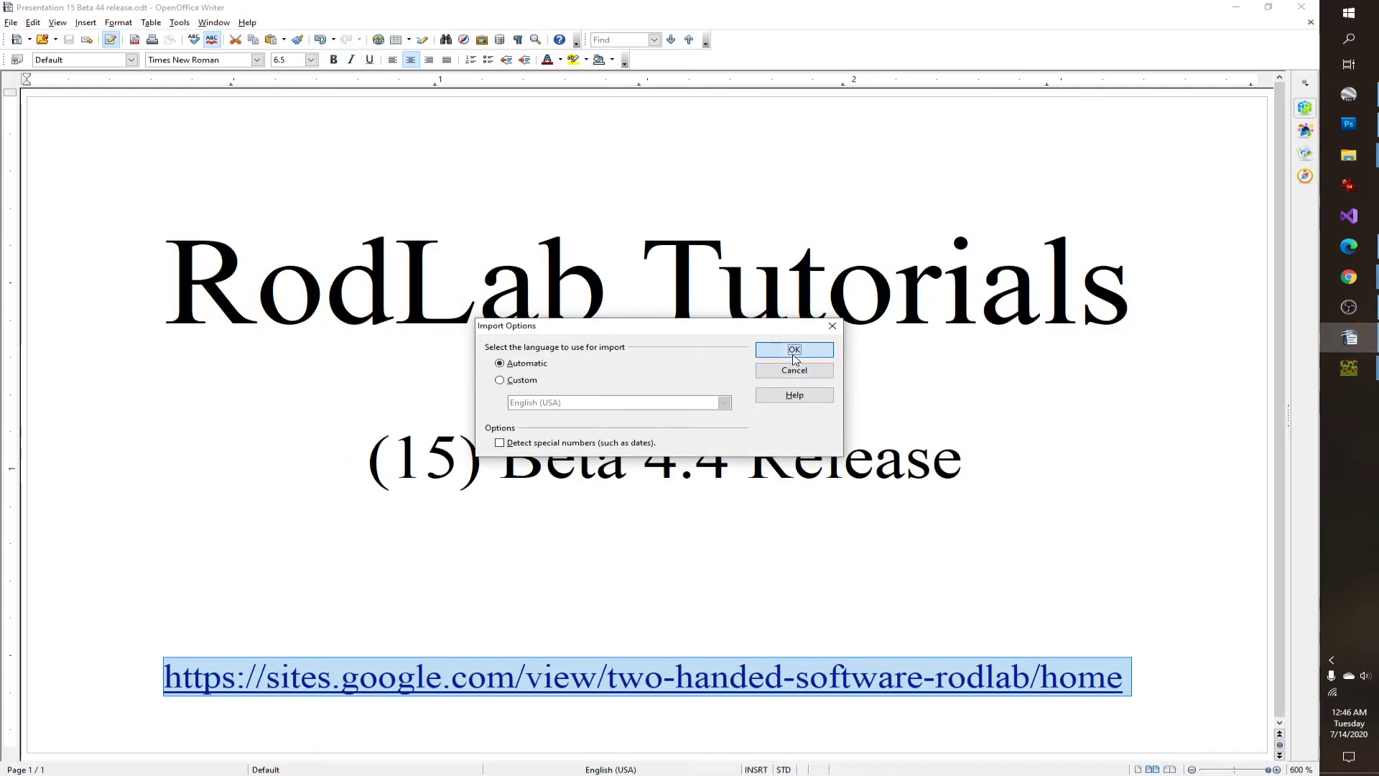
click(792, 355)
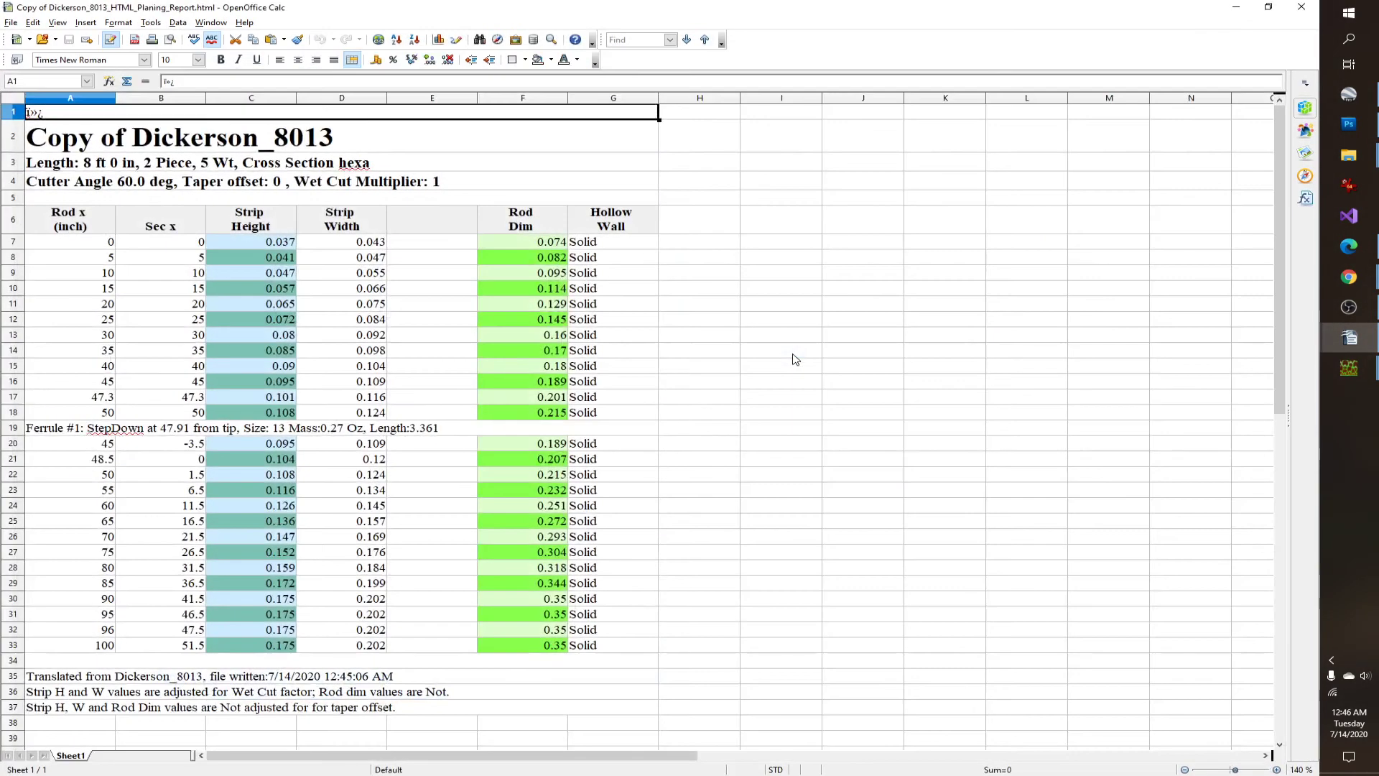
scroll(572, 355, down, 1)
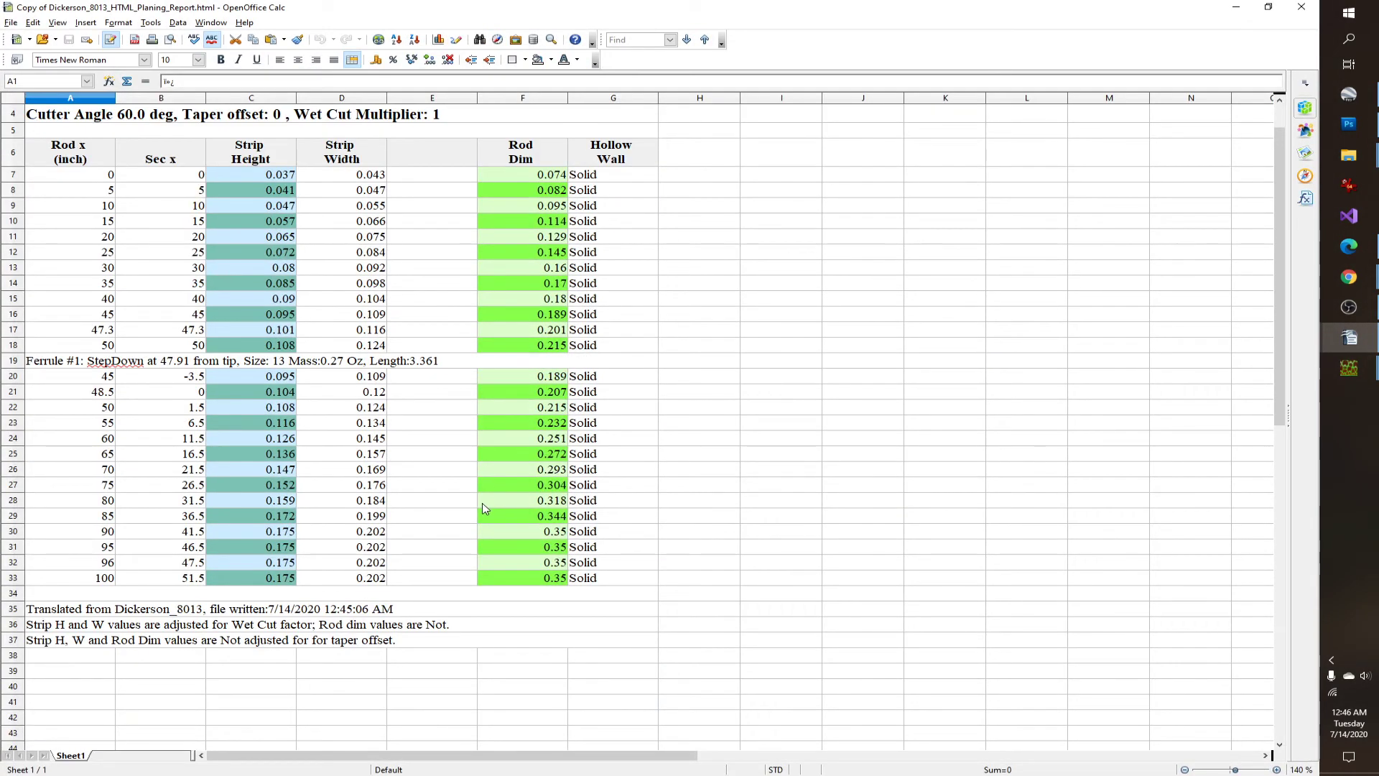
scroll(484, 510, up, 1)
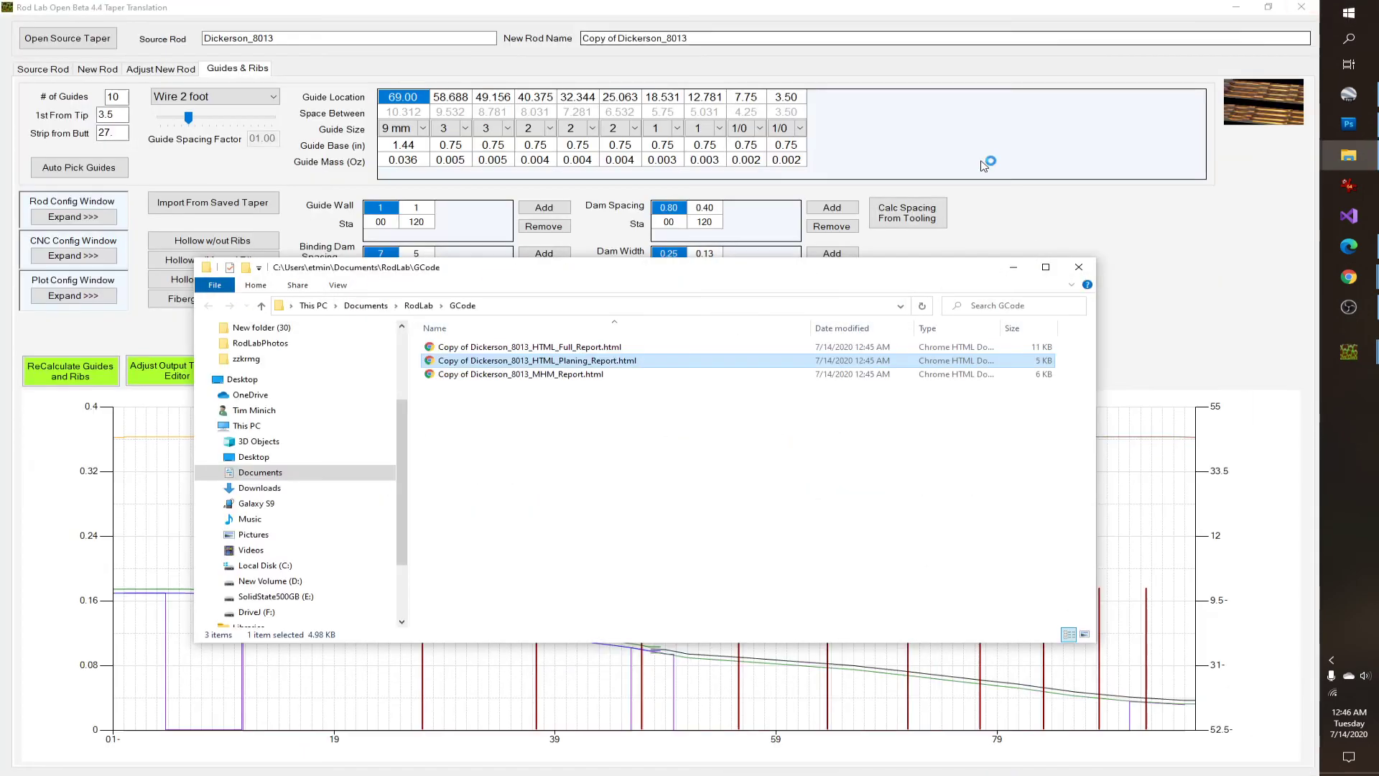
Step: Set the Report Auto Open Application to a spreadsheet instead of the browser in Rod Lab's report configuration
click(1174, 238)
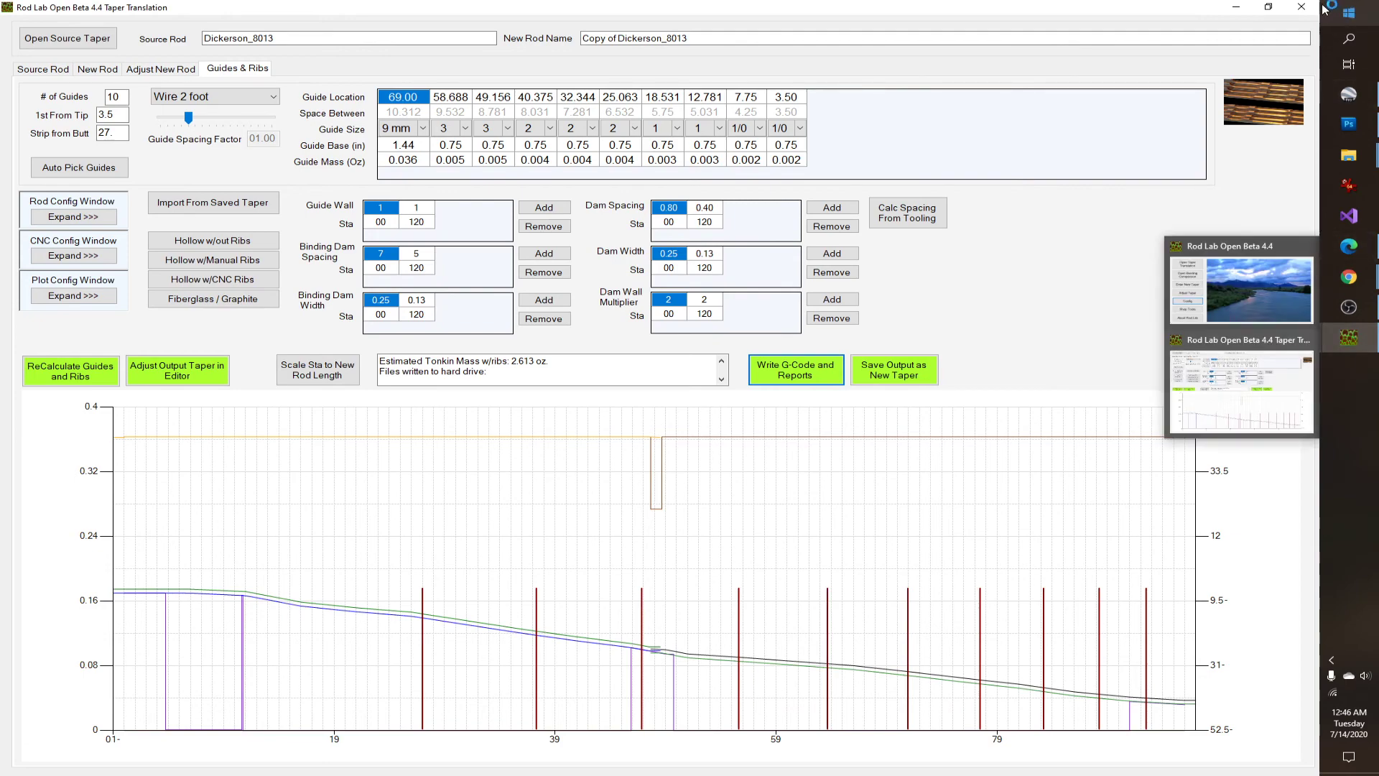
click(1240, 288)
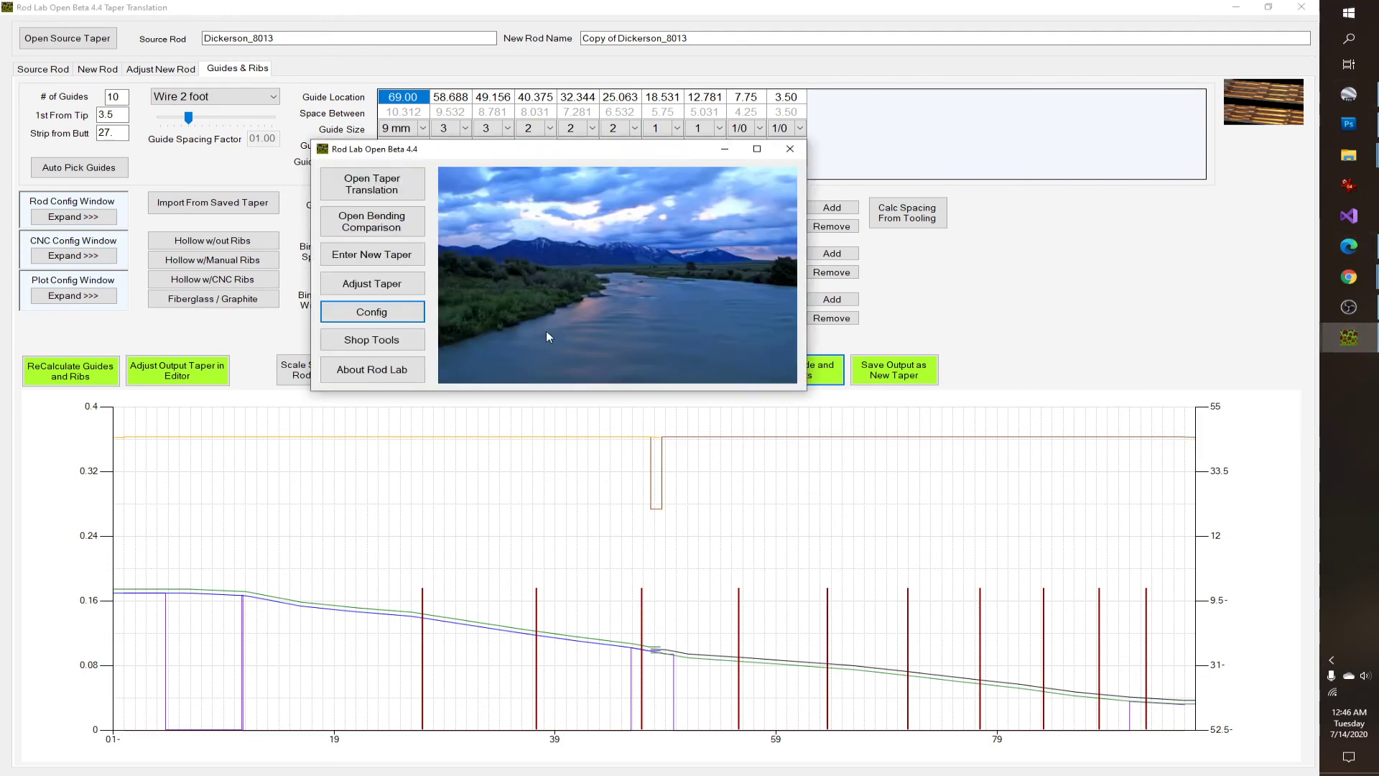
click(402, 314)
click(438, 505)
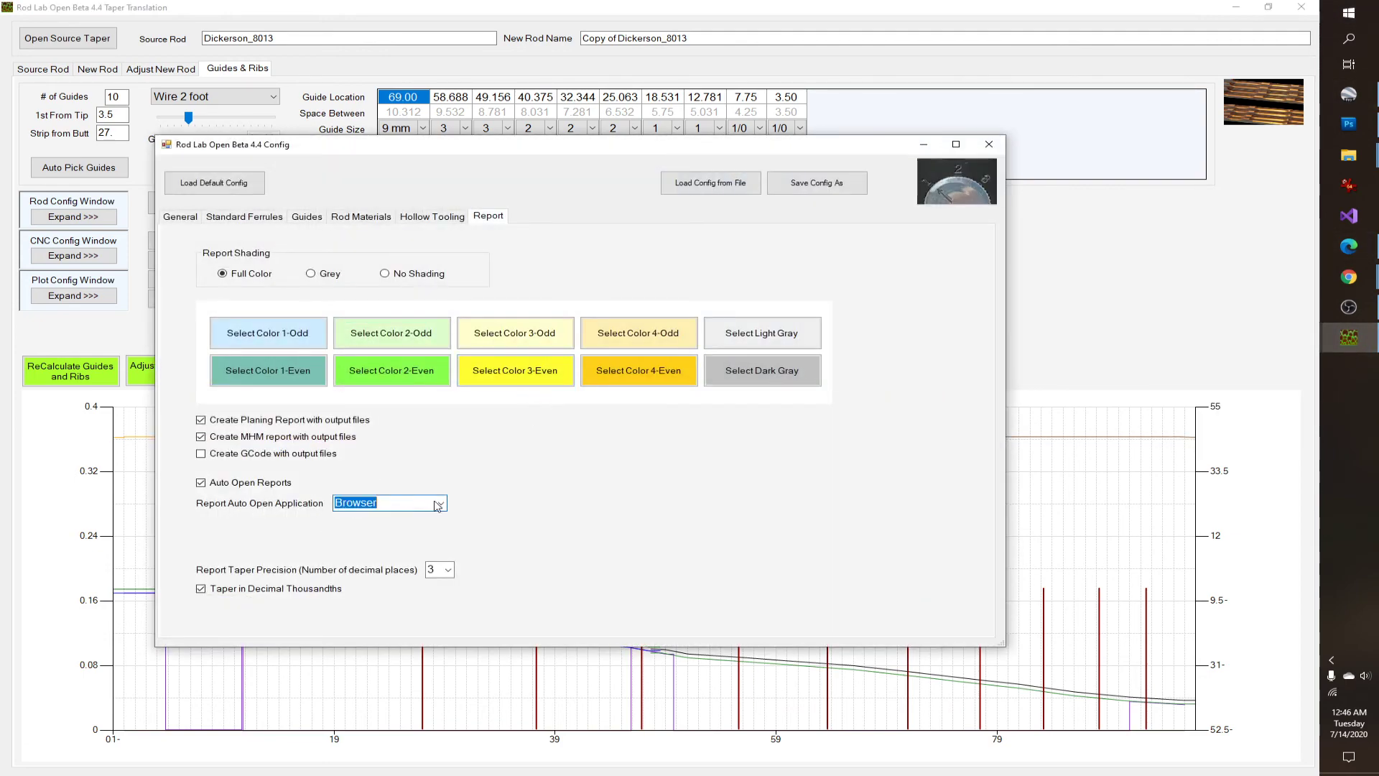
click(440, 503)
click(408, 529)
click(989, 144)
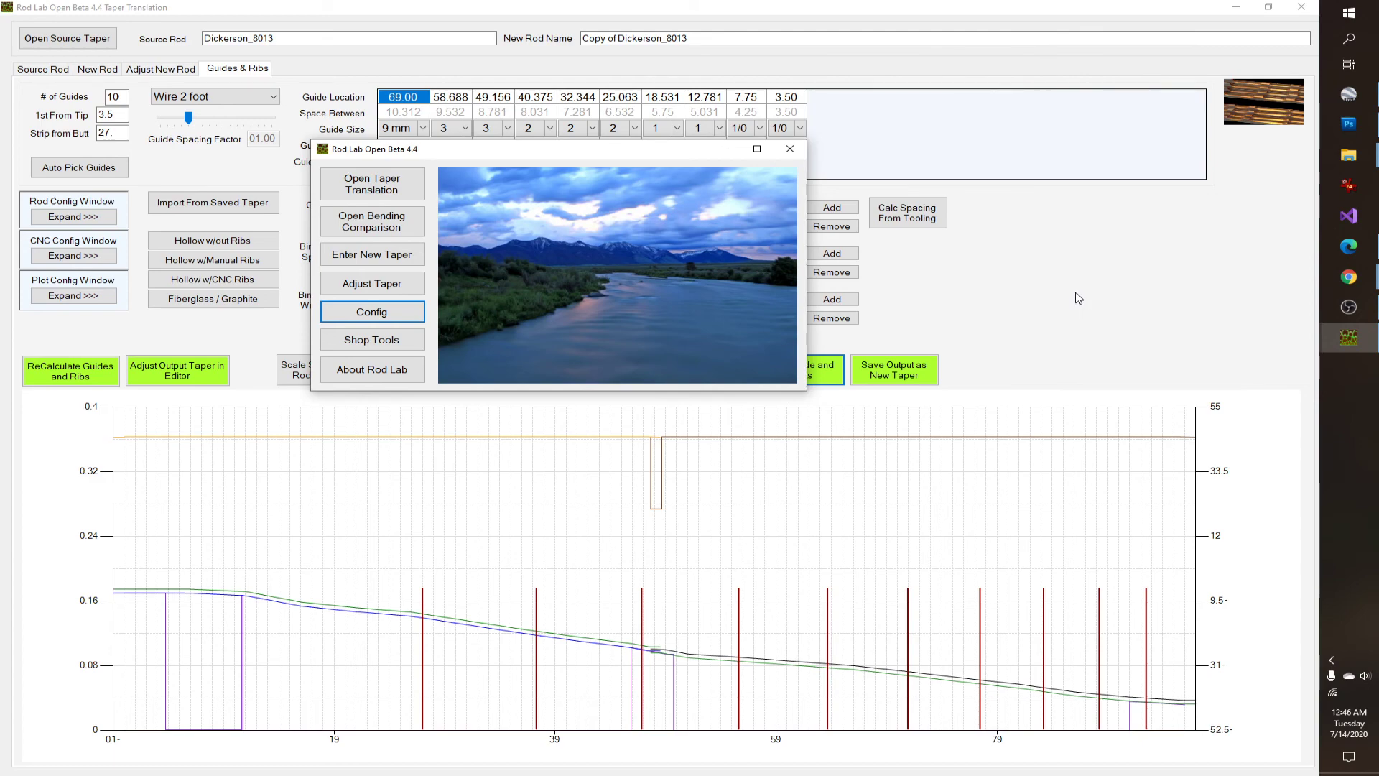
Step: Write the rod's reports again and accept automatic language import so the full, planing and MHM reports open as spreadsheets
click(1063, 308)
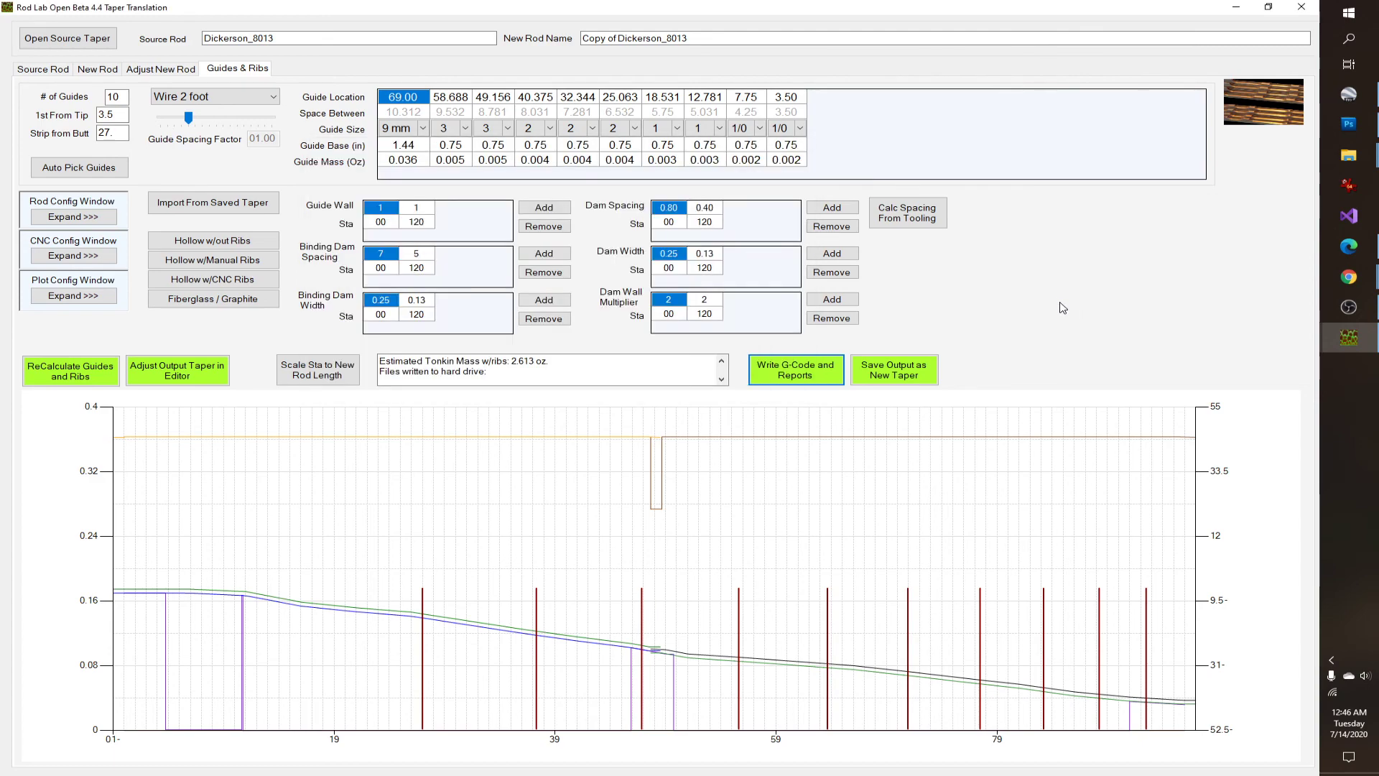
click(784, 370)
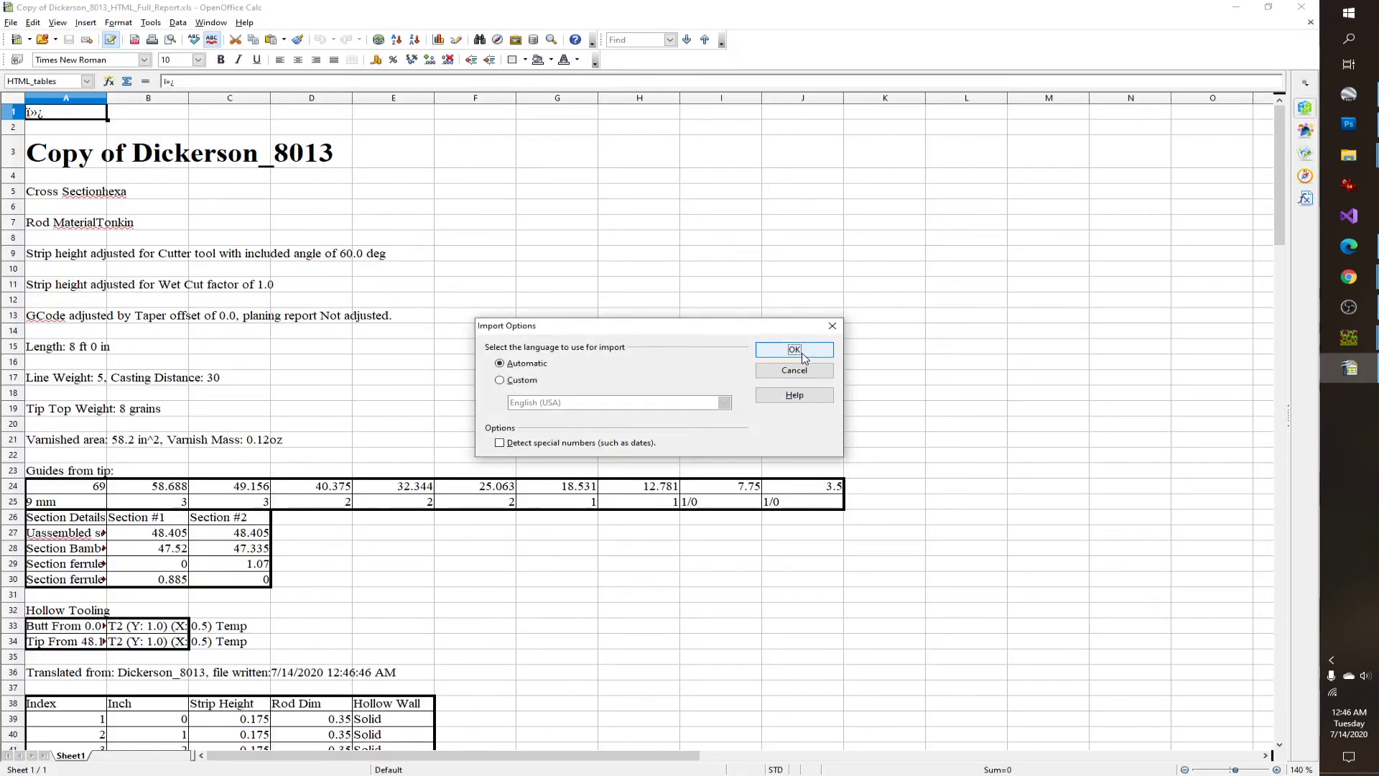
click(801, 353)
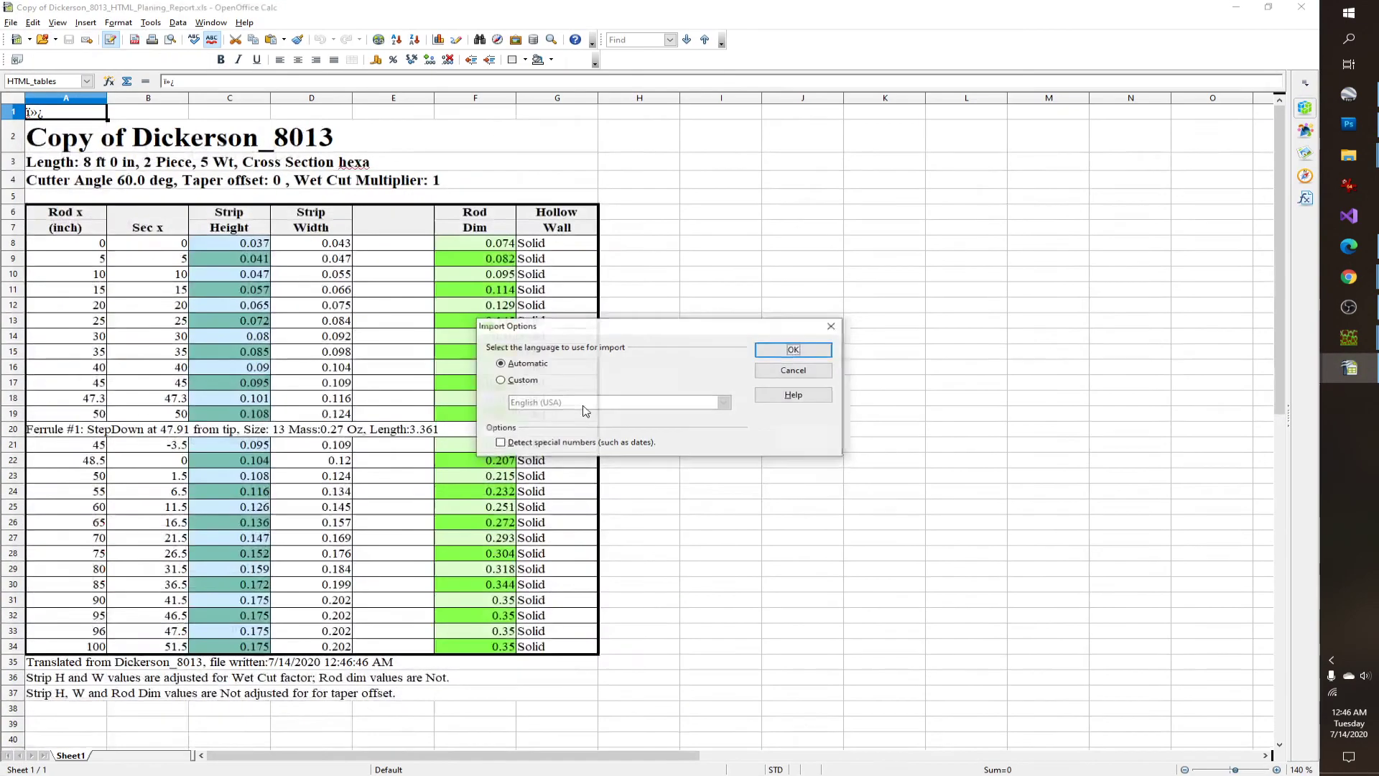
click(796, 352)
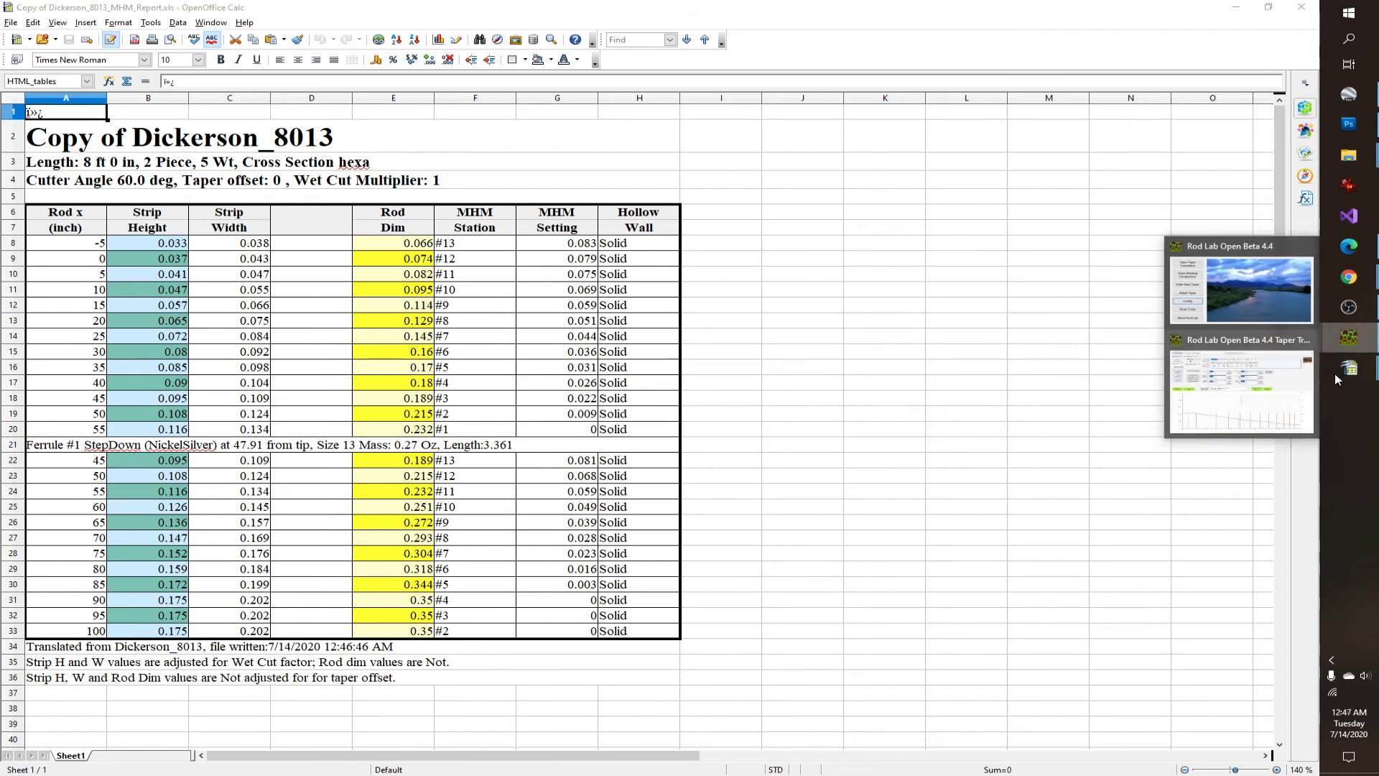
Step: Look over the MHM, planing and full report spreadsheets, minimize them, and return to Rod Lab's Taper Translation window
mouse_move(1349, 368)
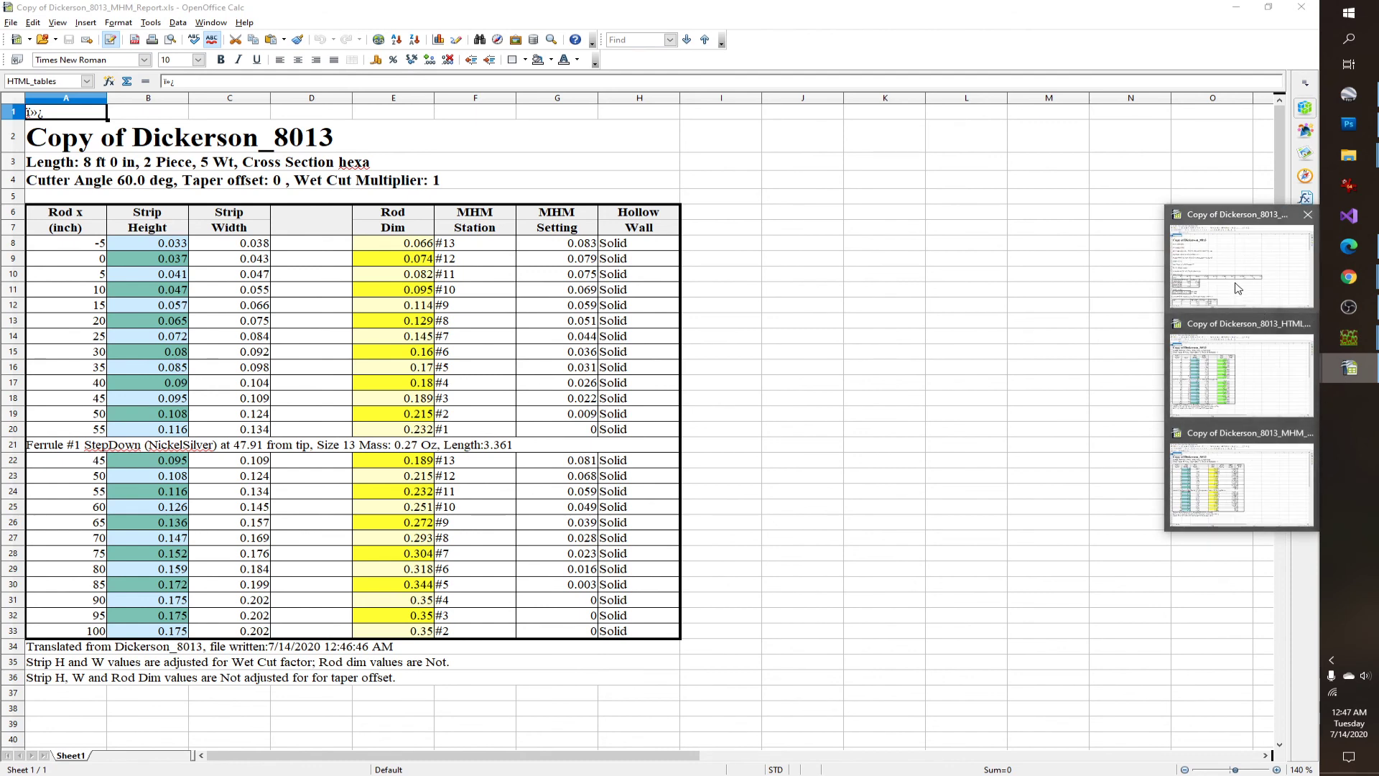
click(1237, 285)
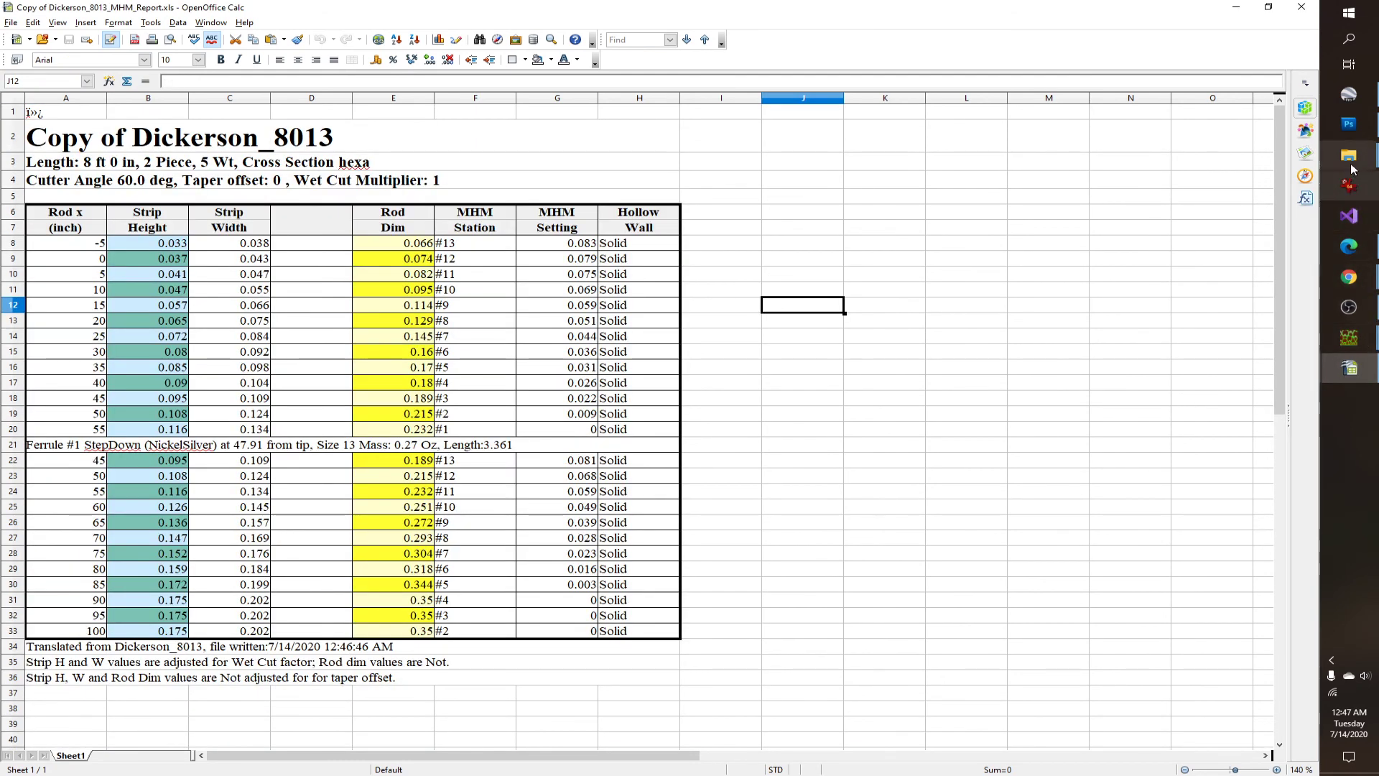
click(924, 462)
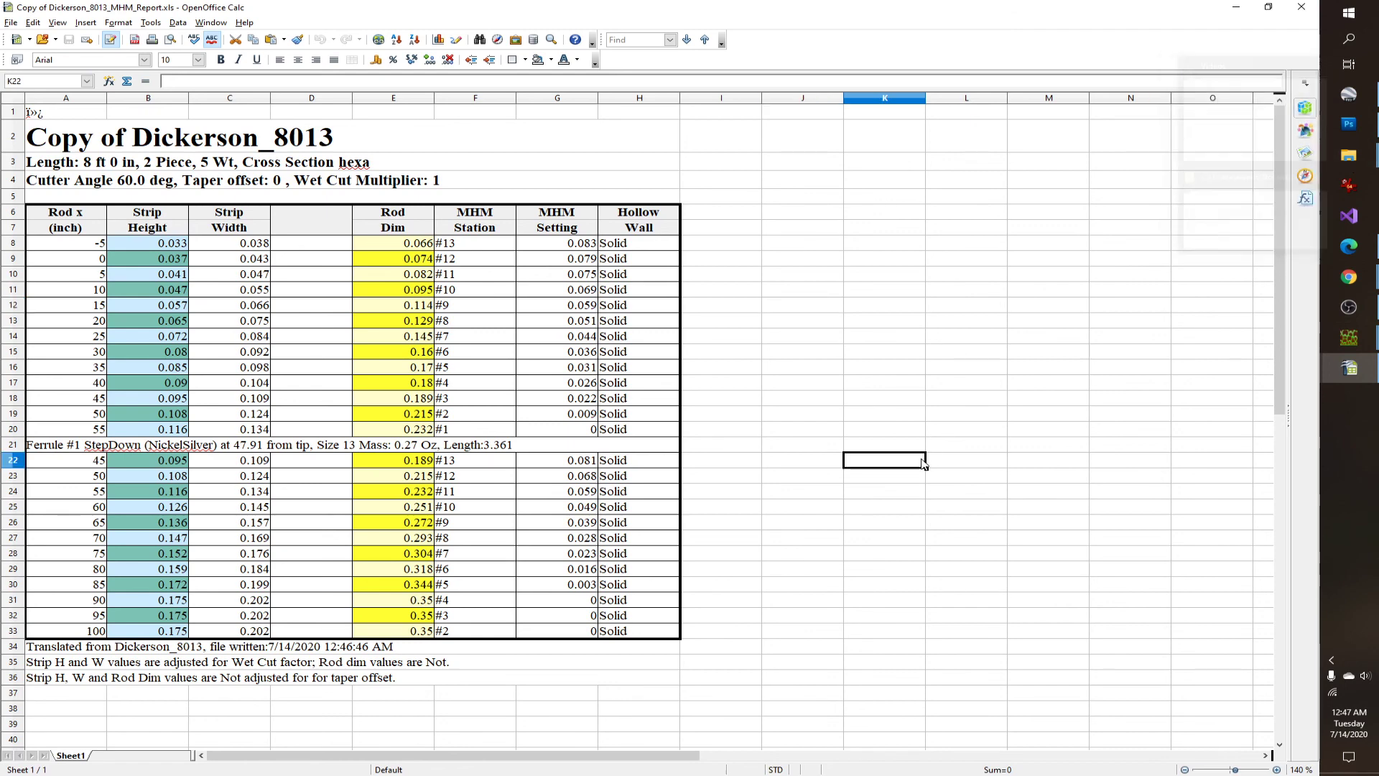
click(919, 637)
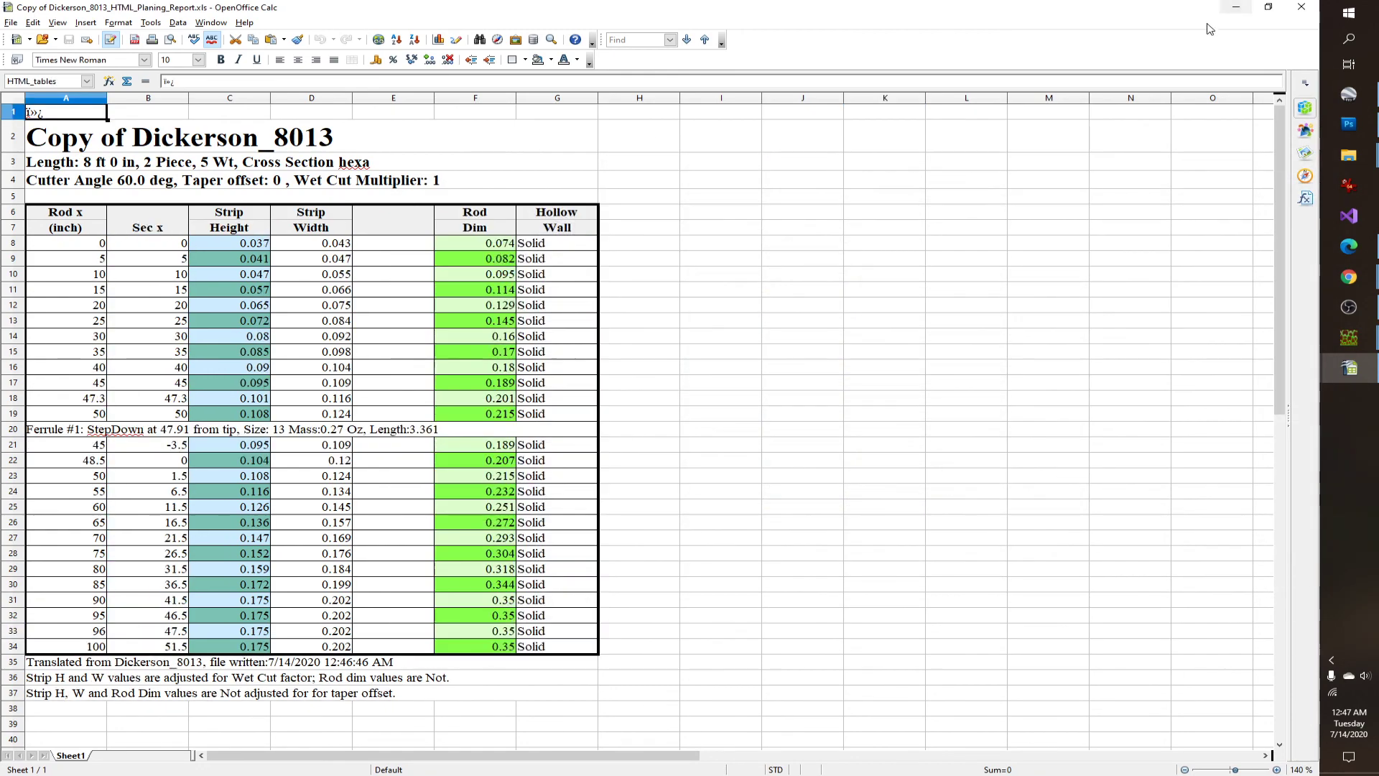
click(1236, 7)
click(1237, 9)
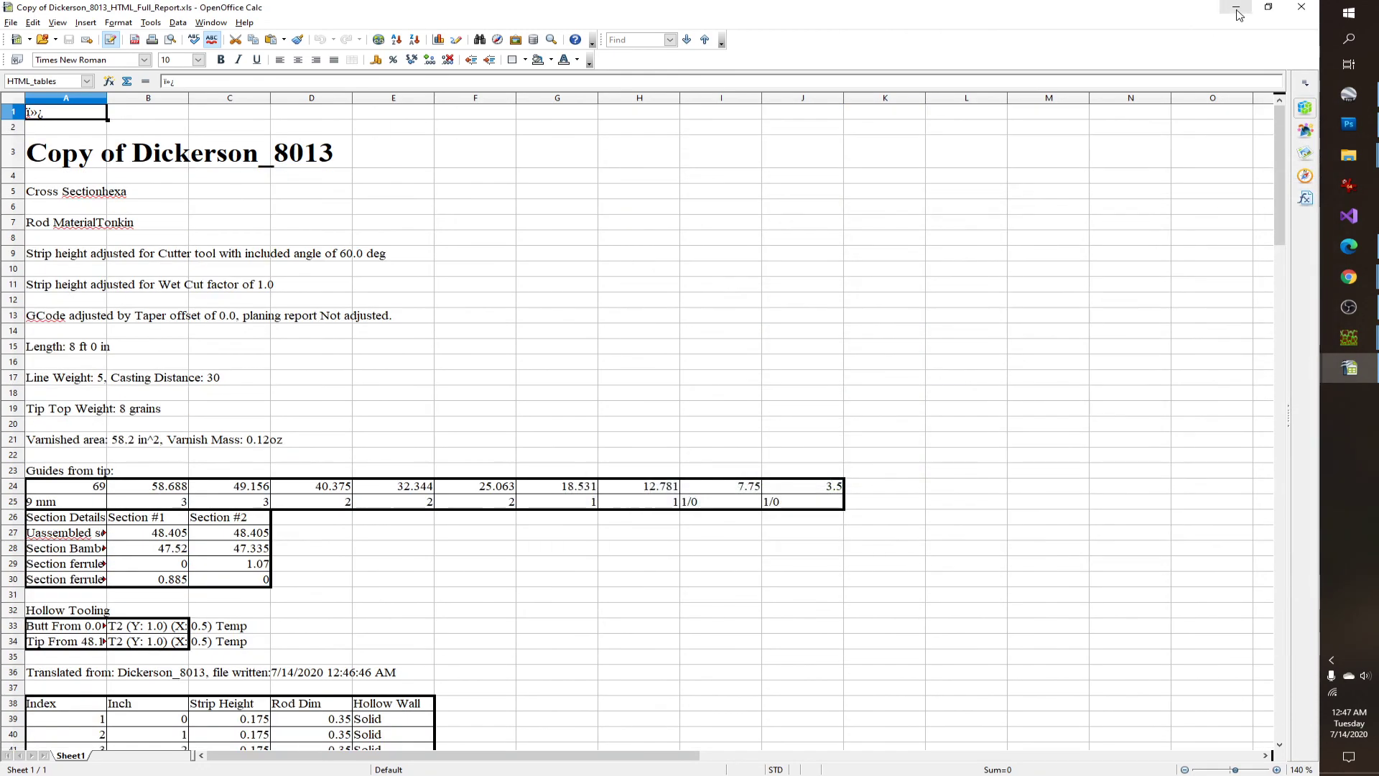
mouse_move(1359, 344)
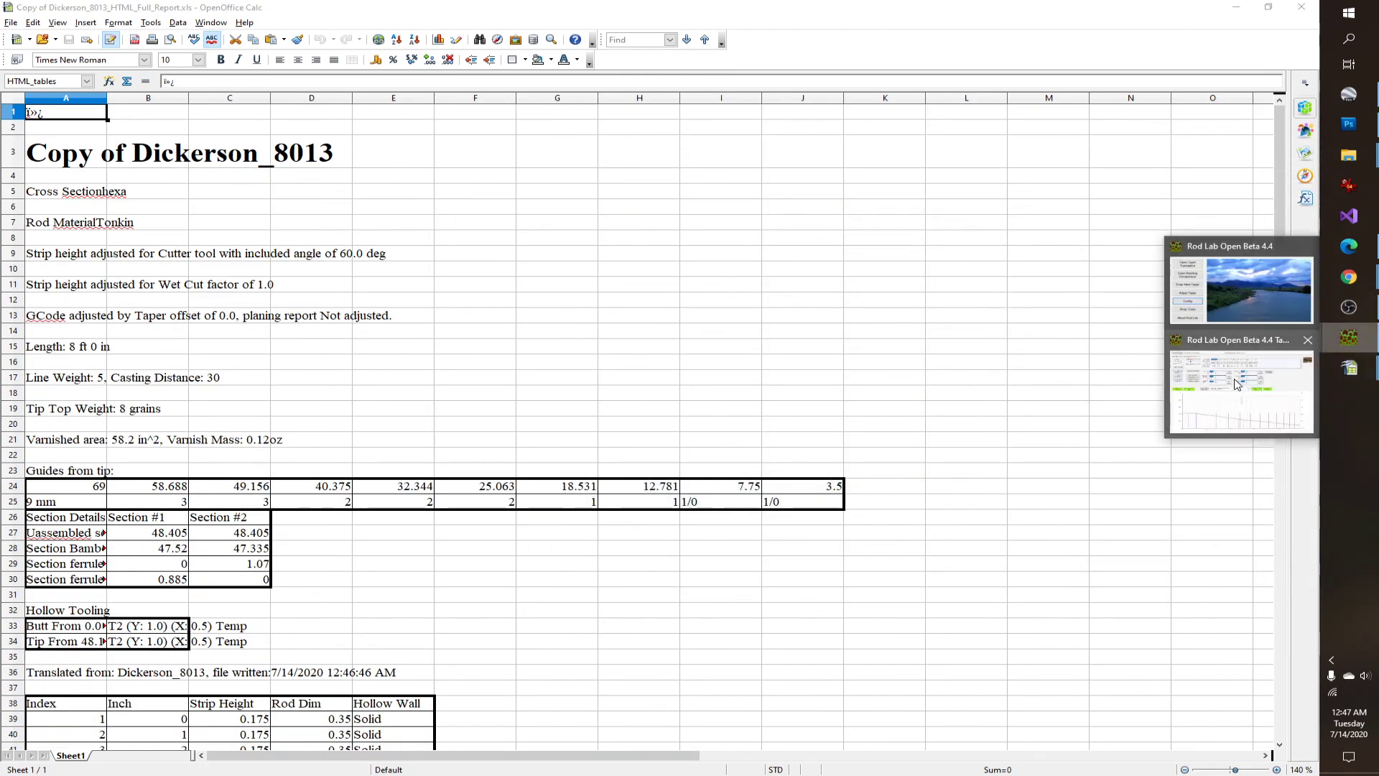
click(1241, 382)
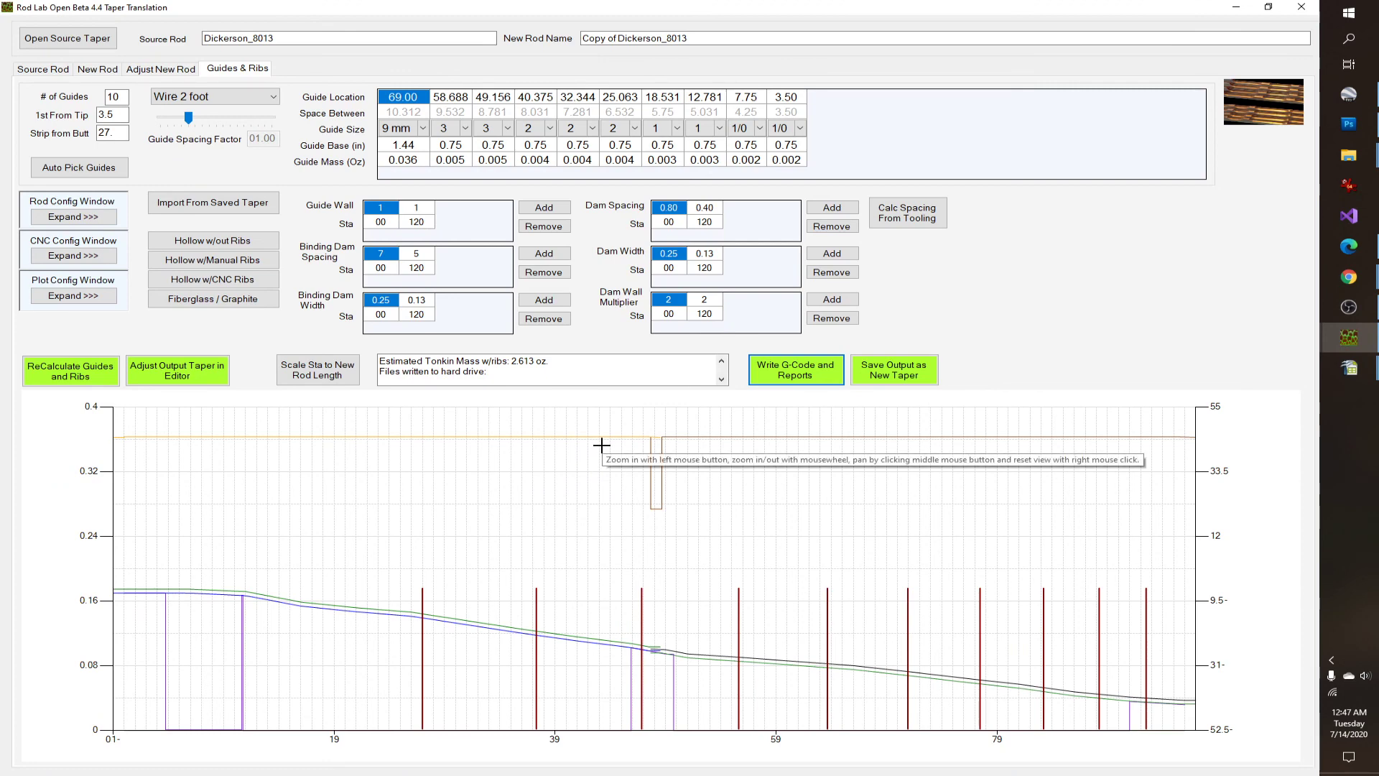